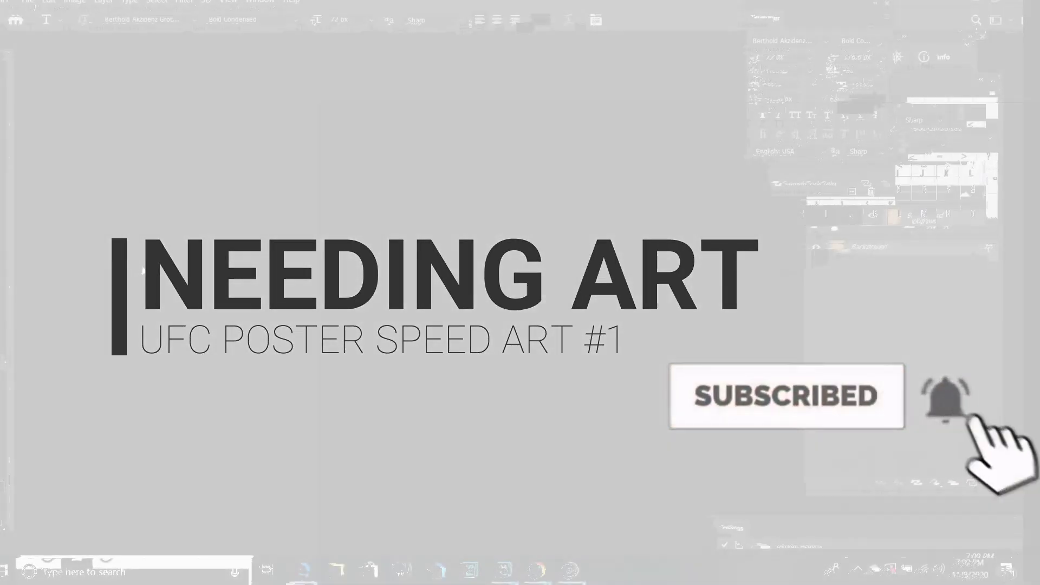
Lay out a grey textured background with two masked fighter portraits, the second enlarged to fill its half.
{"action": "type", "text": "13"}
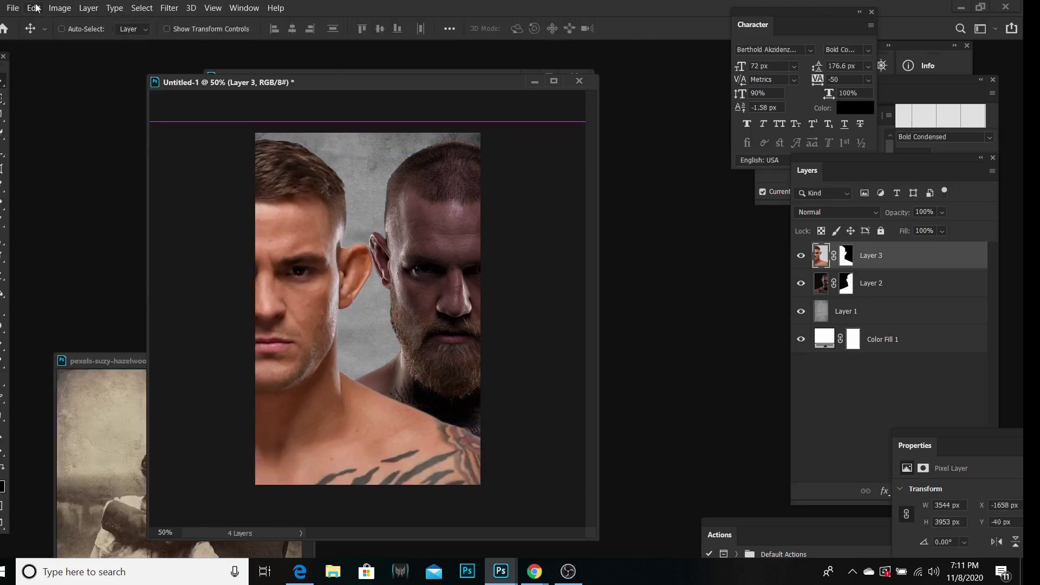
Brighten McGregor's face on Layer 2 with a Curves adjustment.
{"action": "left_click", "coordinate": [823, 286]}
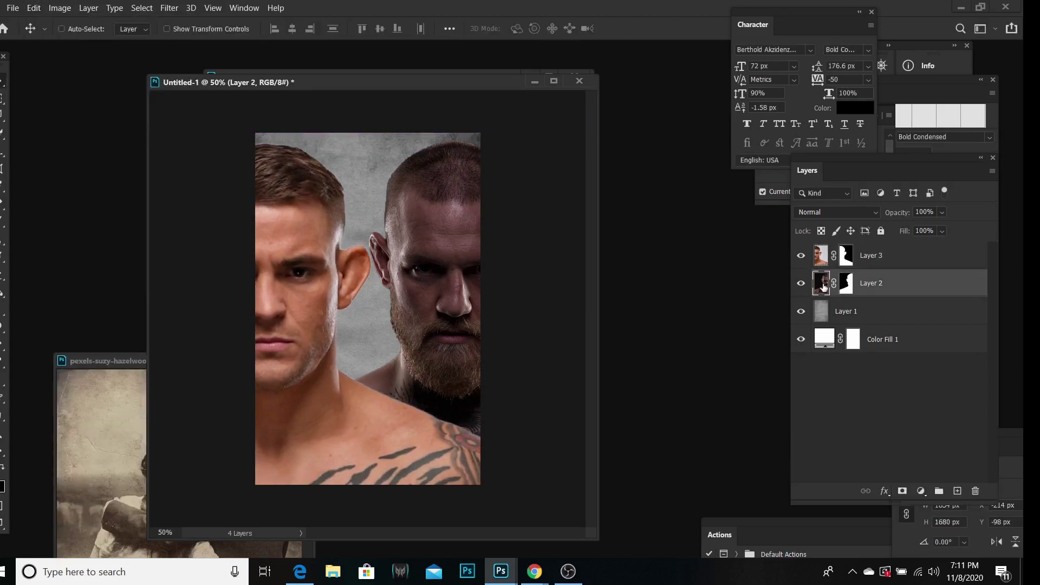
{"action": "key", "text": "ctrl+m"}
{"action": "left_click_drag", "start_coordinate": [615, 406], "coordinate": [614, 375]}
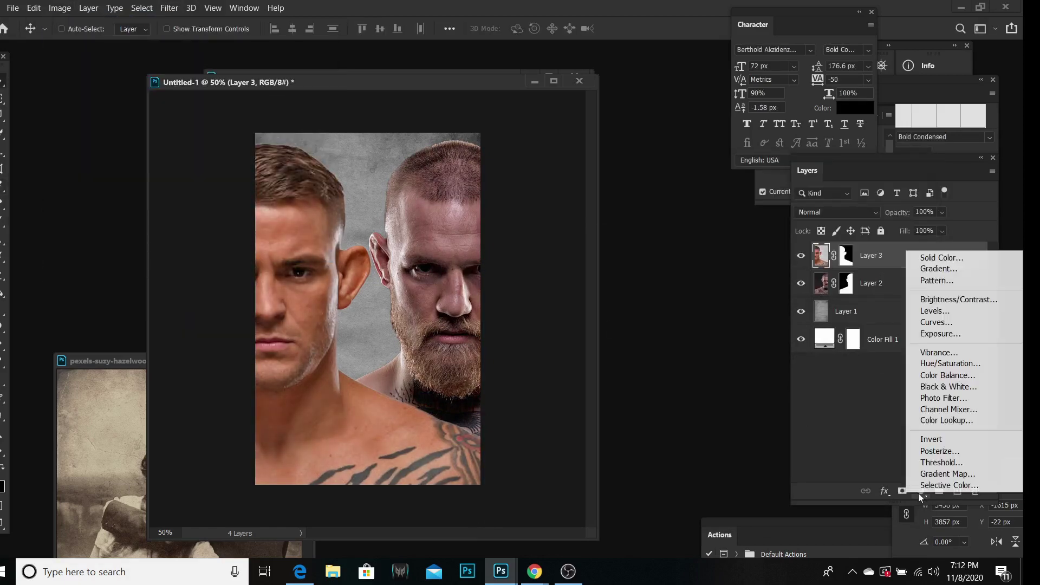
Add two Gradient Map adjustment layers to tint the poster gold.
{"action": "left_click", "coordinate": [785, 413]}
{"action": "left_click", "coordinate": [921, 491]}
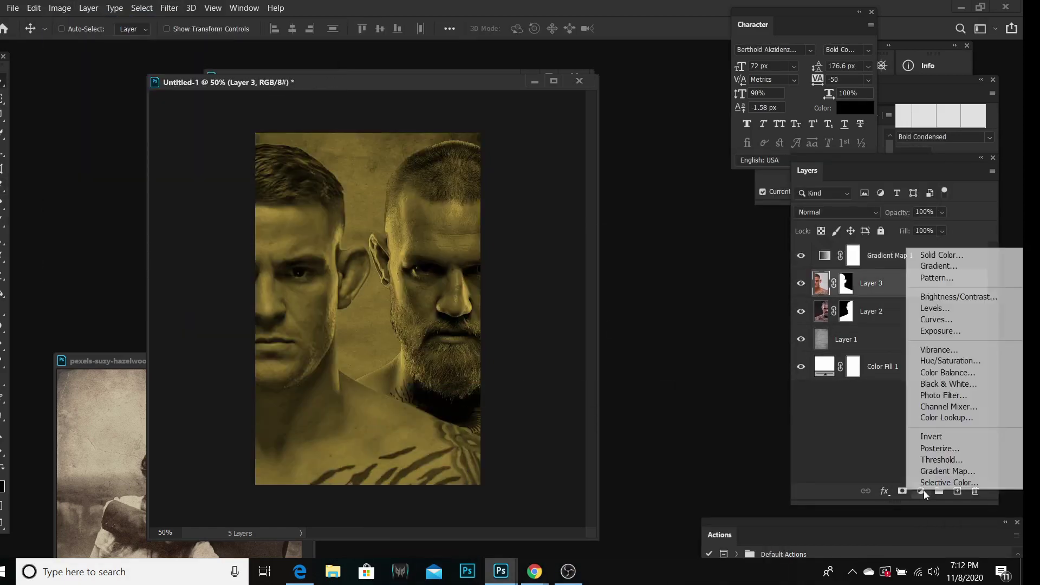
{"action": "left_click", "coordinate": [929, 469]}
{"action": "left_click", "coordinate": [872, 310]}
Paint the portrait masks with a soft brush to blend the chests, then nudge Layer 2.
{"action": "key", "text": "b"}
{"action": "left_click", "coordinate": [81, 28]}
{"action": "left_click_drag", "start_coordinate": [428, 346], "coordinate": [379, 477]}
{"action": "left_click", "coordinate": [871, 339]}
{"action": "left_click", "coordinate": [34, 8]}
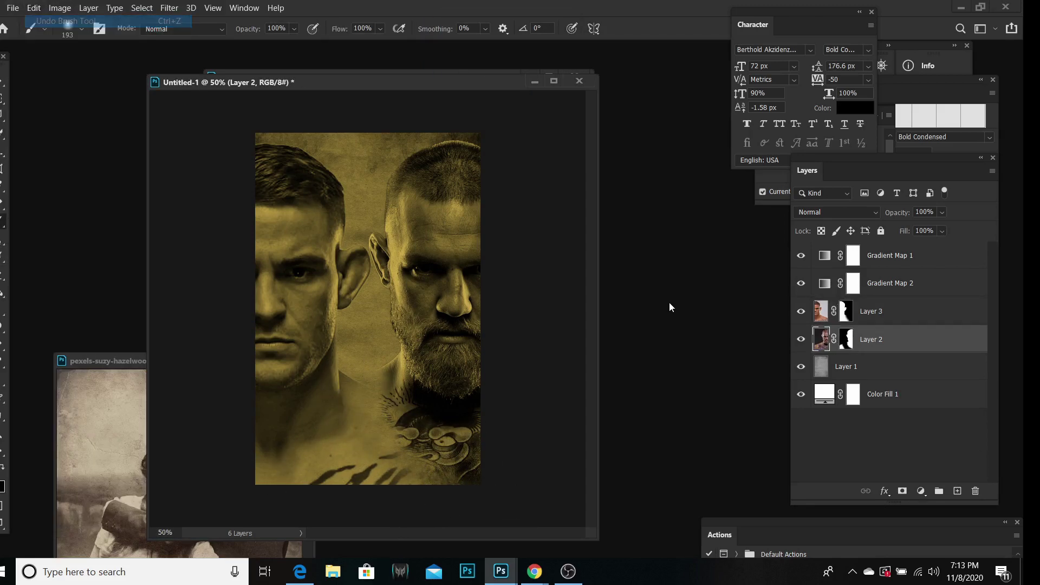
{"action": "key", "text": "alt+bracketright"}
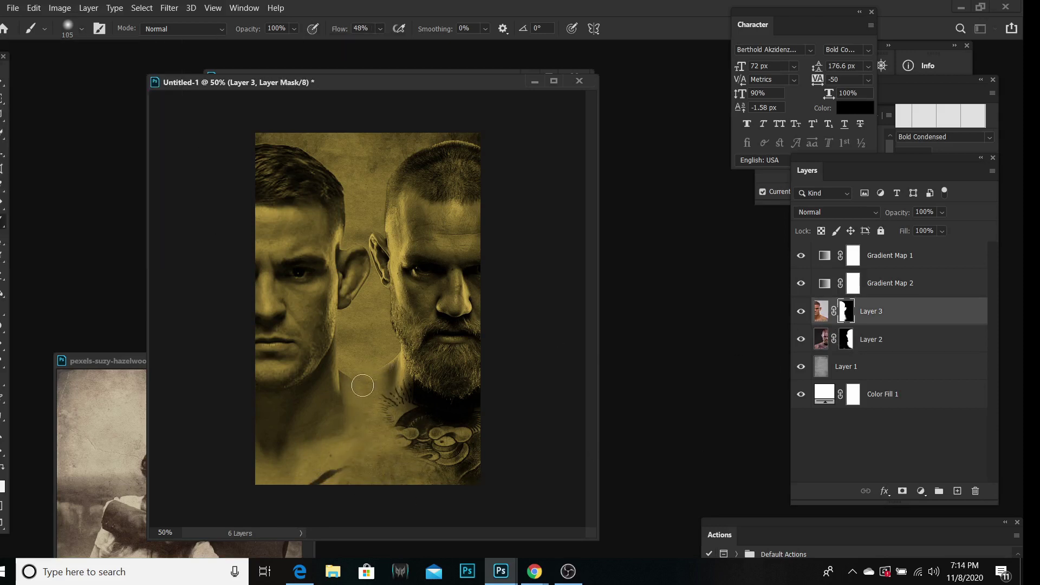
{"action": "left_click", "coordinate": [851, 338]}
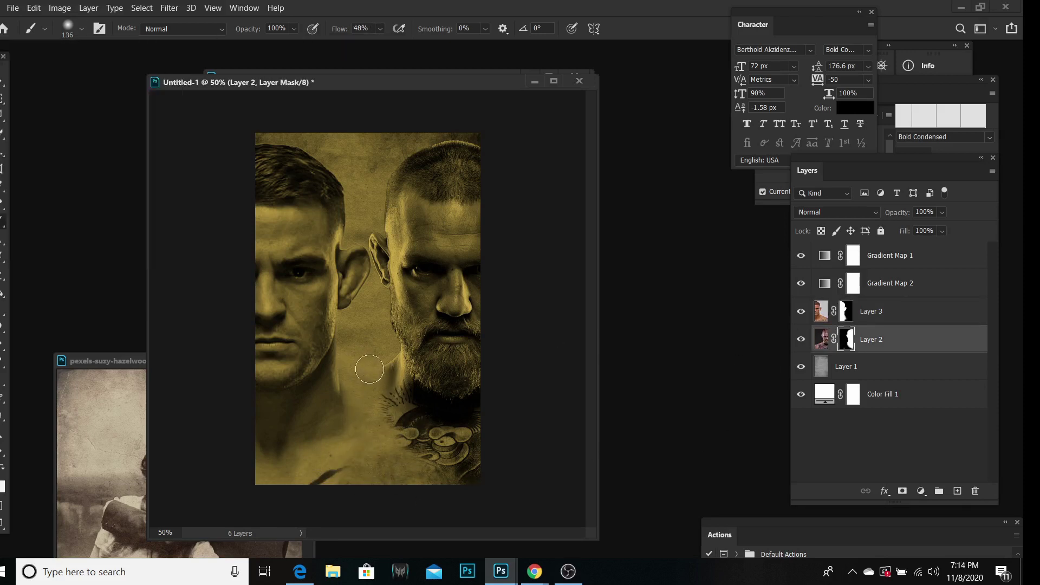
{"action": "key", "text": "v"}
{"action": "left_click", "coordinate": [821, 339]}
Reposition both faces and add MCGREGOR text rotated 90° and stretched tall.
{"action": "left_click_drag", "start_coordinate": [285, 284], "coordinate": [459, 328]}
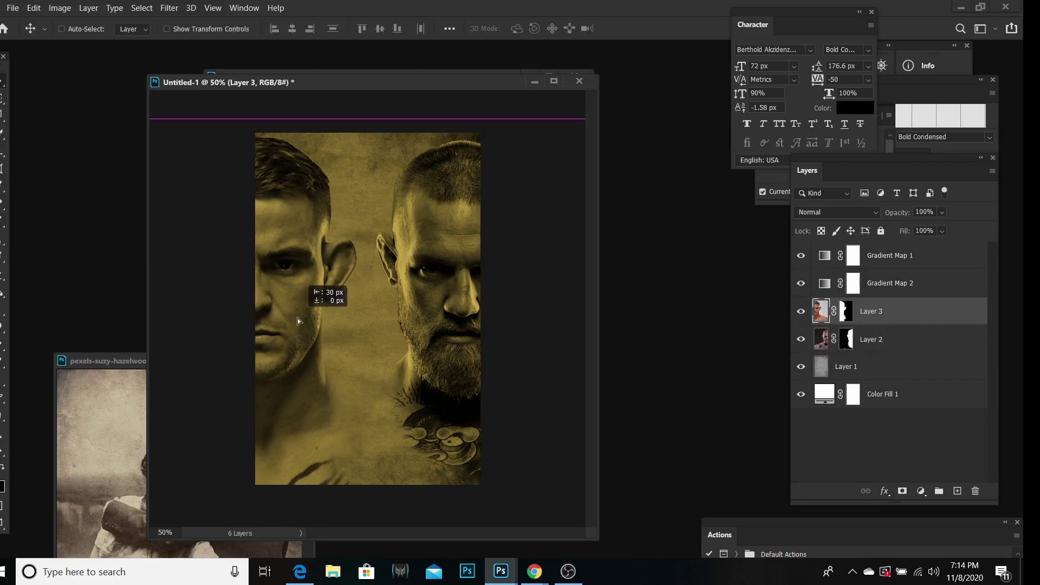
{"action": "left_click_drag", "start_coordinate": [320, 308], "coordinate": [320, 314]}
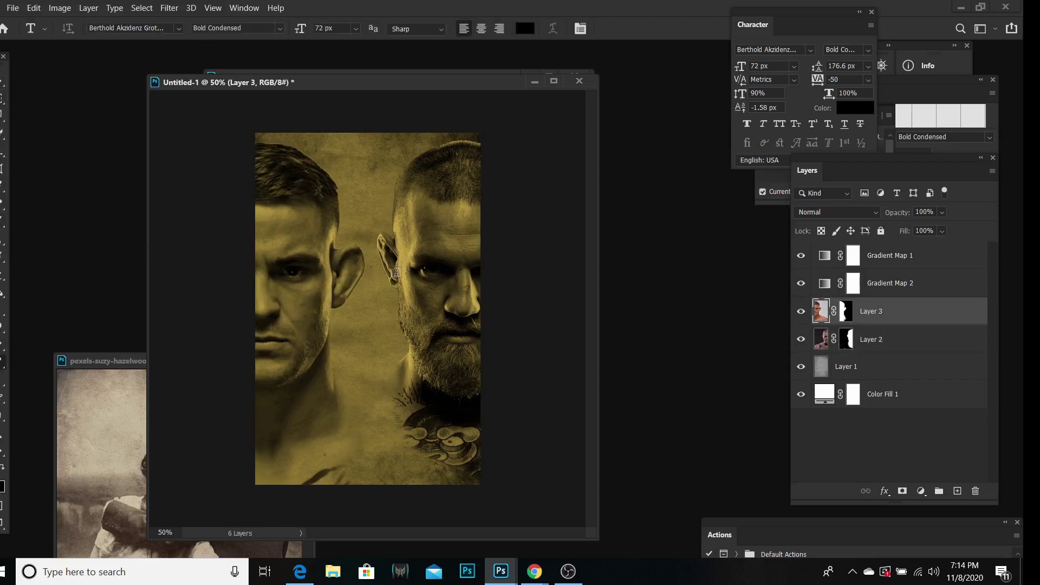
{"action": "type", "text": "MCGREGOR"}
{"action": "key", "text": "ctrl+t"}
{"action": "mouse_move", "coordinate": [317, 237]}
{"action": "left_mouse_down"}
{"action": "mouse_move", "coordinate": [347, 215]}
{"action": "mouse_move", "coordinate": [379, 255]}
{"action": "mouse_move", "coordinate": [407, 163]}
{"action": "mouse_move", "coordinate": [420, 156]}
{"action": "left_mouse_up"}
{"action": "key", "text": "Return"}
{"action": "key", "text": "ctrl+t"}
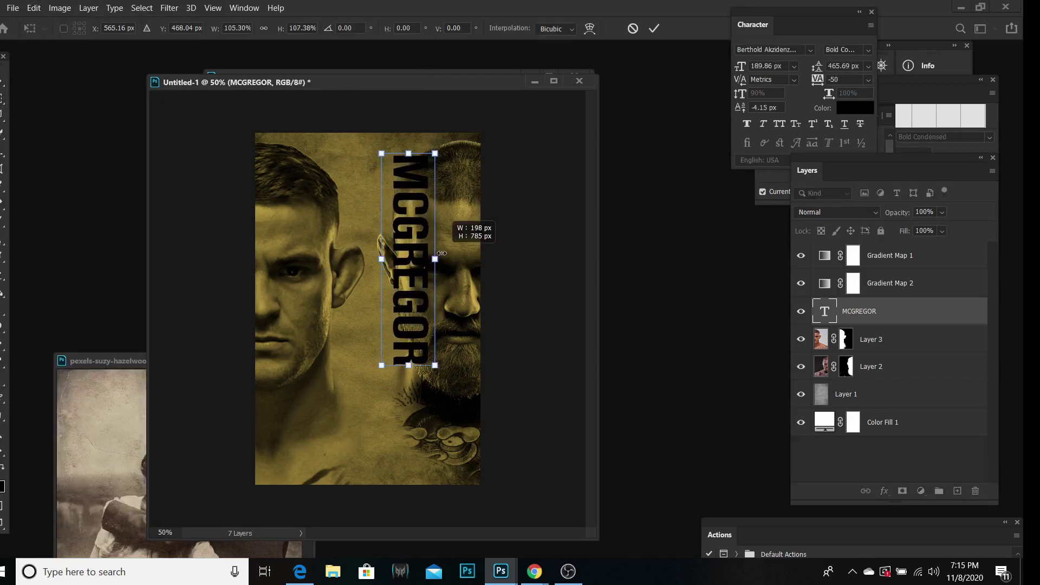
{"action": "mouse_move", "coordinate": [433, 262]}
{"action": "left_mouse_down"}
{"action": "mouse_move", "coordinate": [449, 263]}
{"action": "mouse_move", "coordinate": [332, 260]}
{"action": "left_mouse_up"}
{"action": "key", "text": "Return"}
Duplicate the name as POIRIER, stretched taller and placed over the left face.
{"action": "key", "text": "ctrl+j"}
{"action": "double_click", "coordinate": [332, 249]}
{"action": "type", "text": "POIRIER"}
{"action": "key", "text": "ctrl+Return"}
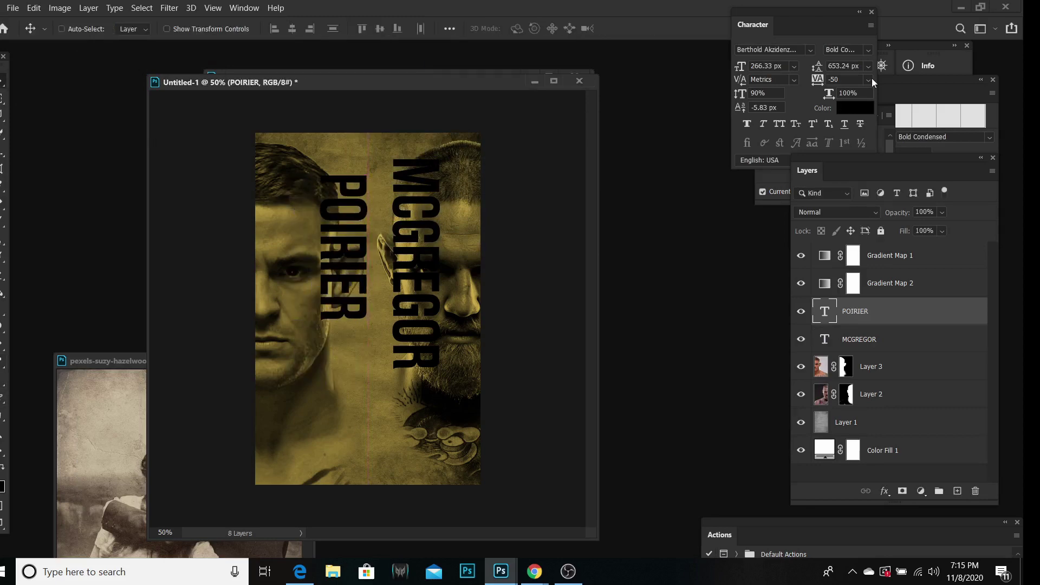
{"action": "key", "text": "ctrl+t"}
{"action": "left_click_drag", "start_coordinate": [340, 352], "coordinate": [340, 365]}
{"action": "left_click_drag", "start_coordinate": [340, 167], "coordinate": [340, 156]}
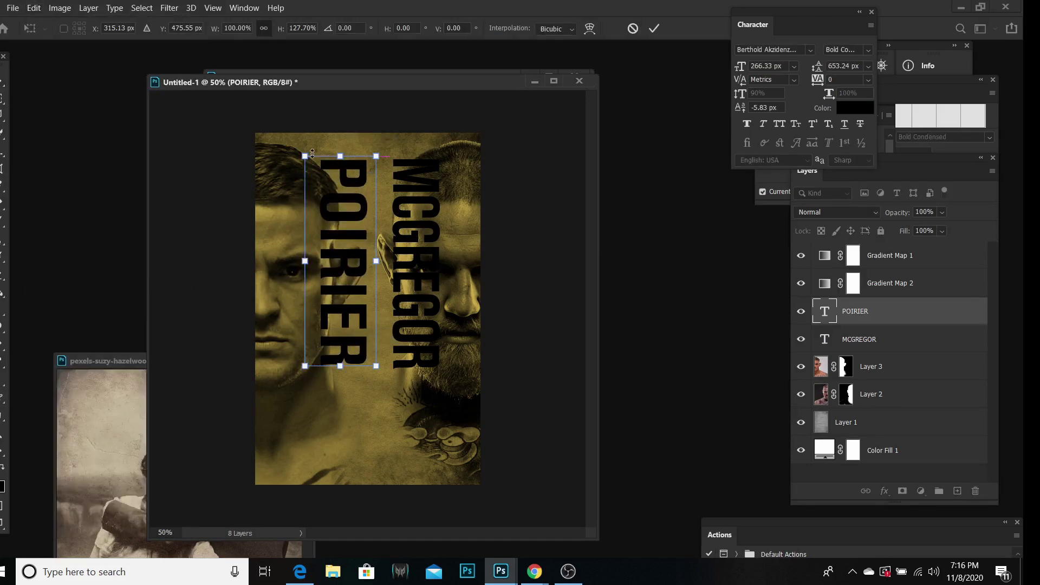
{"action": "key", "text": "Return"}
Move MCGREGOR below Layer 3 and place a copy of McGregor's face above his name.
{"action": "left_click", "coordinate": [849, 350]}
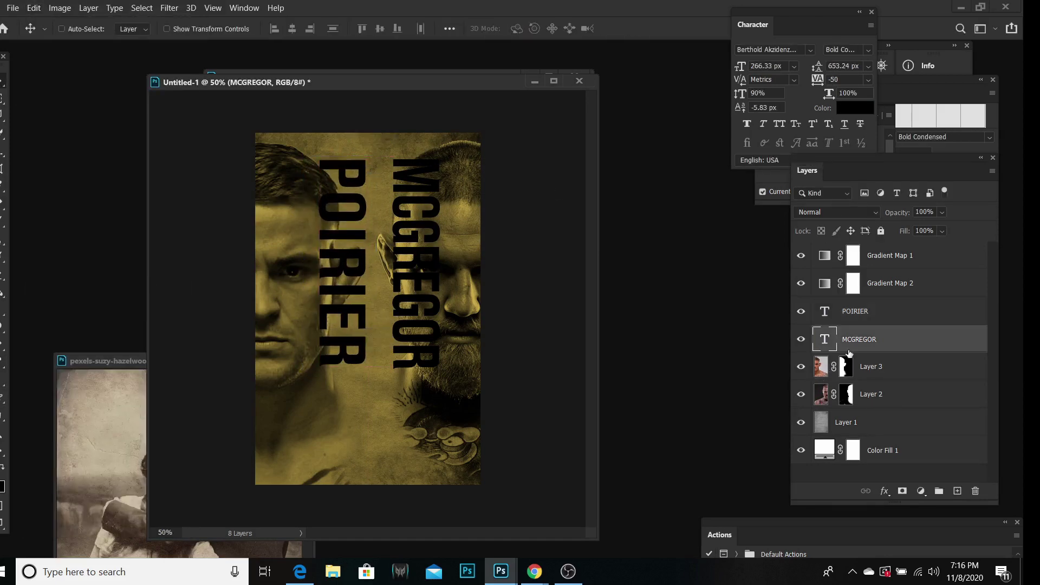
{"action": "key", "text": "ctrl+bracketleft"}
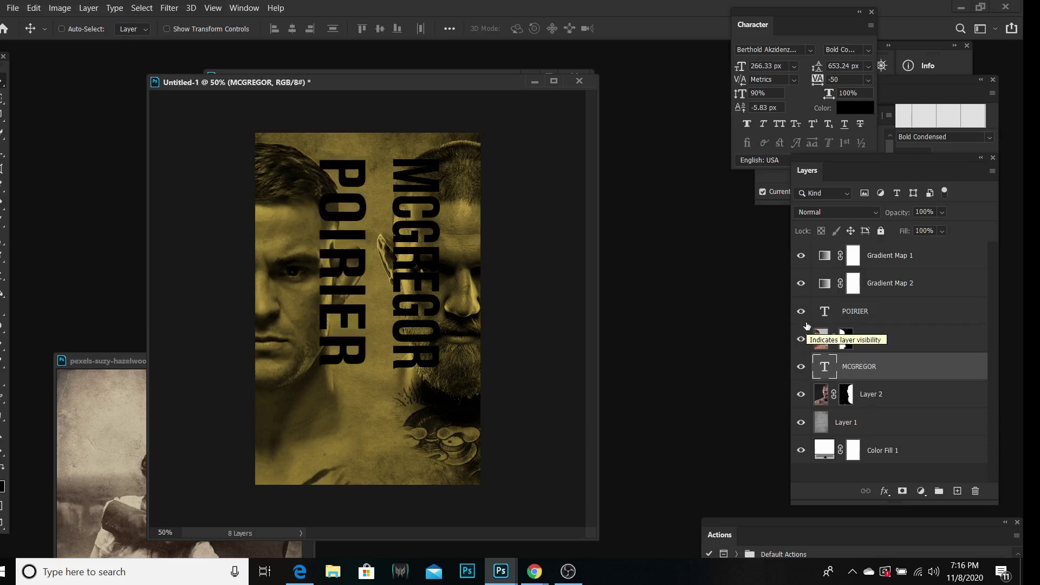
{"action": "left_click_drag", "start_coordinate": [821, 393], "coordinate": [823, 317]}
Clip a copy of Poirier's face to POIRIER and paint McGregor's hair over MCGREGOR.
{"action": "key", "text": "ctrl+alt+g"}
{"action": "left_click", "coordinate": [847, 450]}
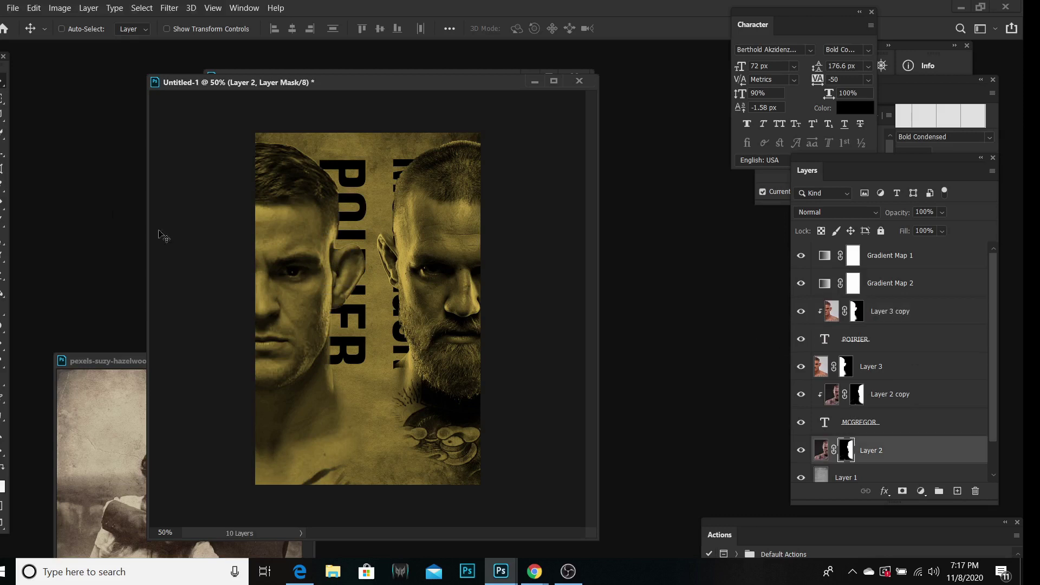
{"action": "key", "text": "b"}
{"action": "left_click", "coordinate": [82, 29]}
{"action": "left_click", "coordinate": [422, 92]}
{"action": "left_click_drag", "start_coordinate": [412, 162], "coordinate": [406, 207]}
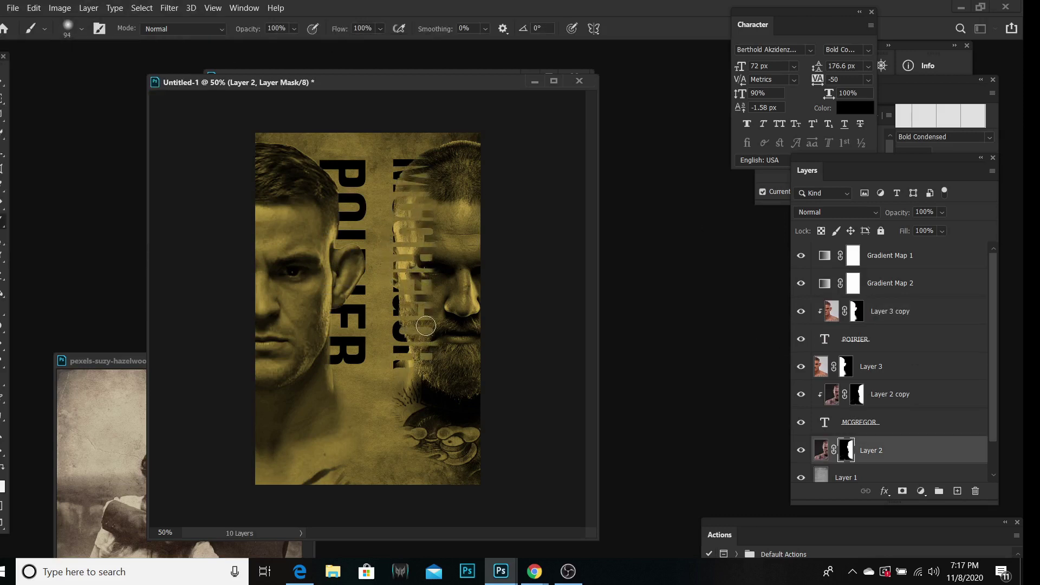
Paint Poirier's hair over POIRIER on Layer 3's mask, undoing accidental text moves.
{"action": "left_click", "coordinate": [846, 367]}
{"action": "left_click_drag", "start_coordinate": [328, 187], "coordinate": [343, 228]}
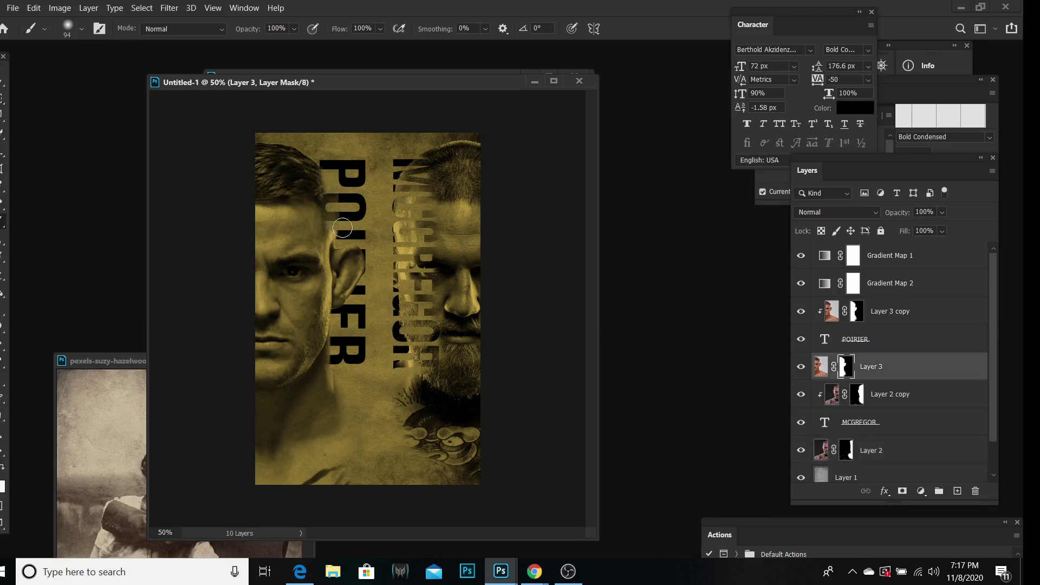
{"action": "left_click_drag", "start_coordinate": [349, 301], "coordinate": [325, 300]}
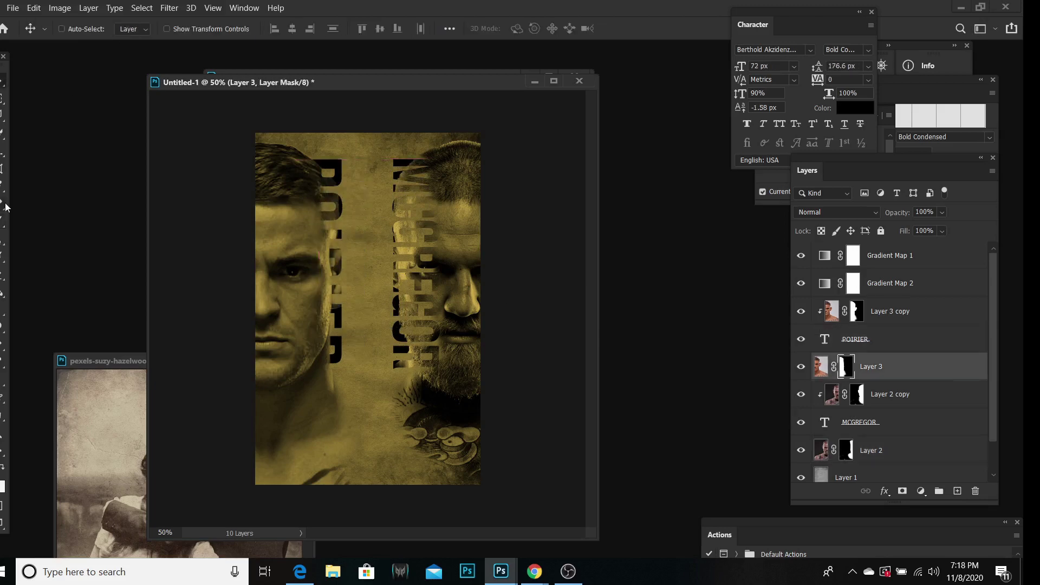
{"action": "left_click", "coordinate": [33, 8]}
{"action": "left_click", "coordinate": [57, 20]}
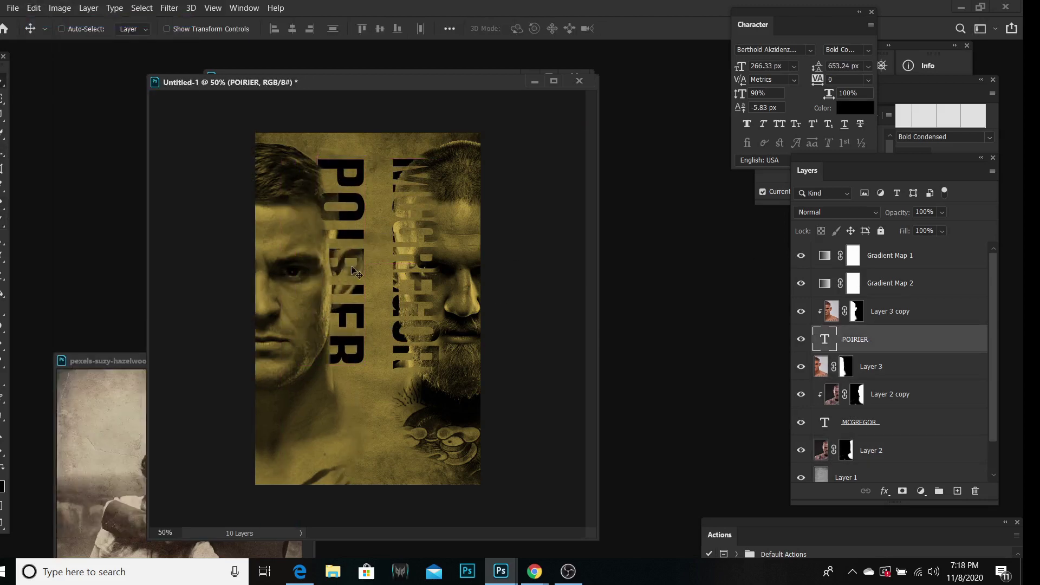
{"action": "key", "text": "b"}
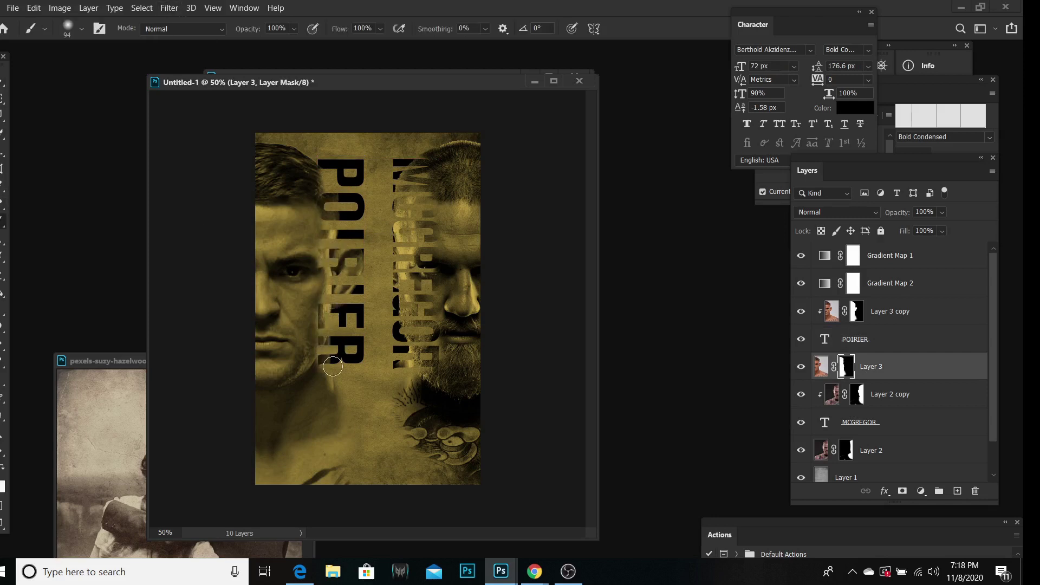
{"action": "left_click_drag", "start_coordinate": [330, 245], "coordinate": [324, 245]}
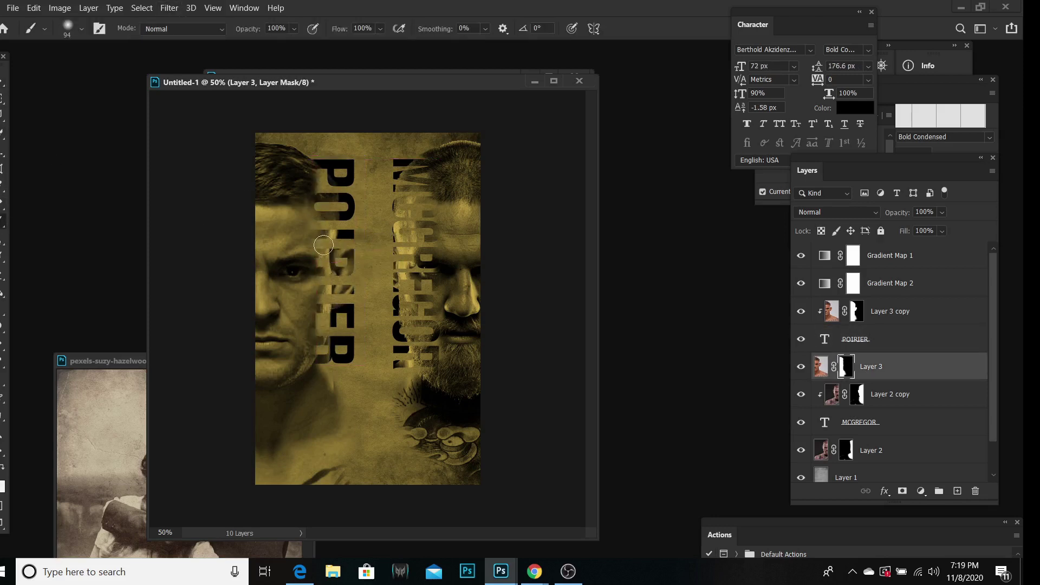
{"action": "key", "text": "ctrl+z"}
Release Poirier's face copy from the POIRIER text and remove its mask.
{"action": "left_click", "coordinate": [867, 339]}
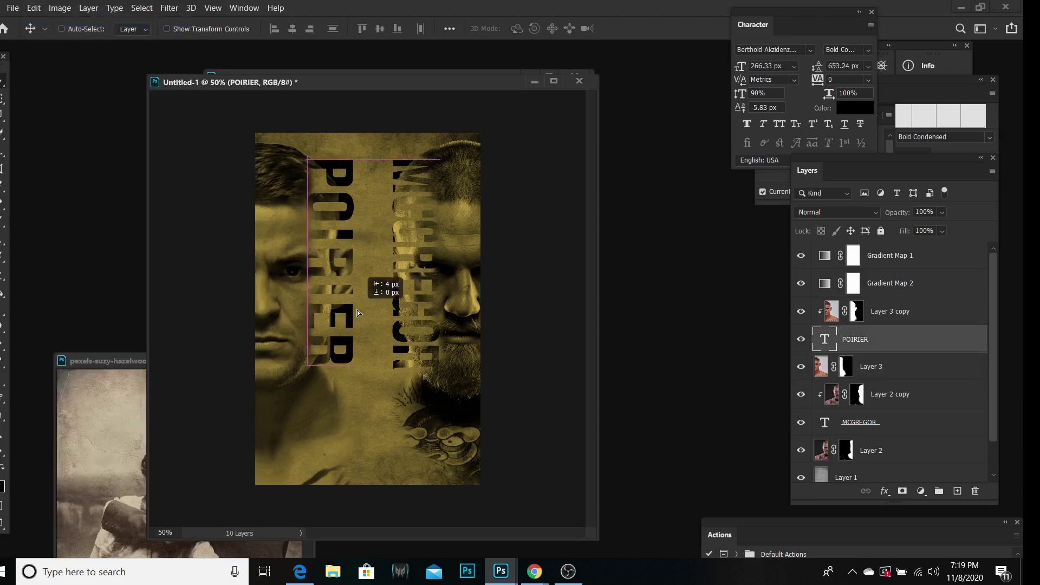
{"action": "left_click", "coordinate": [846, 366]}
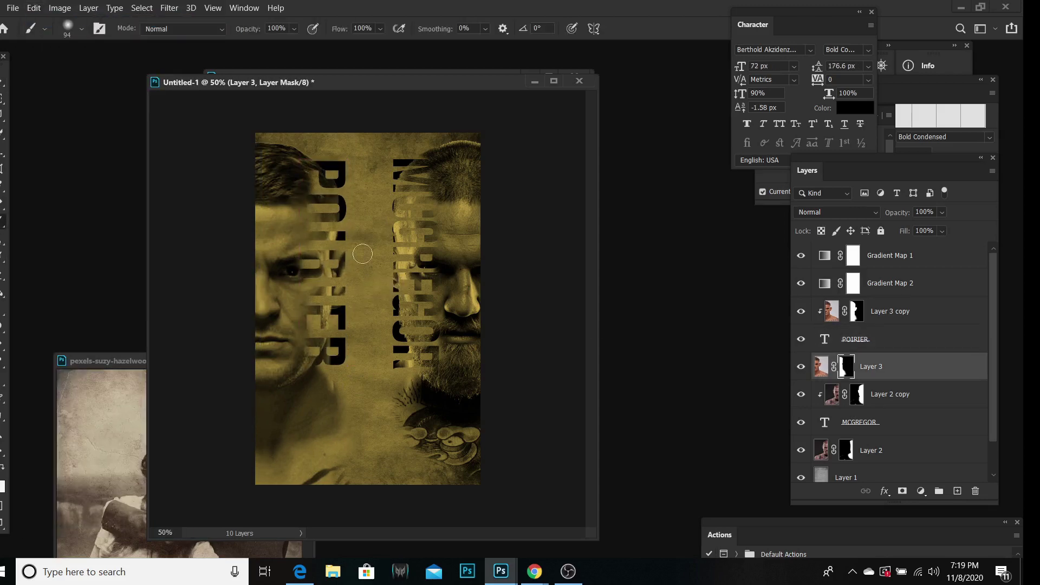
{"action": "left_click", "coordinate": [835, 313]}
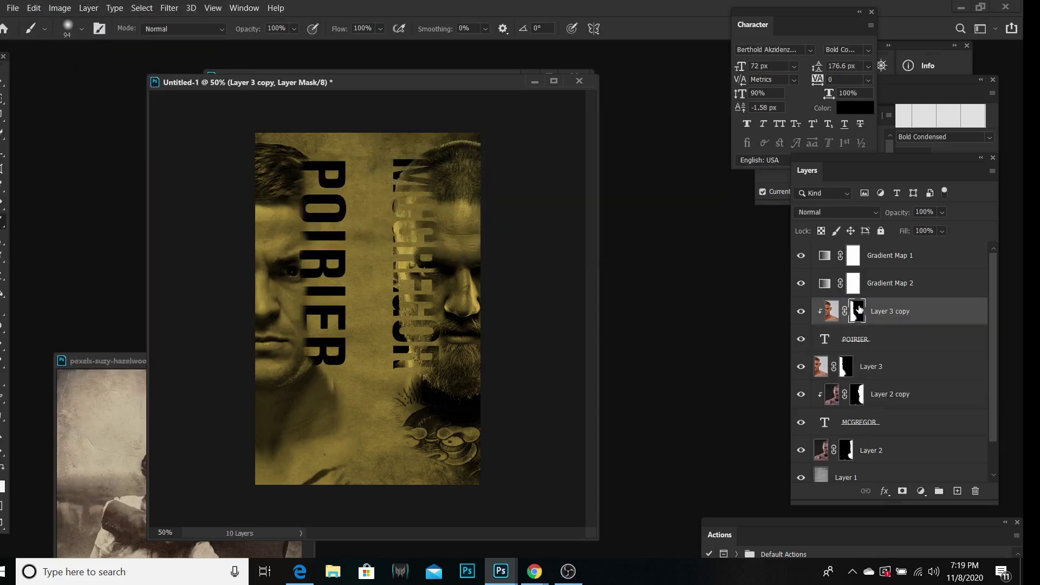
{"action": "key", "text": "ctrl+z"}
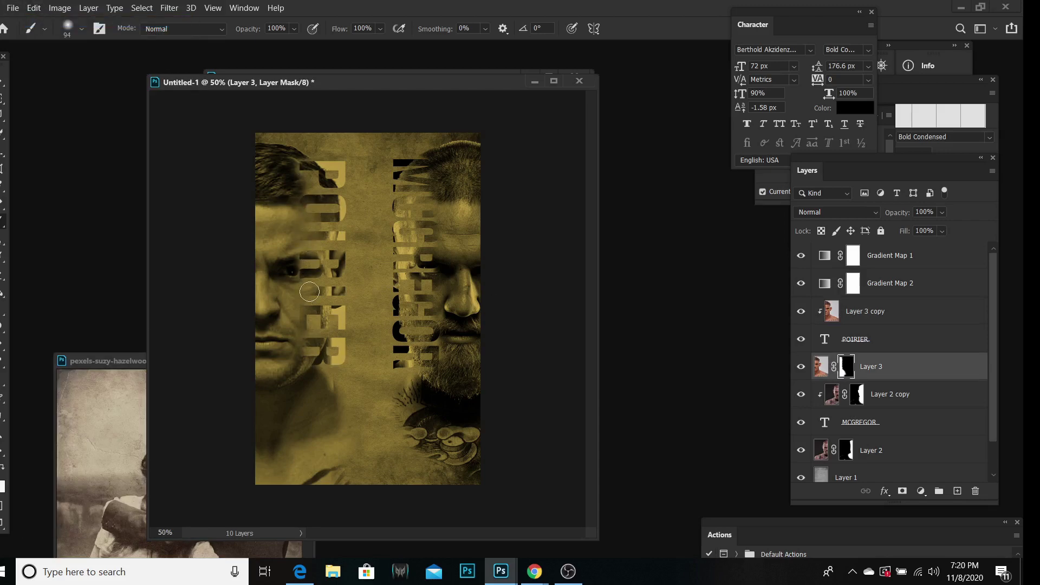
Mask the MCGREGOR text to McGregor's face selection.
{"action": "left_click", "coordinate": [846, 450], "text": "ctrl"}
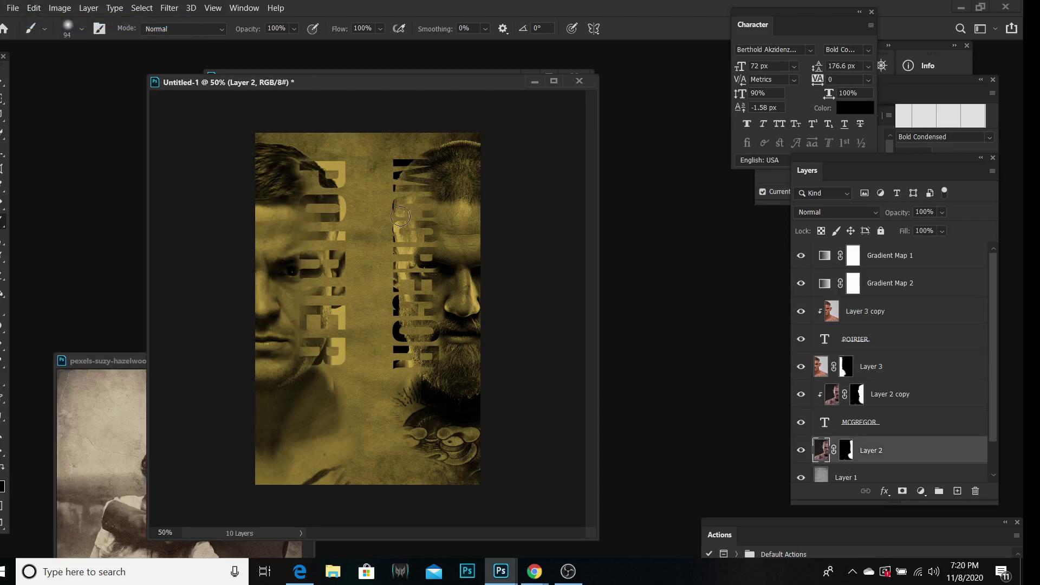
{"action": "left_click", "coordinate": [894, 393]}
{"action": "key", "text": "w"}
{"action": "left_click", "coordinate": [859, 422]}
{"action": "left_click", "coordinate": [902, 491]}
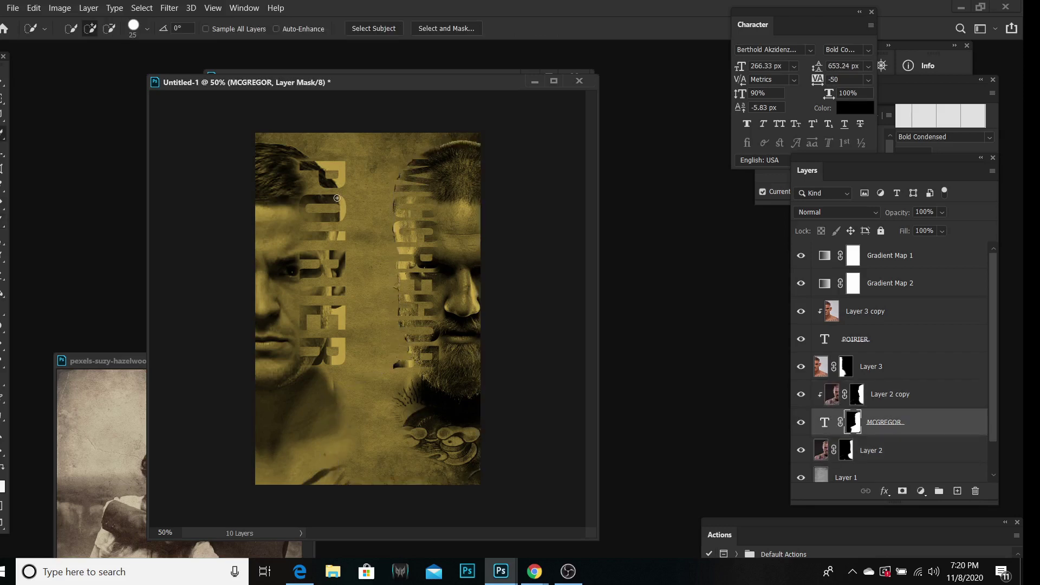
{"action": "key", "text": "v"}
{"action": "right_click", "coordinate": [392, 257]}
{"action": "key", "text": "Escape"}
{"action": "key", "text": "x"}
{"action": "key", "text": "b"}
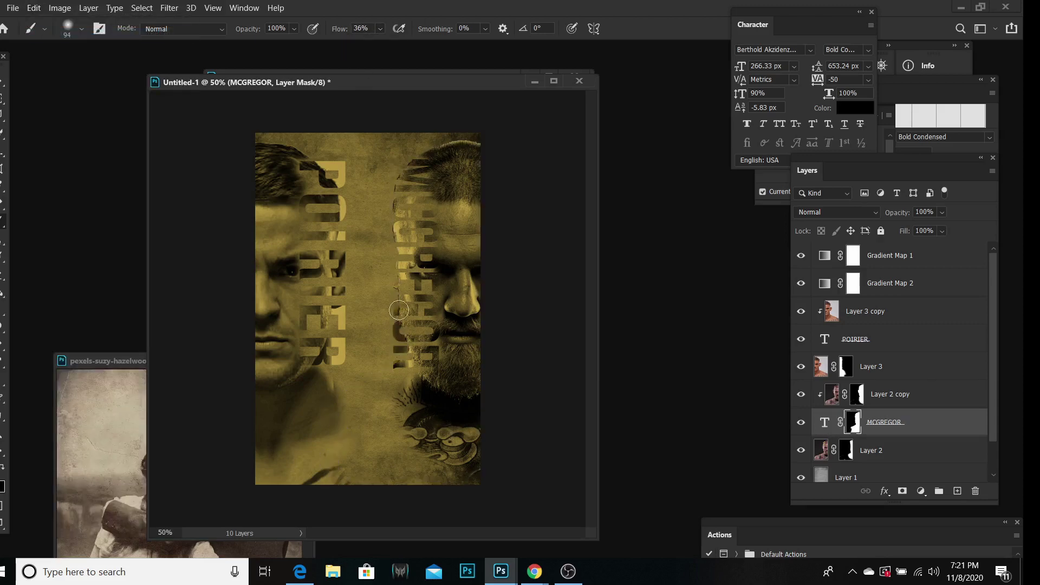
Mask the POIRIER text to Poirier's face selection.
{"action": "key", "text": "alt+bracketright"}
{"action": "key", "text": "alt+bracketright"}
{"action": "key", "text": "alt+bracketright"}
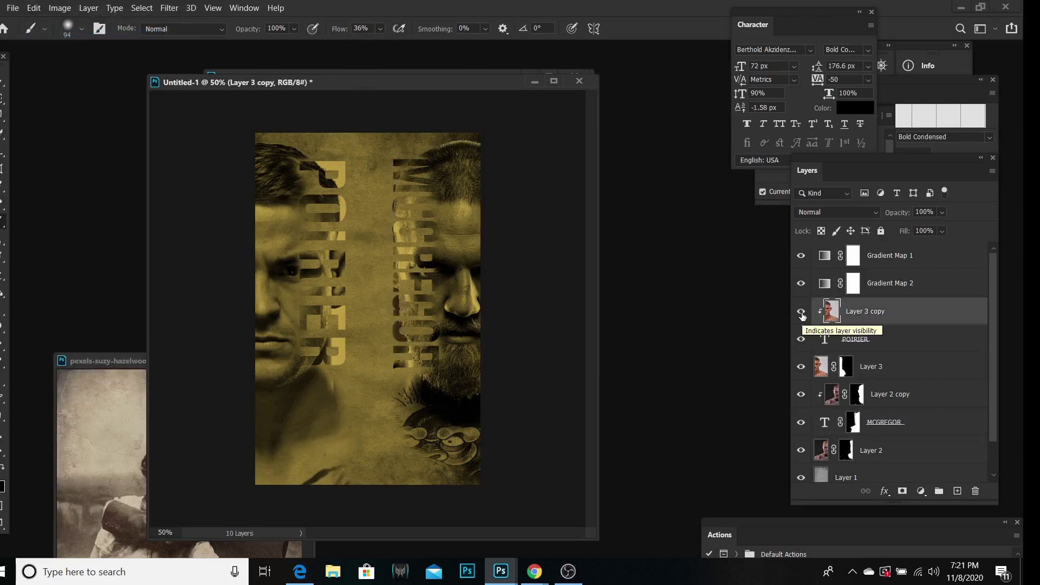
{"action": "key", "text": "alt+bracketleft"}
{"action": "left_click", "coordinate": [845, 366], "text": "ctrl"}
{"action": "key", "text": "alt+bracketright"}
{"action": "left_click", "coordinate": [902, 491]}
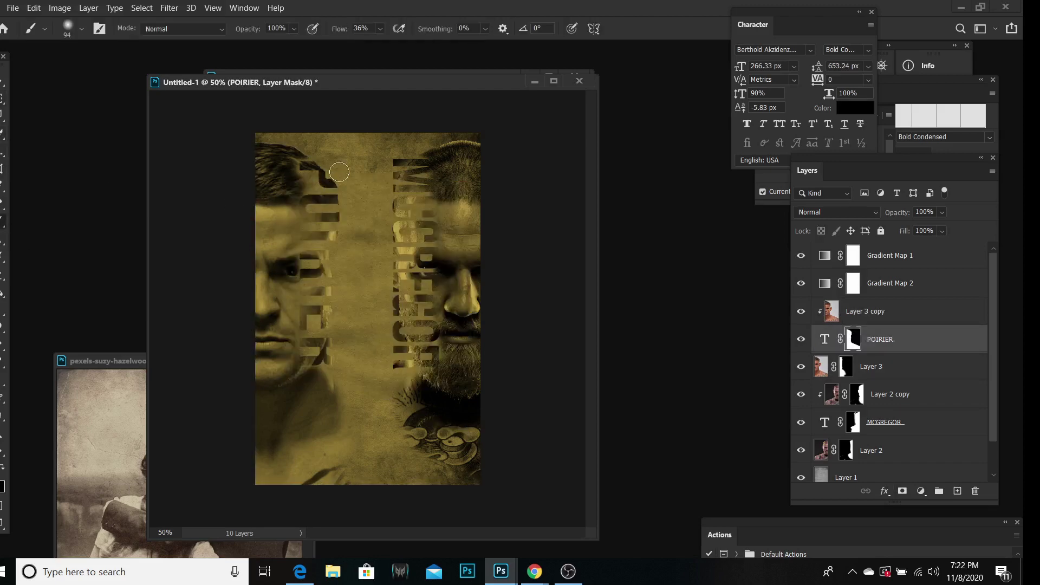
Add a new layer clipped to Layer 3 copy and set the brush size to 168.
{"action": "key", "text": "ctrl+shift+alt+n"}
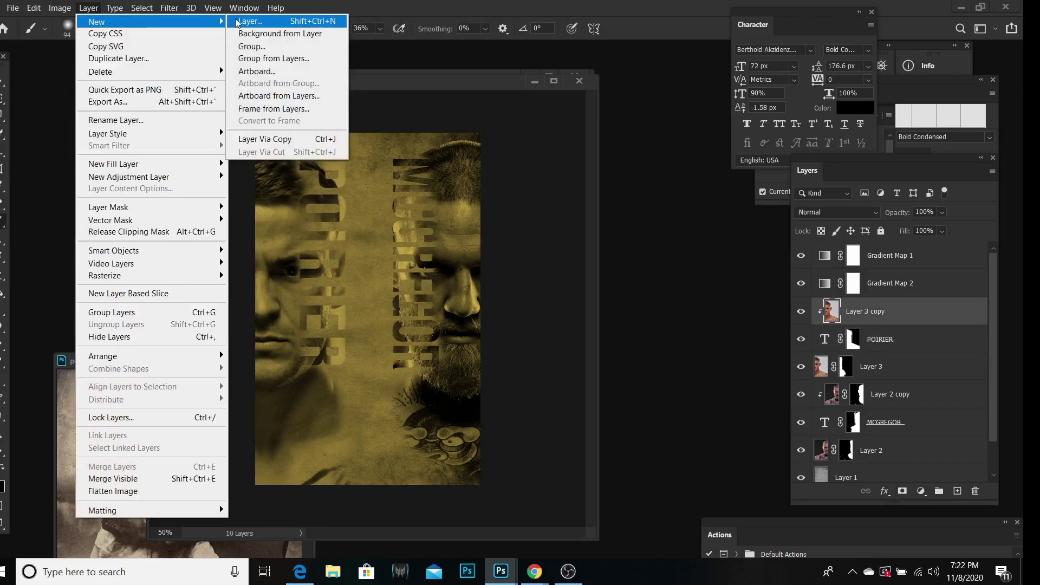
{"action": "key", "text": "ctrl+alt+g"}
{"action": "key", "text": "shift+3"}
{"action": "right_click", "coordinate": [118, 79]}
{"action": "type", "text": "168"}
{"action": "key", "text": "Return"}
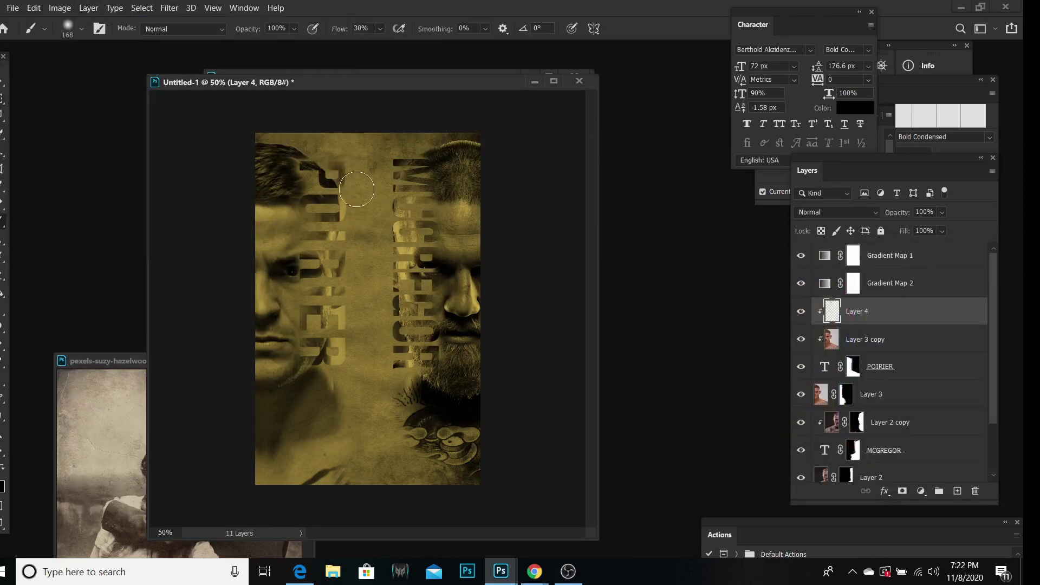
Add a new layer above Layer 3 and set a soft brush at 18% flow, size 42.
{"action": "key", "text": "v"}
{"action": "left_click_drag", "start_coordinate": [792, 526], "coordinate": [750, 457]}
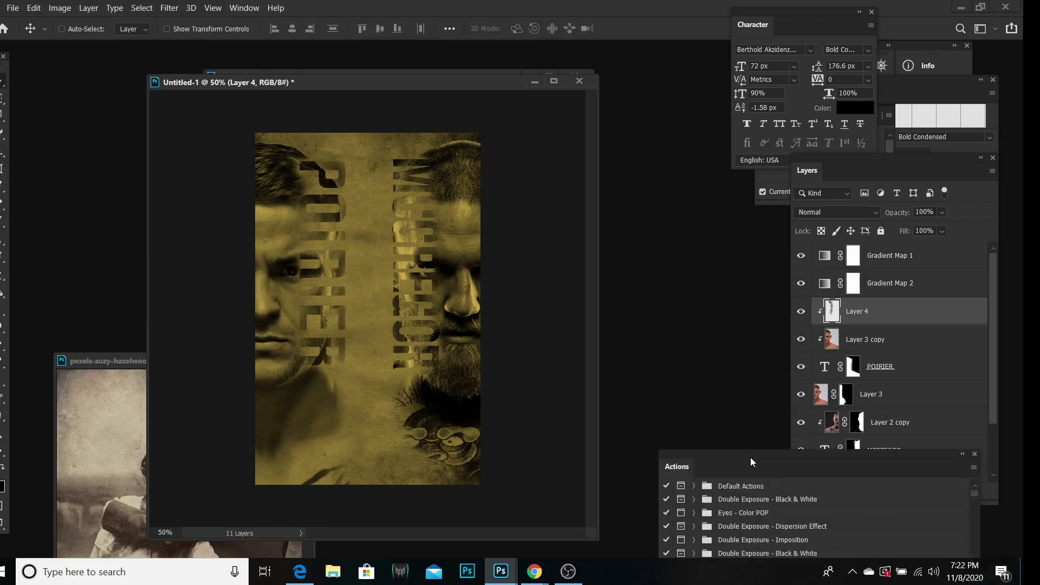
{"action": "left_click", "coordinate": [829, 388]}
{"action": "scroll", "coordinate": [829, 388], "scroll_direction": "down", "scroll_amount": 1}
{"action": "key", "text": "ctrl+shift+alt+n"}
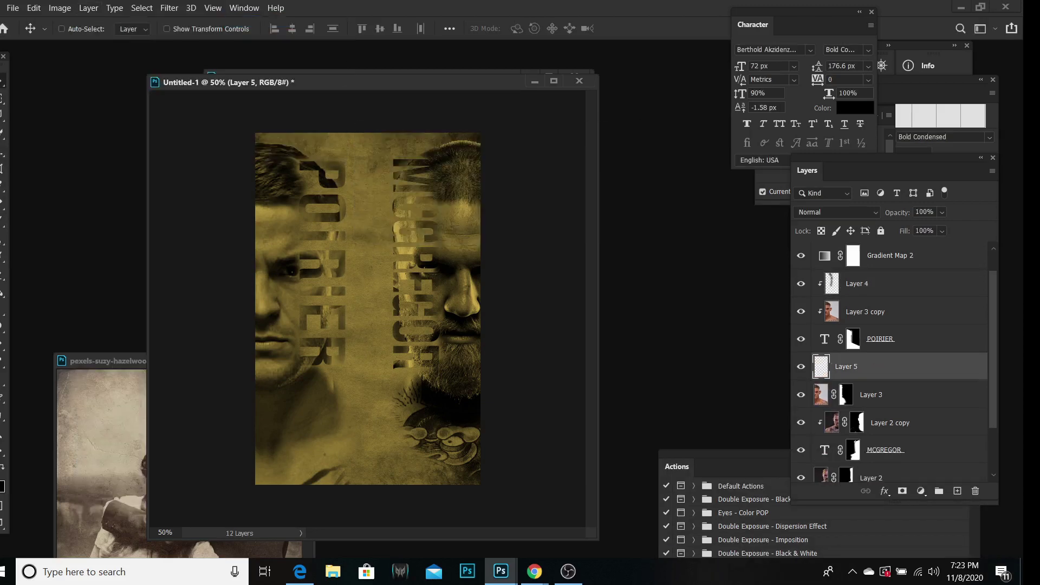
{"action": "key", "text": "b"}
{"action": "left_click", "coordinate": [74, 28]}
{"action": "left_click", "coordinate": [423, 54]}
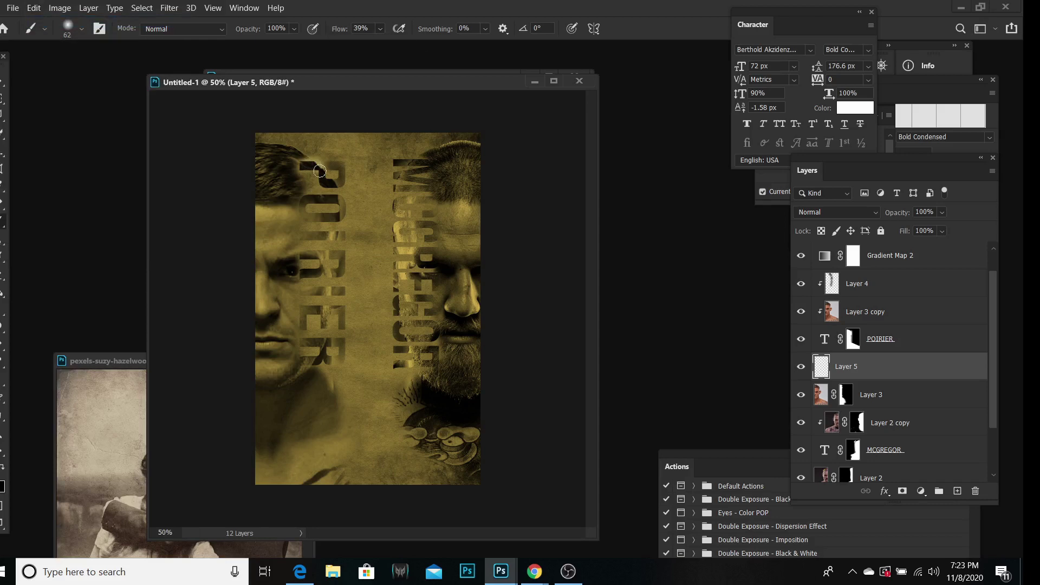
{"action": "left_click_drag", "start_coordinate": [377, 46], "coordinate": [372, 47]}
{"action": "left_click", "coordinate": [67, 29]}
{"action": "left_click", "coordinate": [320, 167]}
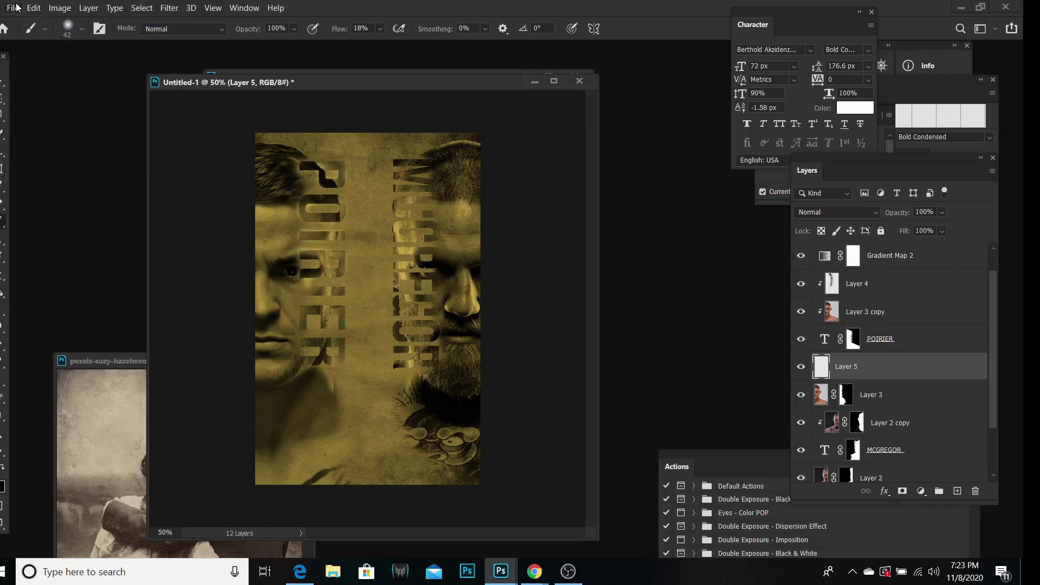
Paint a faint light stroke across POIRIER, unclip Layer 5 and set it to 50% opacity.
{"action": "mouse_move", "coordinate": [341, 349]}
{"action": "left_mouse_down"}
{"action": "mouse_move", "coordinate": [303, 343]}
{"action": "mouse_move", "coordinate": [318, 359]}
{"action": "left_mouse_up"}
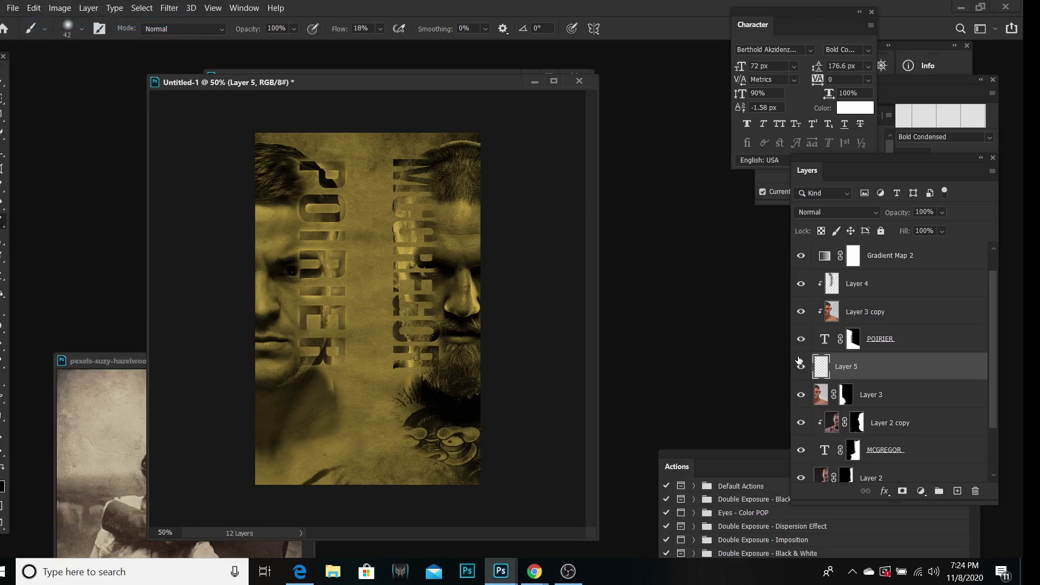
{"action": "scroll", "coordinate": [883, 426], "scroll_direction": "down", "scroll_amount": 1}
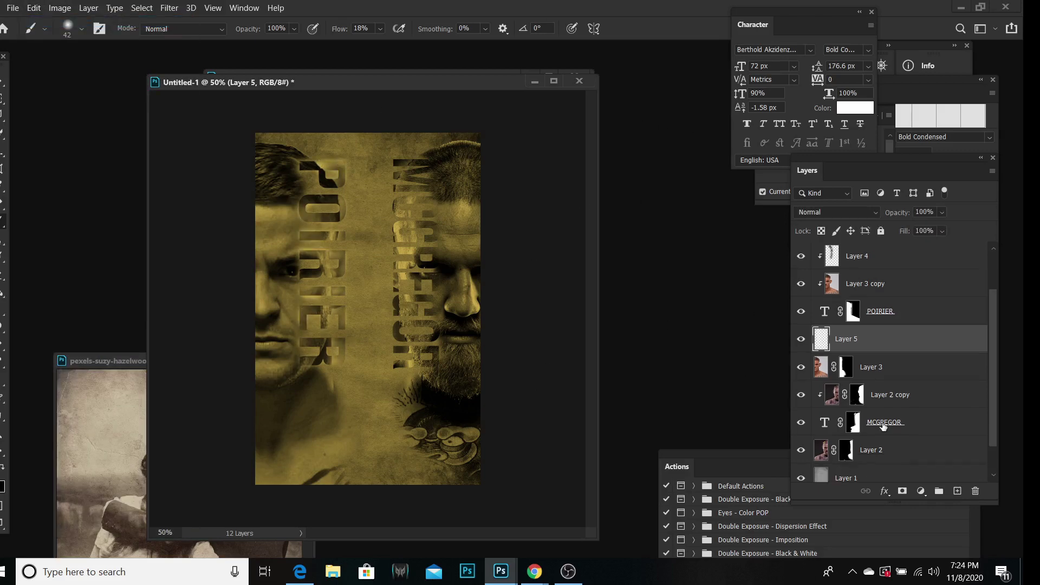
{"action": "key", "text": "ctrl+alt+g"}
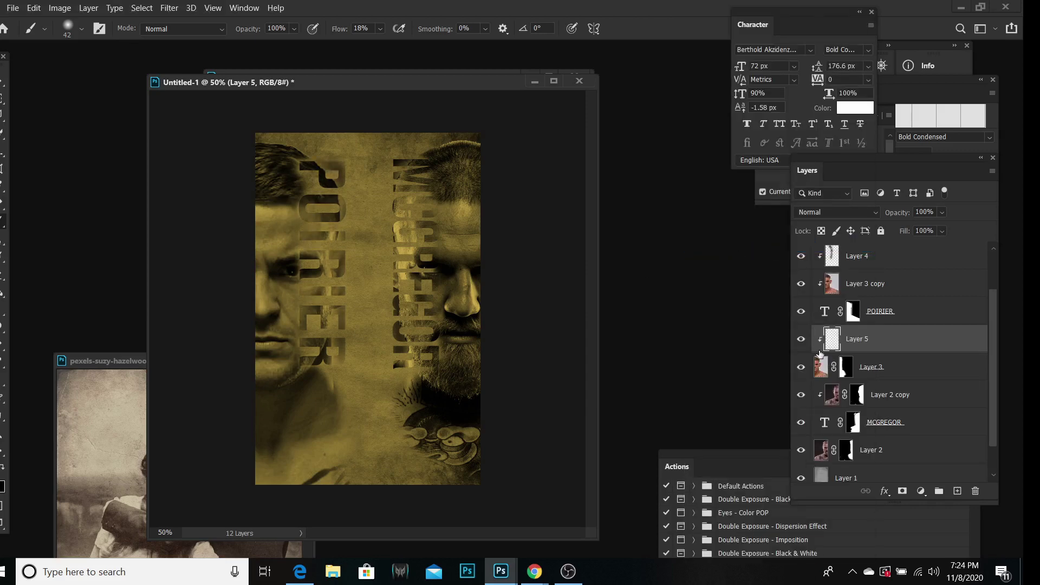
{"action": "left_click", "coordinate": [820, 352], "text": "alt"}
{"action": "left_click_drag", "start_coordinate": [942, 212], "coordinate": [926, 230]}
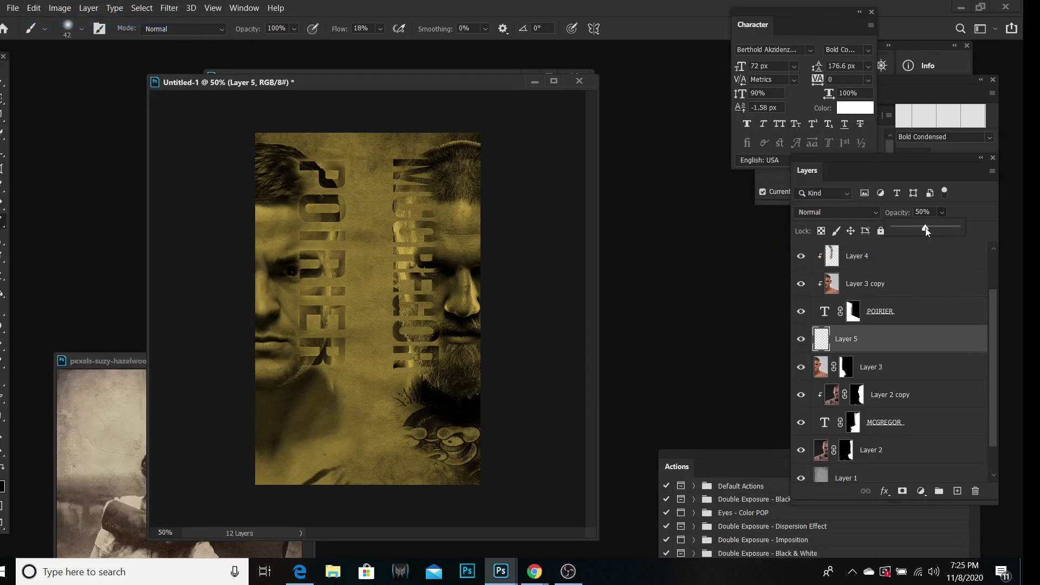
Add Layer 6 above the Layer 2 McGregor photo.
{"action": "left_click", "coordinate": [867, 449]}
{"action": "key", "text": "ctrl+shift+n"}
{"action": "key", "text": "Return"}
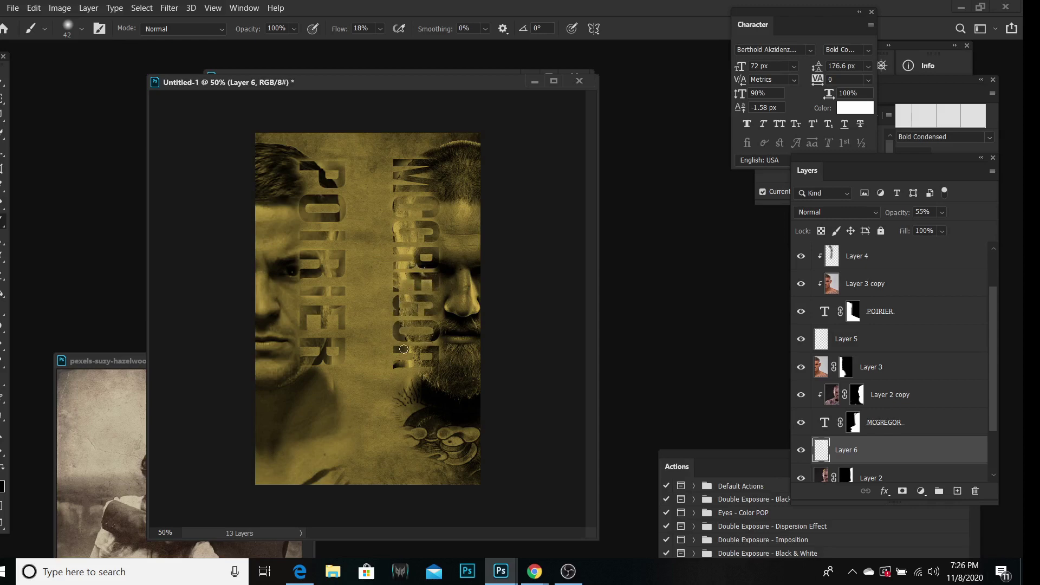
{"action": "left_click_drag", "start_coordinate": [596, 318], "coordinate": [523, 318]}
Group each fighter's layers into groups named 'mcgregor' and 'poirier'.
{"action": "key", "text": "v"}
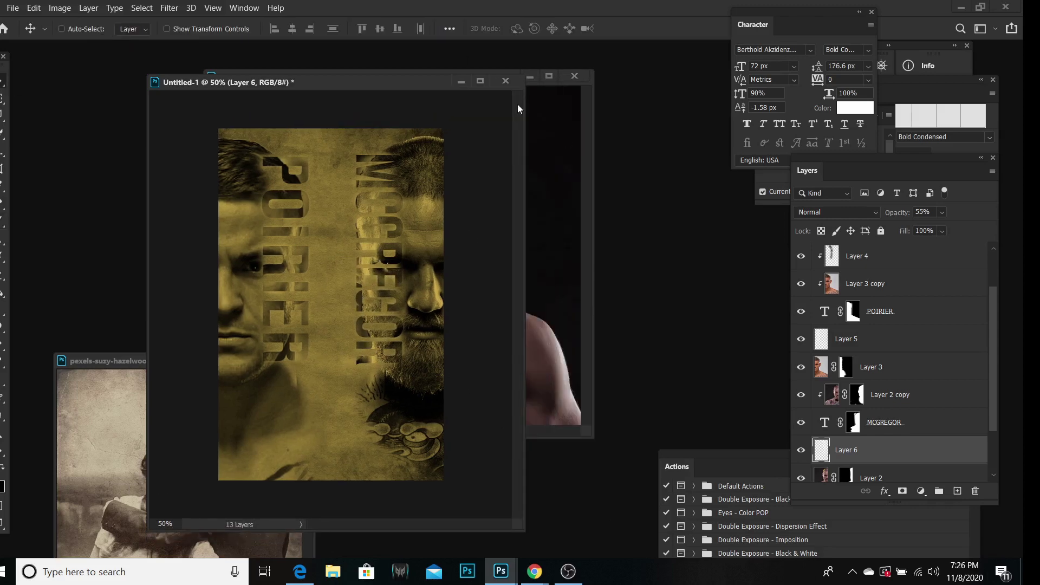
{"action": "left_click_drag", "start_coordinate": [279, 83], "coordinate": [455, 90]}
{"action": "left_click", "coordinate": [893, 412], "text": "shift"}
{"action": "type", "text": "mcgregor"}
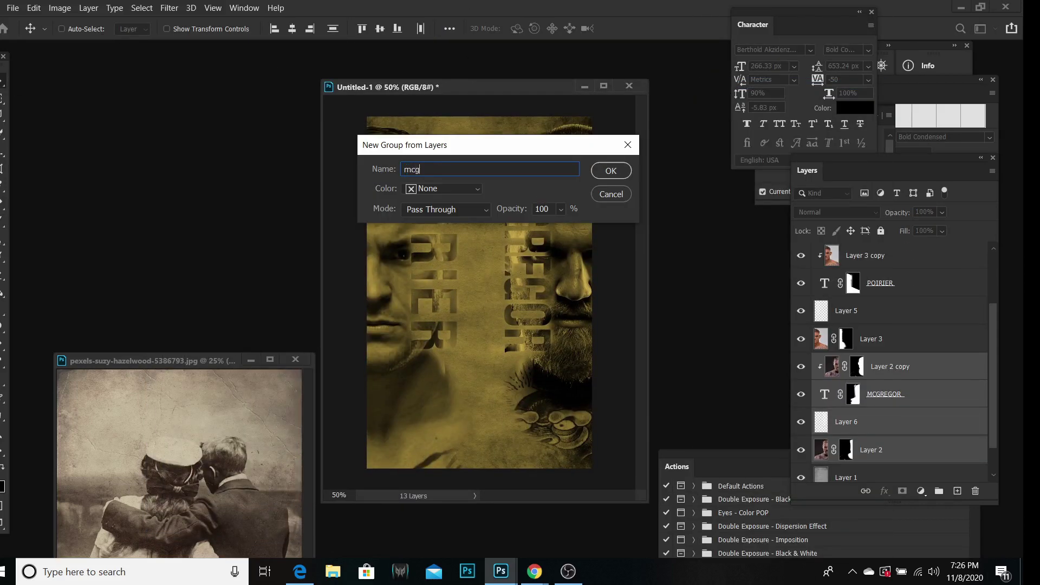
{"action": "key", "text": "Return"}
{"action": "type", "text": "poirier"}
{"action": "key", "text": "Return"}
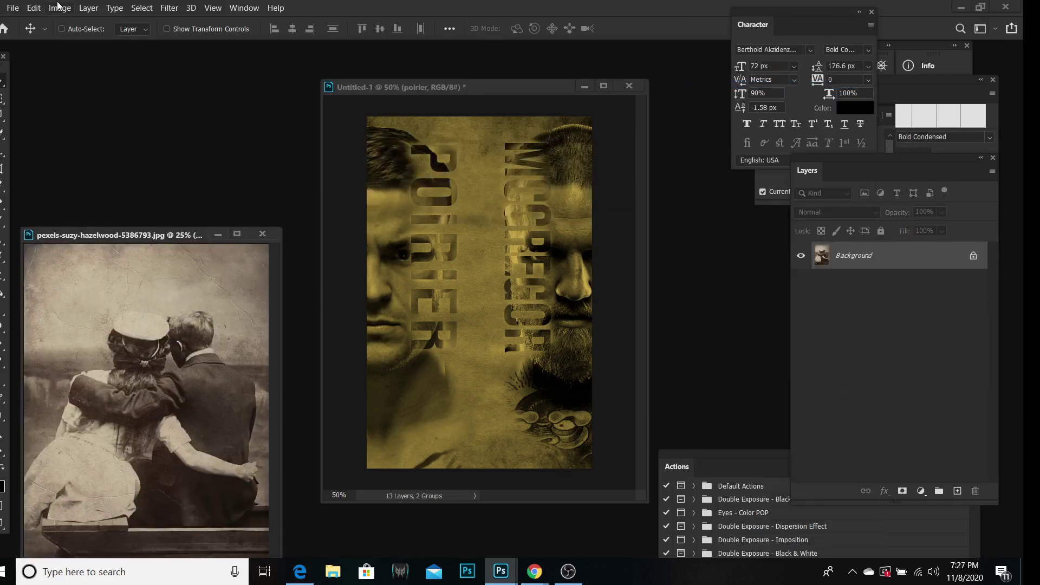
Place the vintage couple photo in Multiply mode, masked black over the faces and names.
{"action": "left_click_drag", "start_coordinate": [178, 433], "coordinate": [435, 218]}
{"action": "left_click", "coordinate": [837, 212]}
{"action": "left_click", "coordinate": [824, 247]}
{"action": "left_click", "coordinate": [902, 491]}
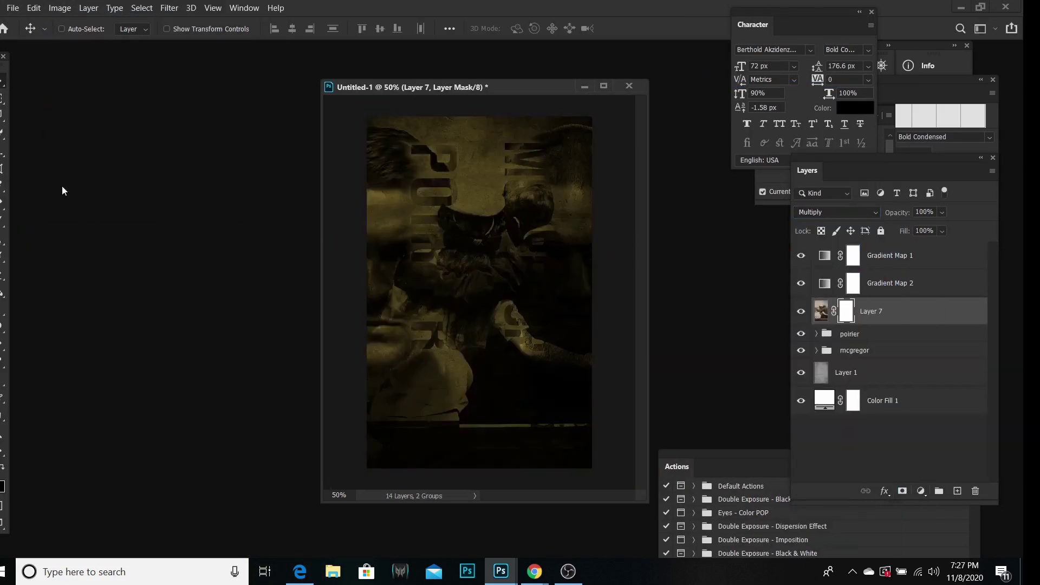
{"action": "key", "text": "b"}
{"action": "left_click", "coordinate": [81, 28]}
{"action": "key", "text": "Return"}
{"action": "mouse_move", "coordinate": [481, 225]}
{"action": "left_mouse_down"}
{"action": "mouse_move", "coordinate": [557, 301]}
{"action": "mouse_move", "coordinate": [482, 441]}
{"action": "mouse_move", "coordinate": [425, 405]}
{"action": "mouse_move", "coordinate": [570, 221]}
{"action": "mouse_move", "coordinate": [609, 449]}
{"action": "left_mouse_up"}
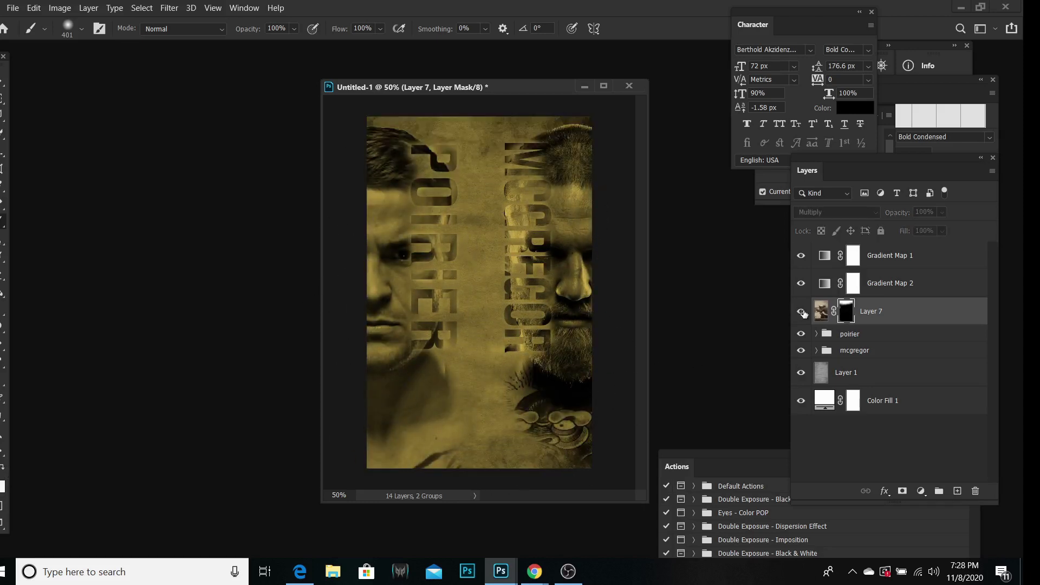
Duplicate and rotate the texture as Layer 7 copy, with brush flow 60% and white paint.
{"action": "key", "text": "ctrl+j"}
{"action": "key", "text": "ctrl+t"}
{"action": "left_click_drag", "start_coordinate": [623, 117], "coordinate": [607, 162]}
{"action": "key", "text": "Escape"}
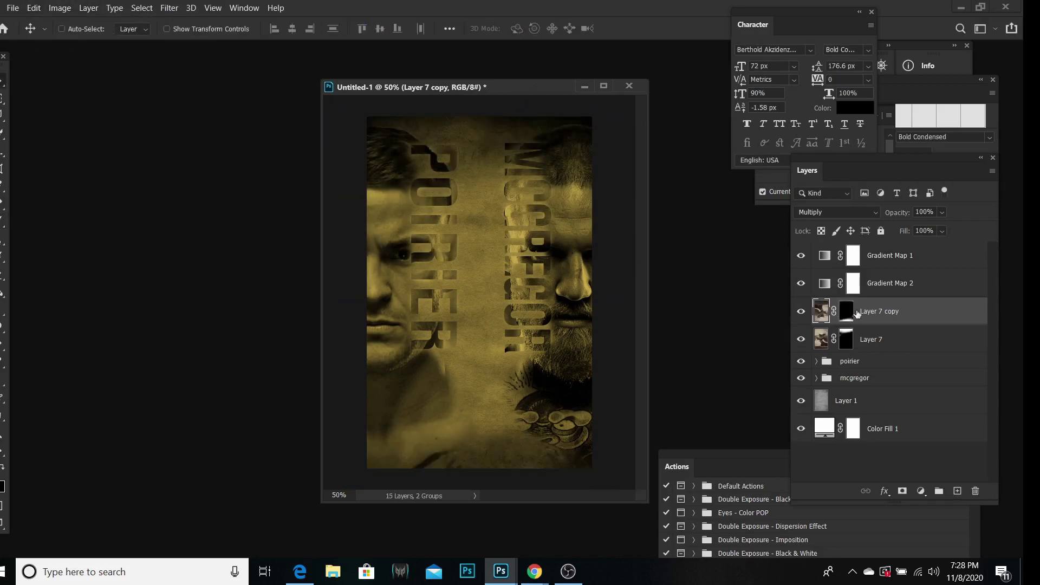
{"action": "key", "text": "b"}
{"action": "left_click", "coordinate": [372, 53]}
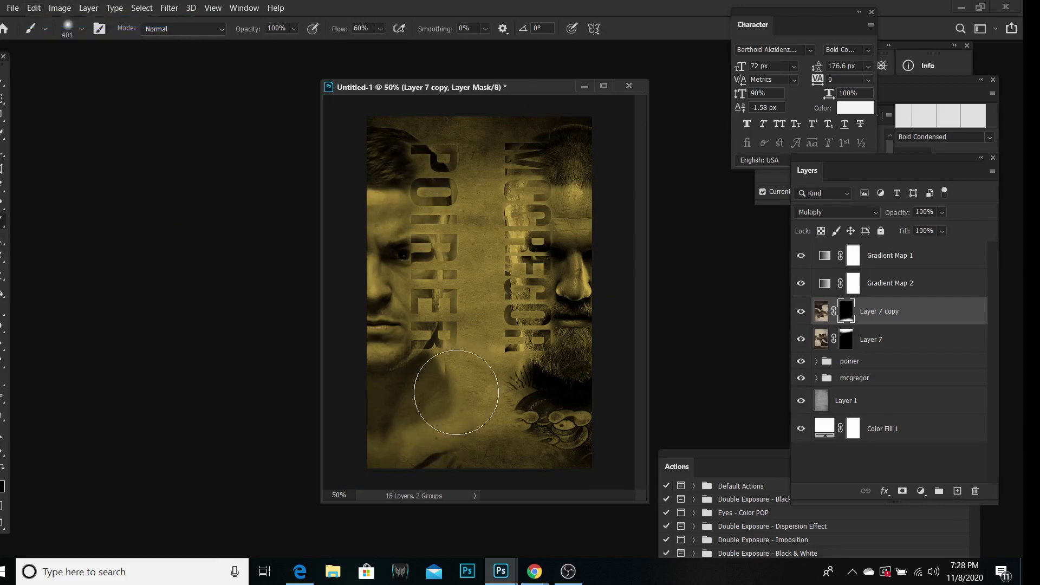
{"action": "key", "text": "x"}
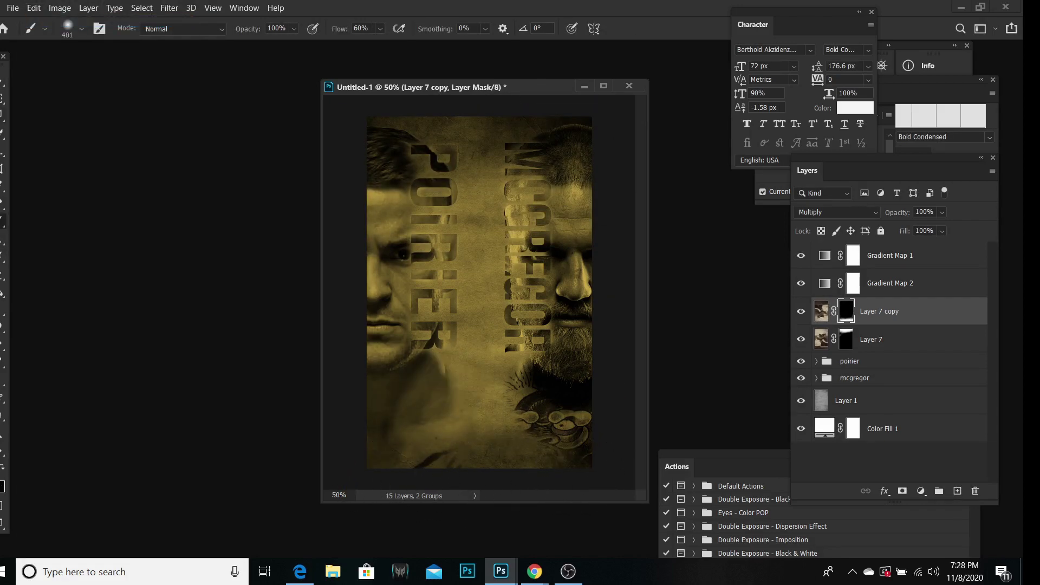
{"action": "key", "text": "v"}
{"action": "left_click_drag", "start_coordinate": [412, 87], "coordinate": [335, 88]}
{"action": "left_click", "coordinate": [816, 377]}
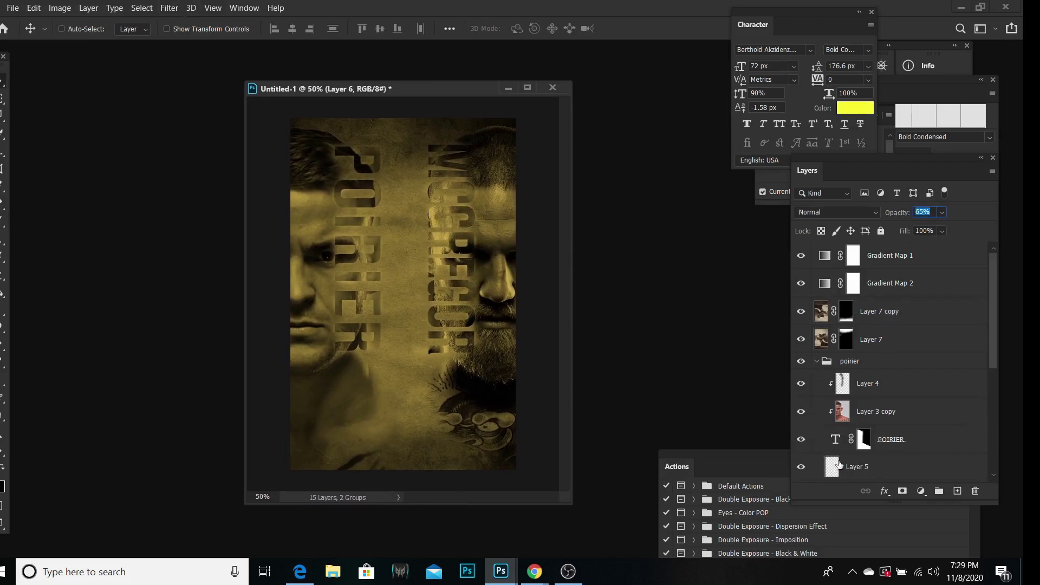
Raise the clarity of the McGregor photo (Layer 2) to 88 with the Camera Raw filter.
{"action": "scroll", "coordinate": [889, 379], "scroll_direction": "down", "scroll_amount": 2}
{"action": "left_click", "coordinate": [882, 413]}
{"action": "left_click", "coordinate": [169, 8]}
{"action": "left_click", "coordinate": [205, 82]}
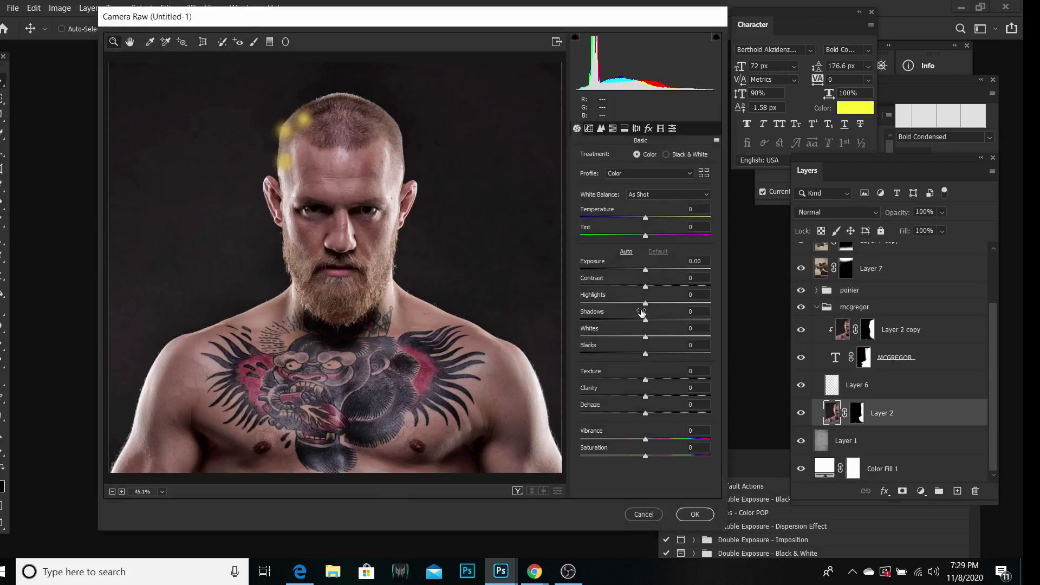
{"action": "type", "text": "88"}
{"action": "left_click", "coordinate": [681, 433]}
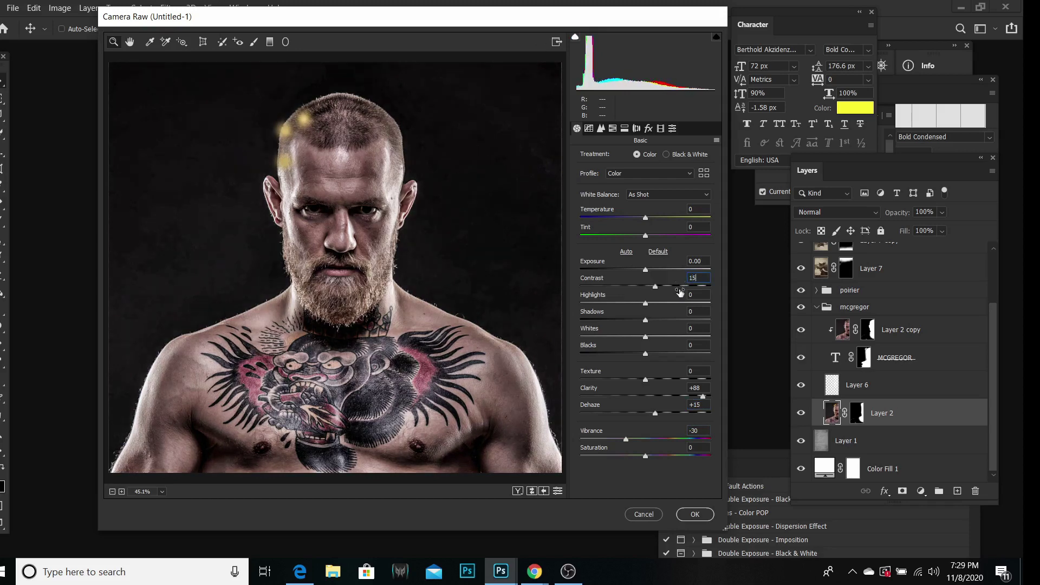
{"action": "left_click", "coordinate": [695, 514]}
Boost clarity and dehaze on Layer 2 copy in Camera Raw.
{"action": "left_click", "coordinate": [901, 329]}
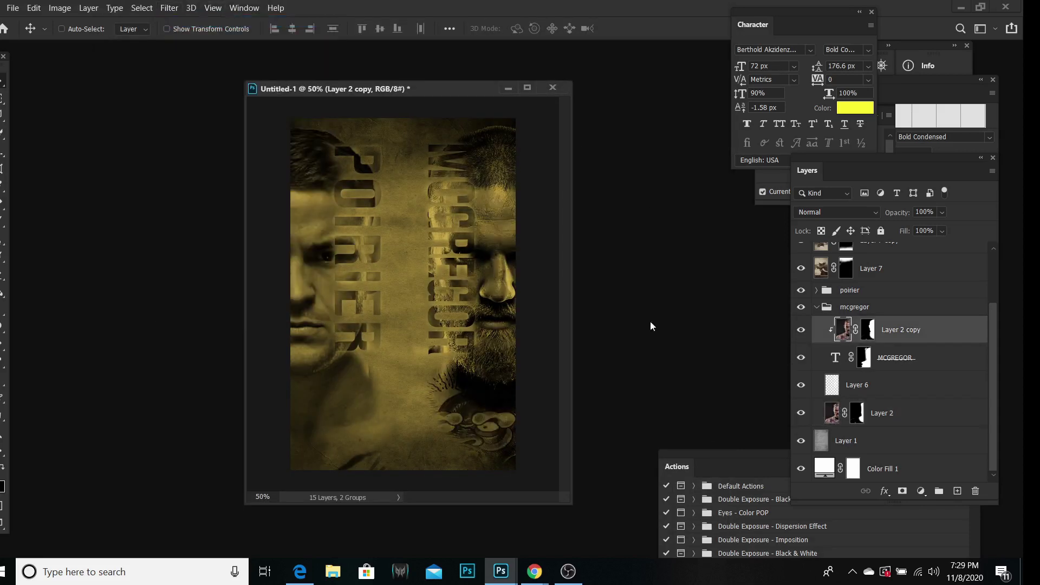
{"action": "left_click", "coordinate": [169, 8]}
{"action": "left_click", "coordinate": [204, 82]}
{"action": "left_click", "coordinate": [673, 432]}
{"action": "type", "text": "-"}
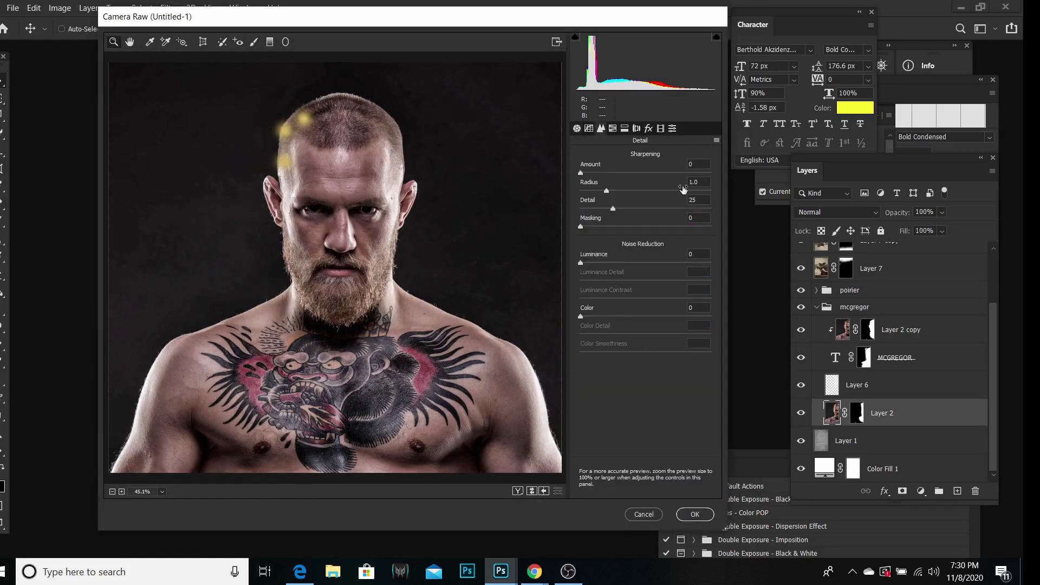
Apply Camera Raw adjustments to the Poirier photo on Layer 3.
{"action": "scroll", "coordinate": [894, 379], "scroll_direction": "down", "scroll_amount": 2}
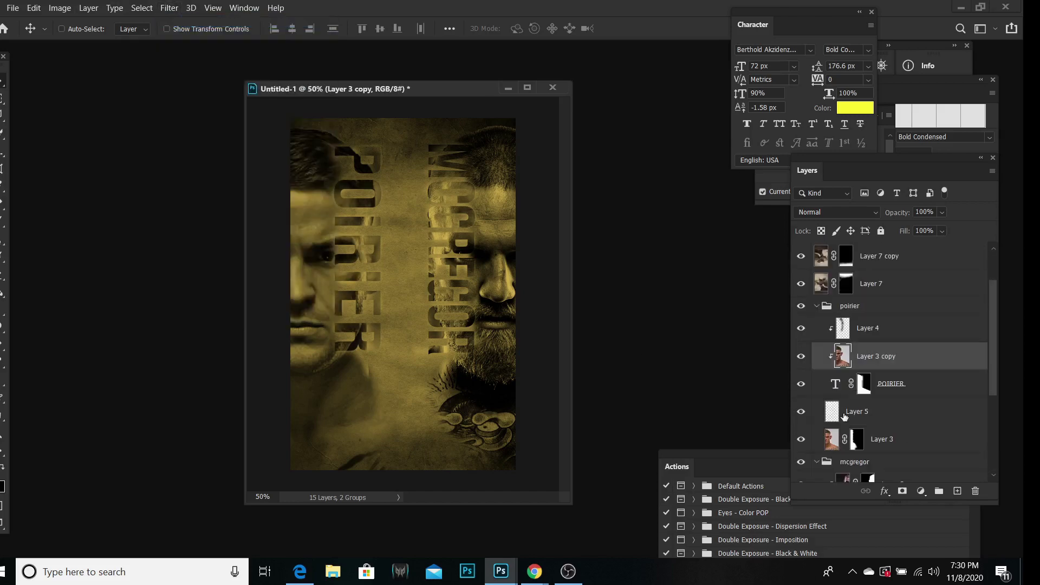
{"action": "left_click", "coordinate": [882, 439]}
{"action": "left_click", "coordinate": [33, 8]}
{"action": "left_click", "coordinate": [204, 82]}
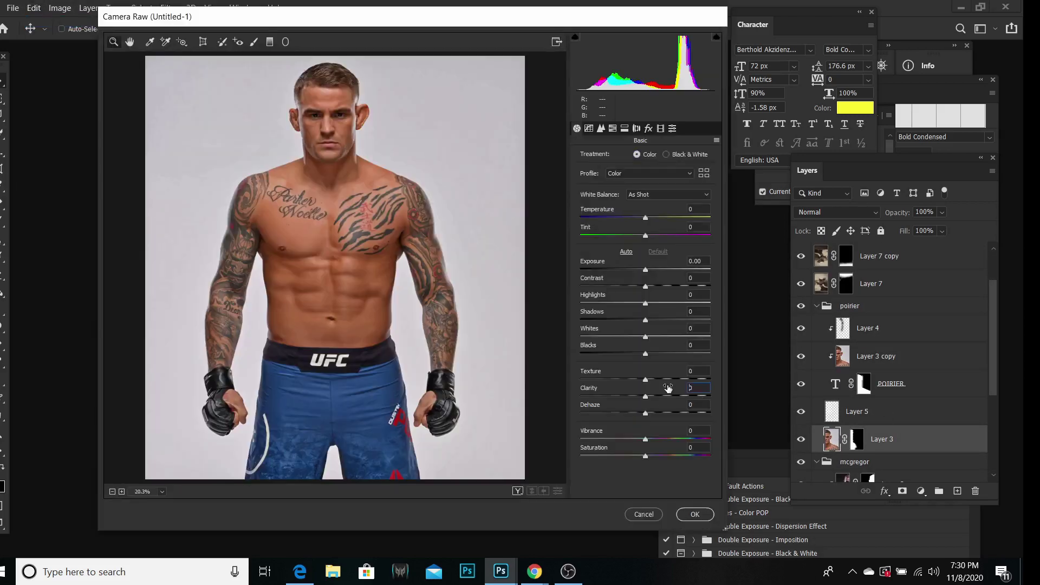
{"action": "left_click", "coordinate": [695, 514]}
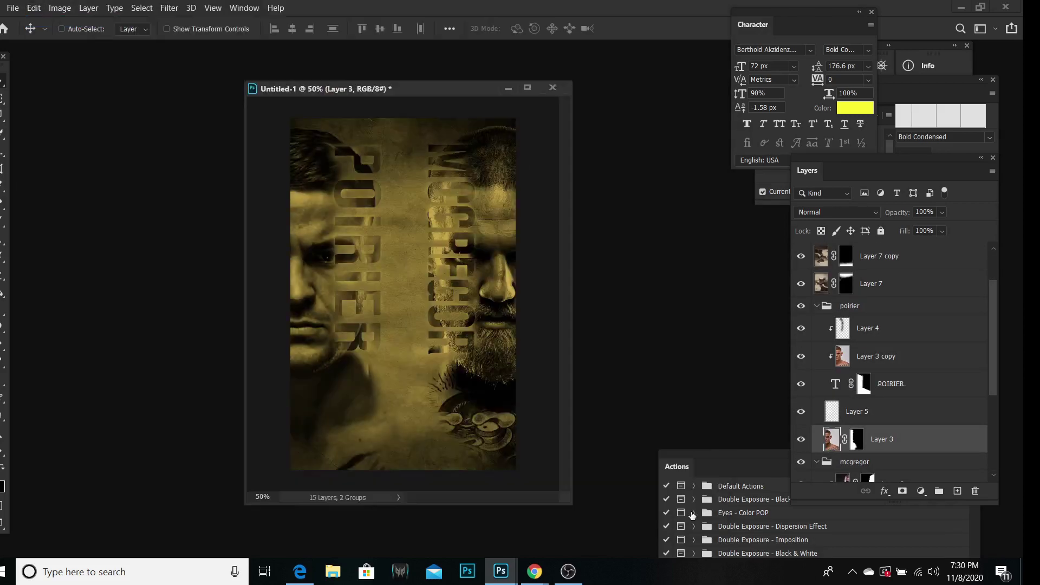
Sharpen Layer 3 with Unsharp Mask and a repeated Camera Raw pass.
{"action": "left_click", "coordinate": [169, 8]}
{"action": "left_click", "coordinate": [169, 8]}
{"action": "left_click", "coordinate": [368, 320]}
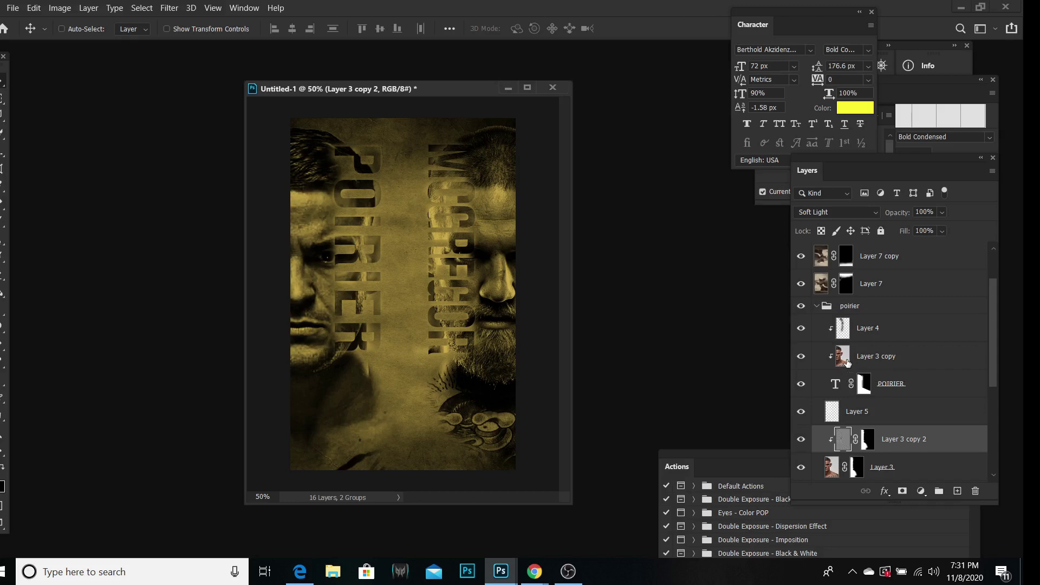
{"action": "left_click", "coordinate": [882, 467]}
{"action": "key", "text": "ctrl+shift+a"}
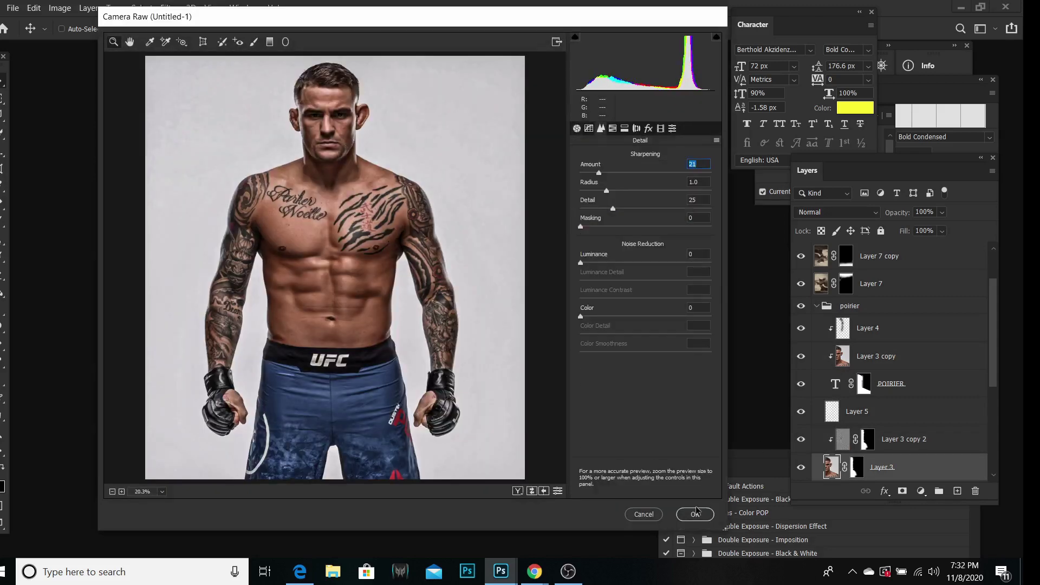
{"action": "left_click", "coordinate": [692, 513]}
Reapply the Unsharp Mask sharpening to Layer 2.
{"action": "scroll", "coordinate": [940, 418], "scroll_direction": "down", "scroll_amount": 3}
{"action": "left_click", "coordinate": [921, 412]}
{"action": "key", "text": "ctrl+alt+f"}
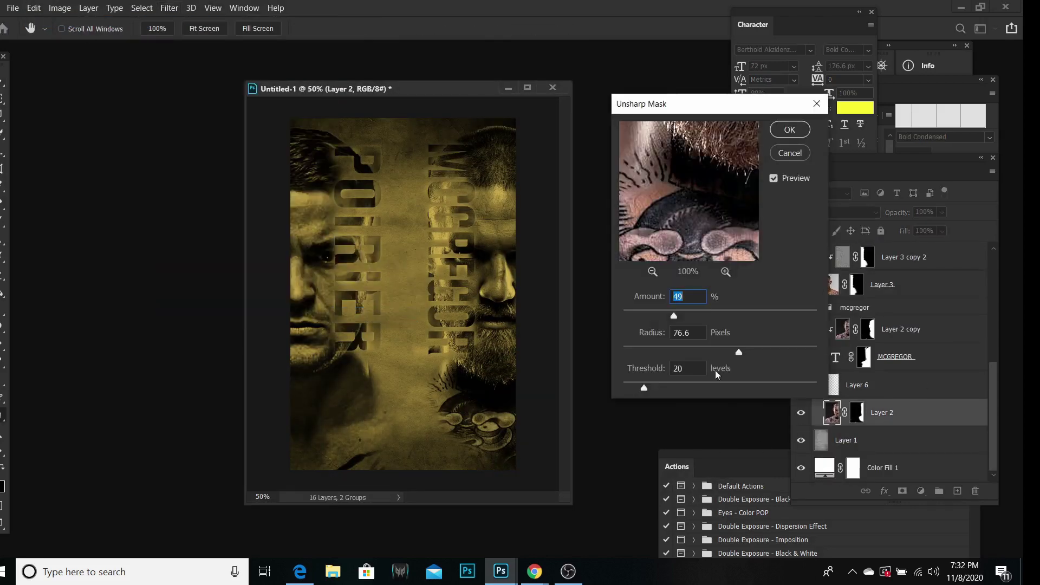
{"action": "key", "text": "Return"}
Duplicate Layer 2 as a Soft Light detail layer clipped to the portrait at 40% opacity.
{"action": "key", "text": "ctrl+j"}
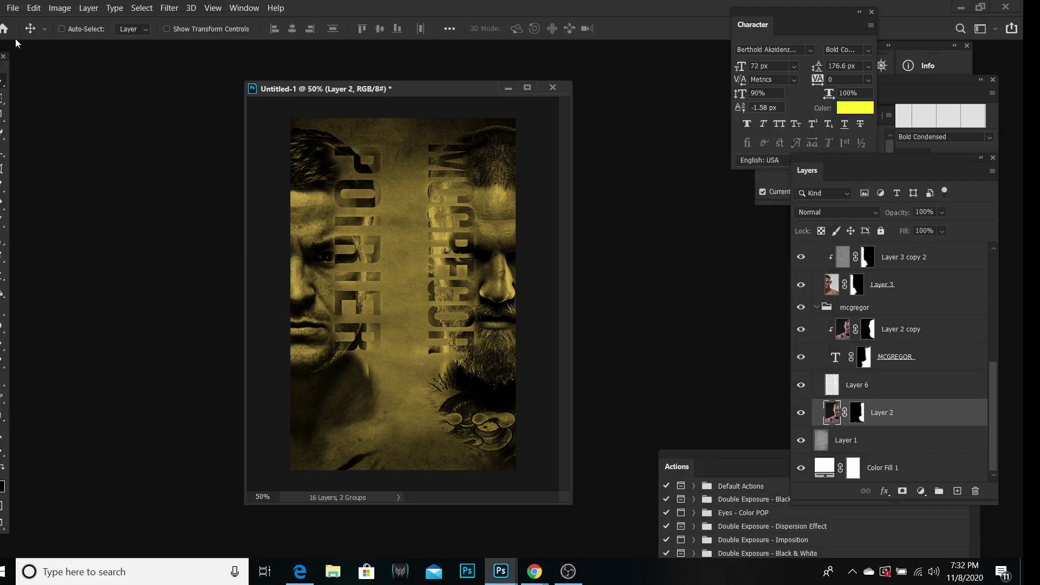
{"action": "left_click", "coordinate": [837, 212]}
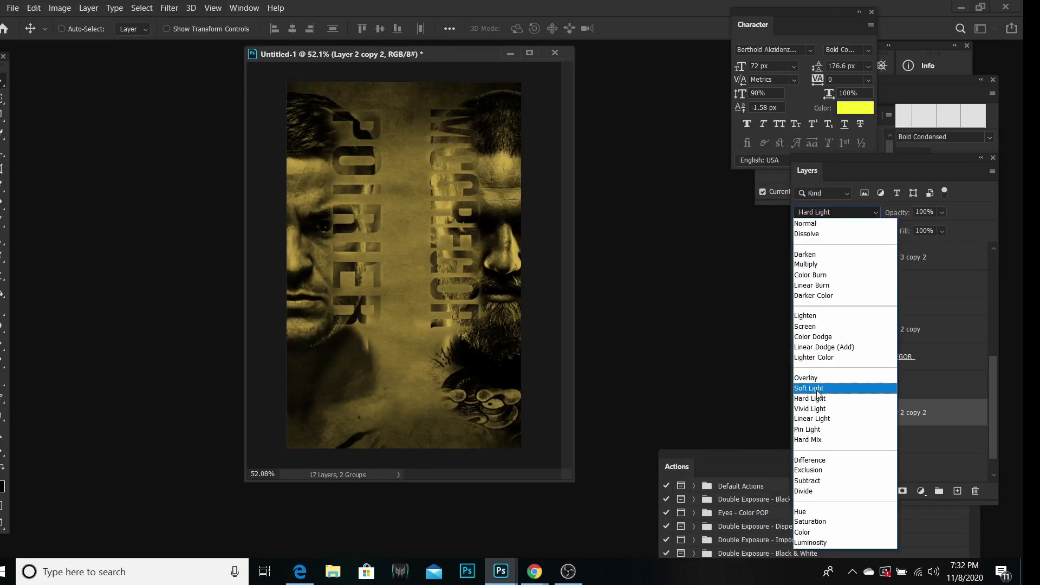
{"action": "left_click", "coordinate": [813, 397]}
{"action": "key", "text": "Return"}
{"action": "key", "text": "ctrl+alt+g"}
{"action": "left_click", "coordinate": [801, 413]}
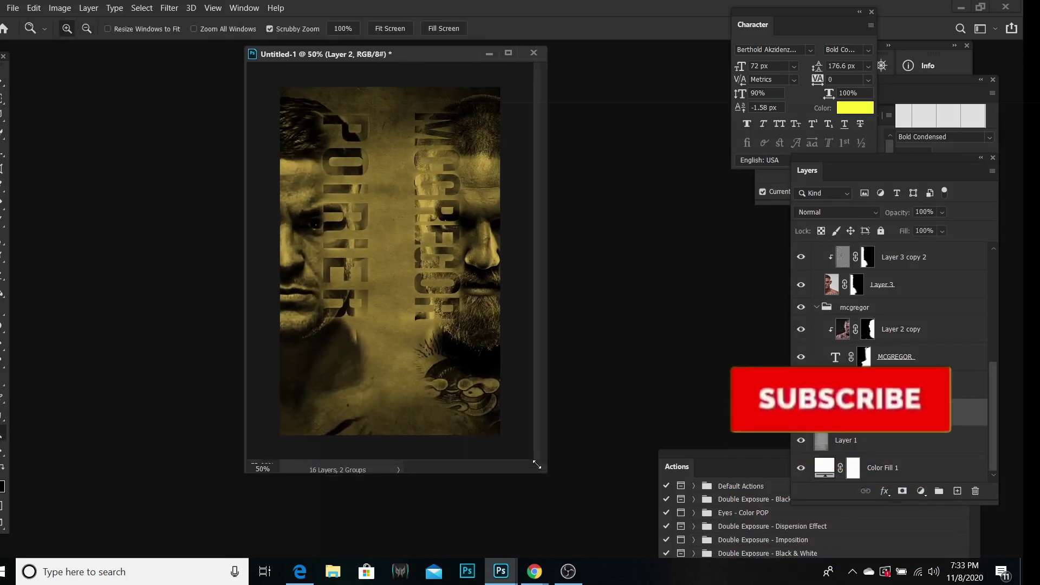
Target the portrait layer's mask with the Brush tool and swapped colours.
{"action": "scroll", "coordinate": [892, 325], "scroll_direction": "down", "scroll_amount": 5}
{"action": "left_click", "coordinate": [867, 412]}
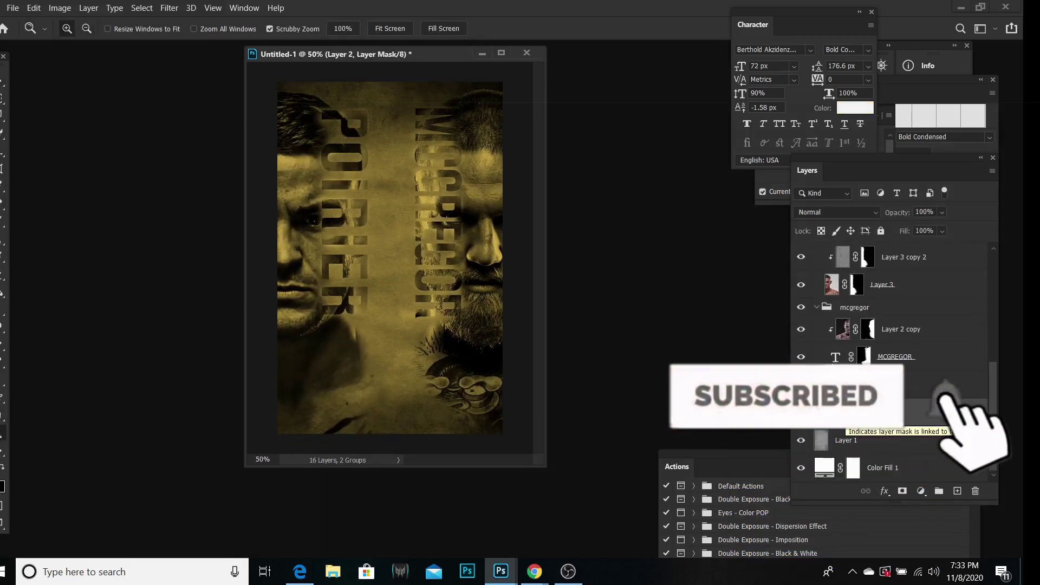
{"action": "key", "text": "b"}
{"action": "key", "text": "x"}
{"action": "type", "text": "2"}
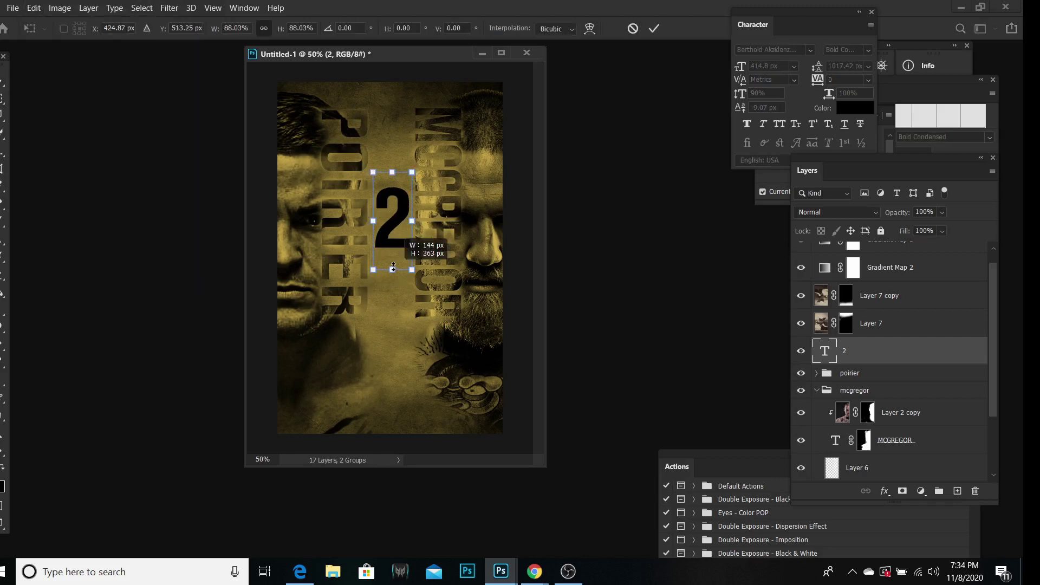
Set the '2' layer's fill to 0% and bring up its layer options for effects.
{"action": "left_click", "coordinate": [836, 212]}
{"action": "right_click", "coordinate": [867, 350]}
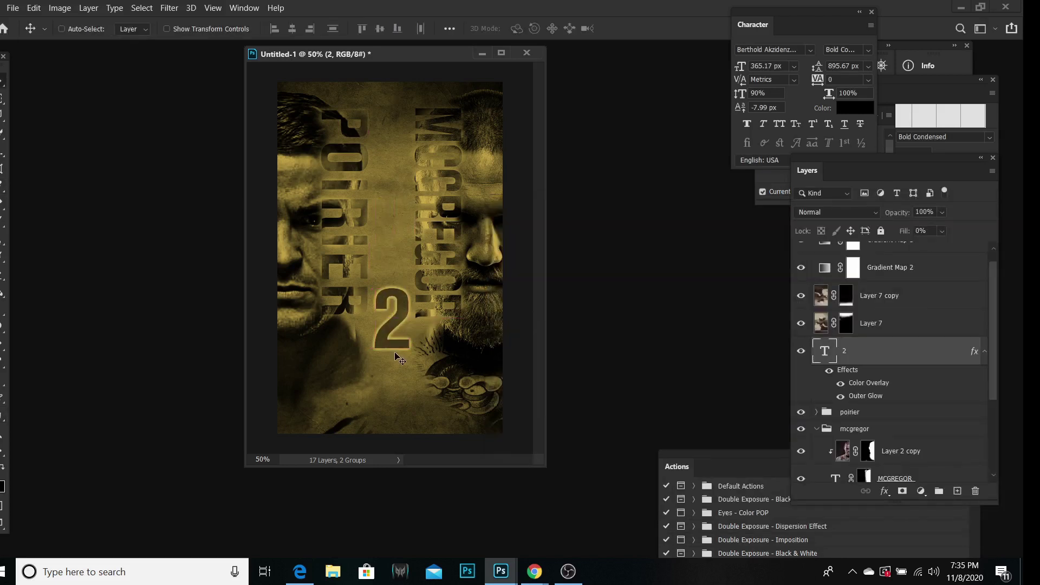
Finish the LIGHTWEIGHT WORLD CHAMPIONSHIP caption and colour it gold #D2AF4B.
{"action": "type", "text": "LIGHTWEIGHT WORLD CHAMPIONSHIP"}
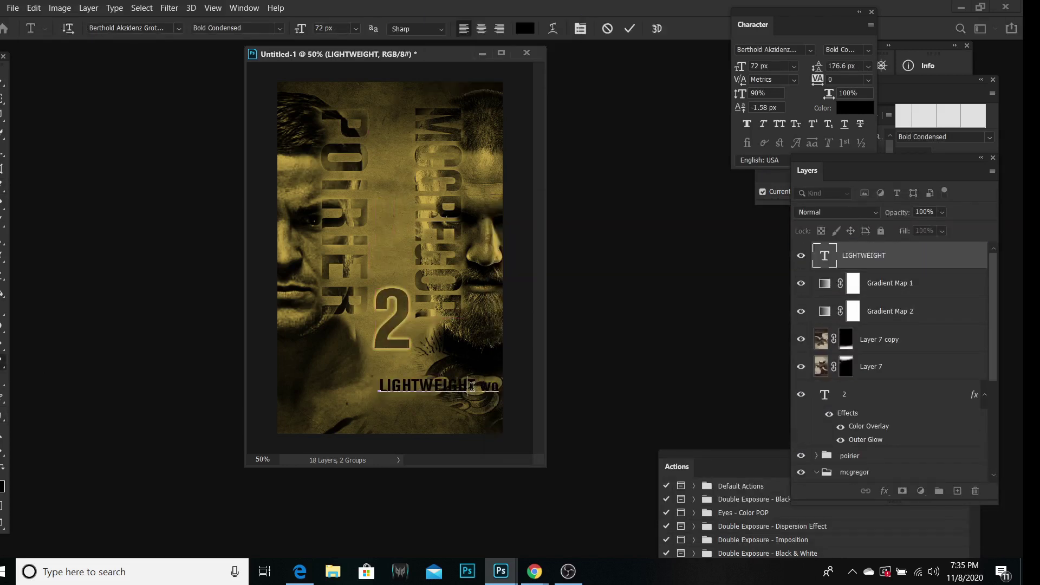
{"action": "key", "text": "ctrl+Return"}
{"action": "key", "text": "v"}
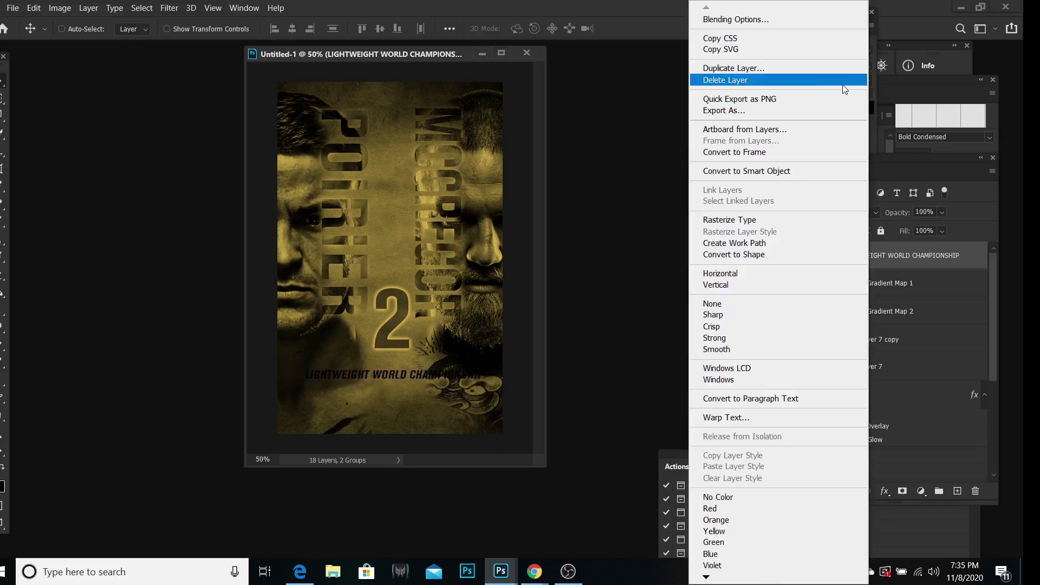
{"action": "type", "text": "D2AF4B"}
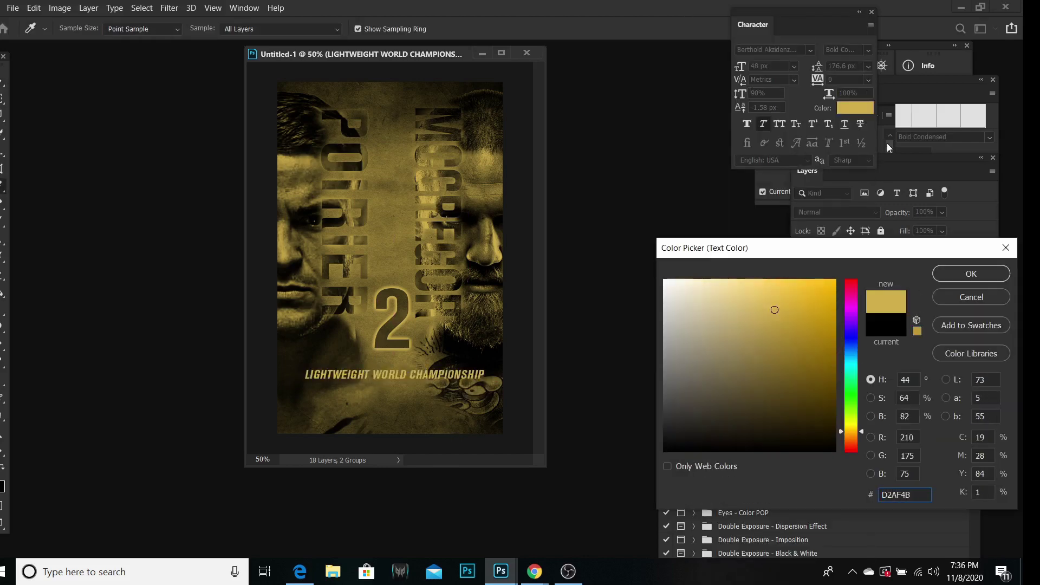
{"action": "key", "text": "BackSpace"}
{"action": "key", "text": "BackSpace"}
{"action": "key", "text": "BackSpace"}
{"action": "key", "text": "BackSpace"}
{"action": "key", "text": "BackSpace"}
{"action": "key", "text": "BackSpace"}
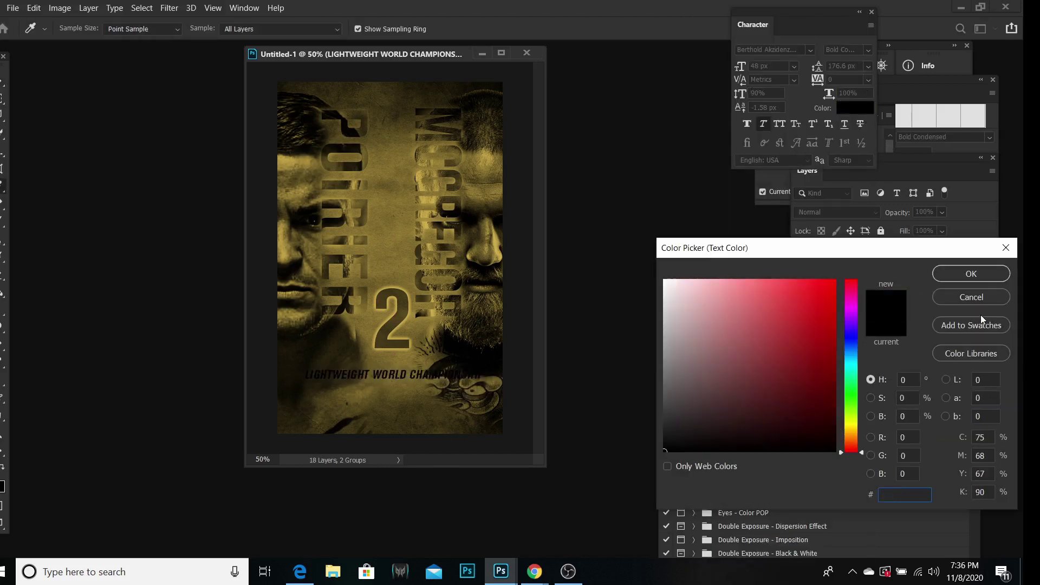
{"action": "type", "text": "D2AF4B"}
{"action": "key", "text": "Return"}
Shrink the championship caption and move it to the top of the poster.
{"action": "left_click", "coordinate": [125, 27]}
{"action": "left_click", "coordinate": [34, 8]}
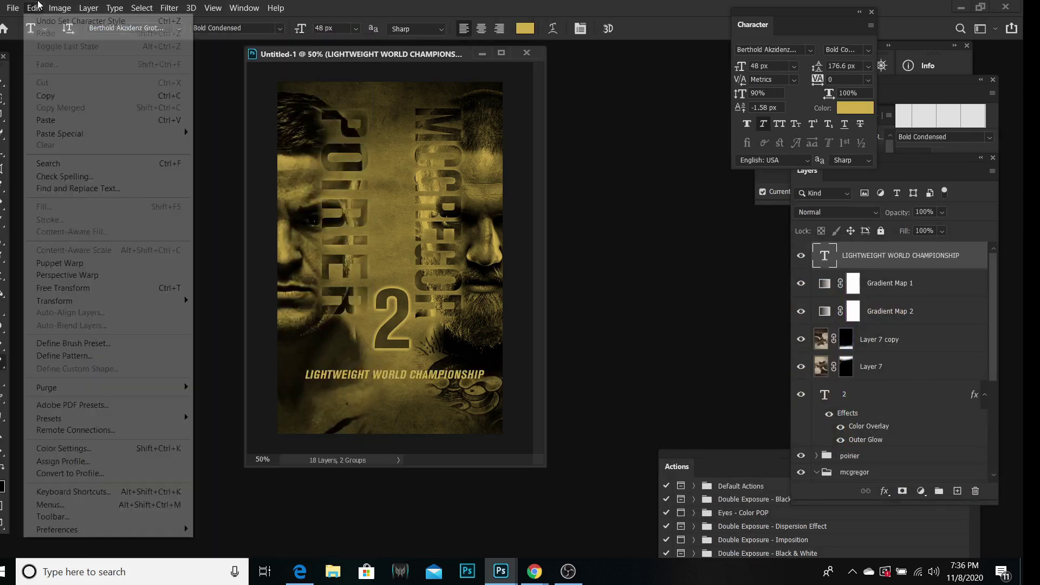
{"action": "left_click", "coordinate": [63, 288]}
{"action": "left_click_drag", "start_coordinate": [485, 380], "coordinate": [458, 364]}
{"action": "key", "text": "Return"}
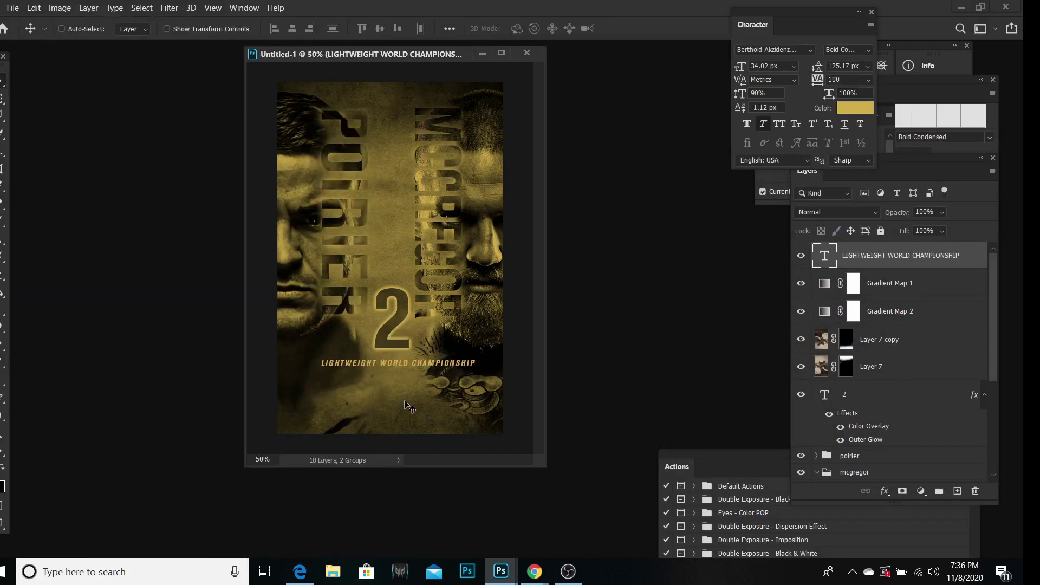
{"action": "left_click_drag", "start_coordinate": [413, 372], "coordinate": [411, 107]}
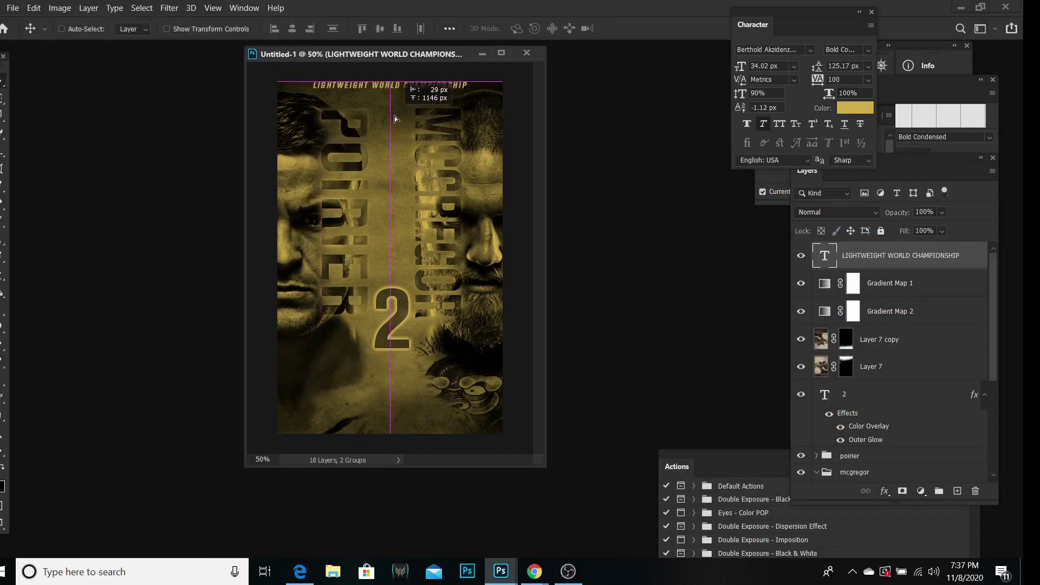
Add the POIRIER VS MCGREGOR II title near the bottom with the caption just above it.
{"action": "key", "text": "t"}
{"action": "left_click", "coordinate": [346, 413]}
{"action": "type", "text": "POIRIER VS MCGREGOR II"}
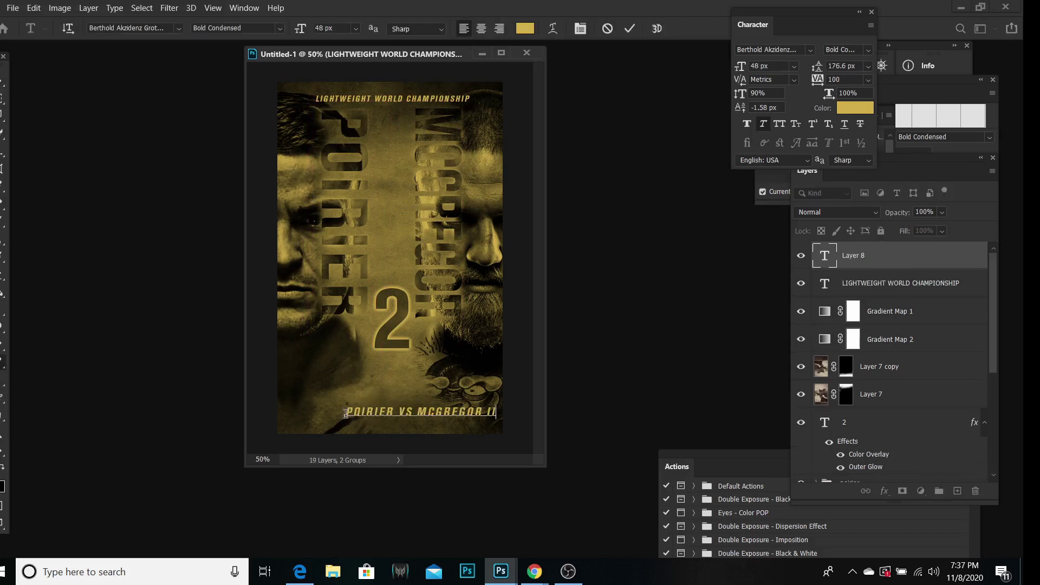
{"action": "key", "text": "ctrl+Return"}
{"action": "key", "text": "v"}
{"action": "left_click_drag", "start_coordinate": [379, 411], "coordinate": [380, 362]}
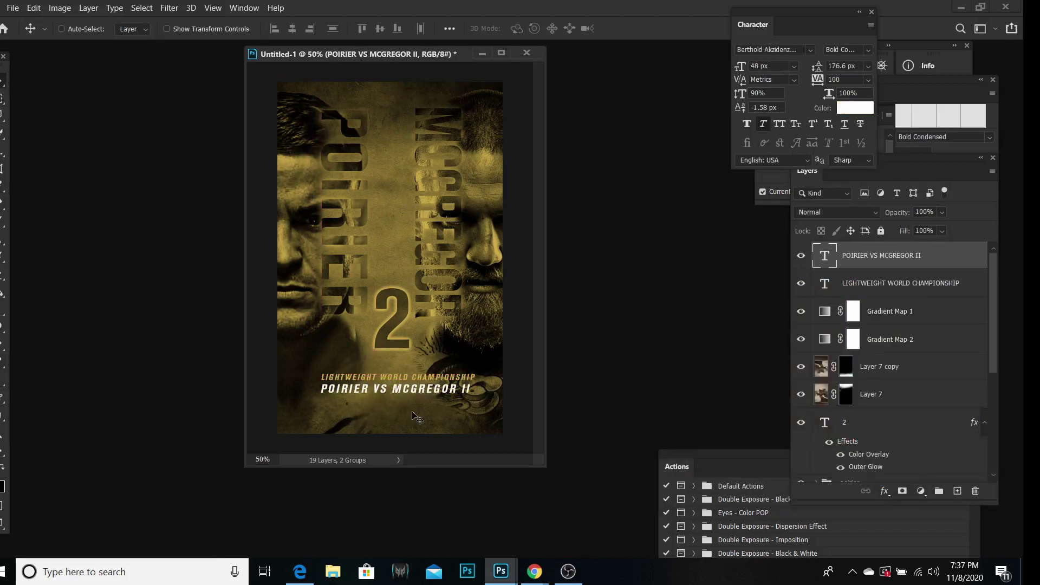
Enlarge both title lines together, then undo their last move.
{"action": "left_click", "coordinate": [33, 8]}
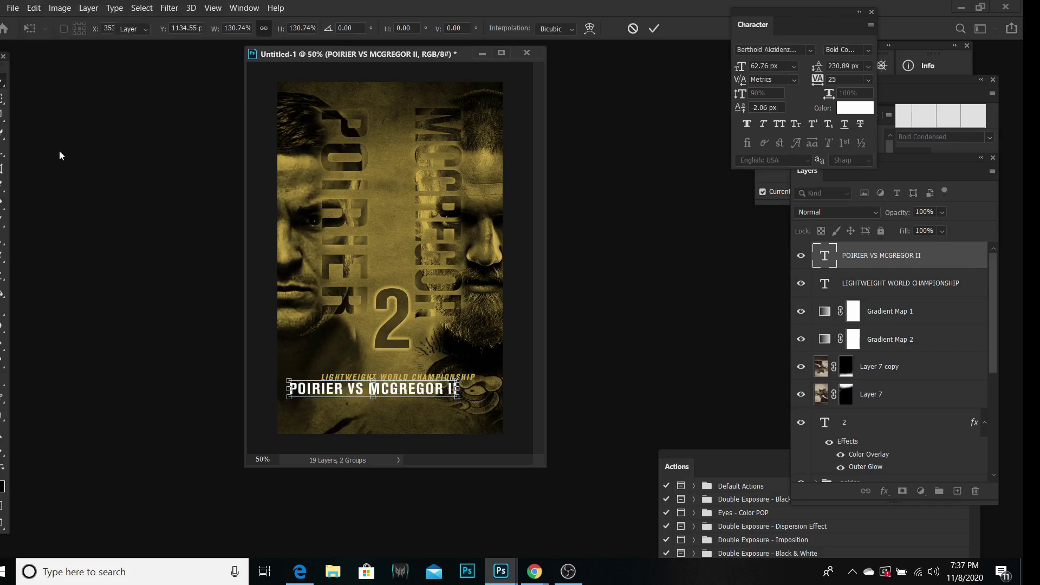
{"action": "left_click", "coordinate": [411, 376], "text": "ctrl"}
{"action": "left_click", "coordinate": [870, 255], "text": "shift"}
{"action": "key", "text": "ctrl+t"}
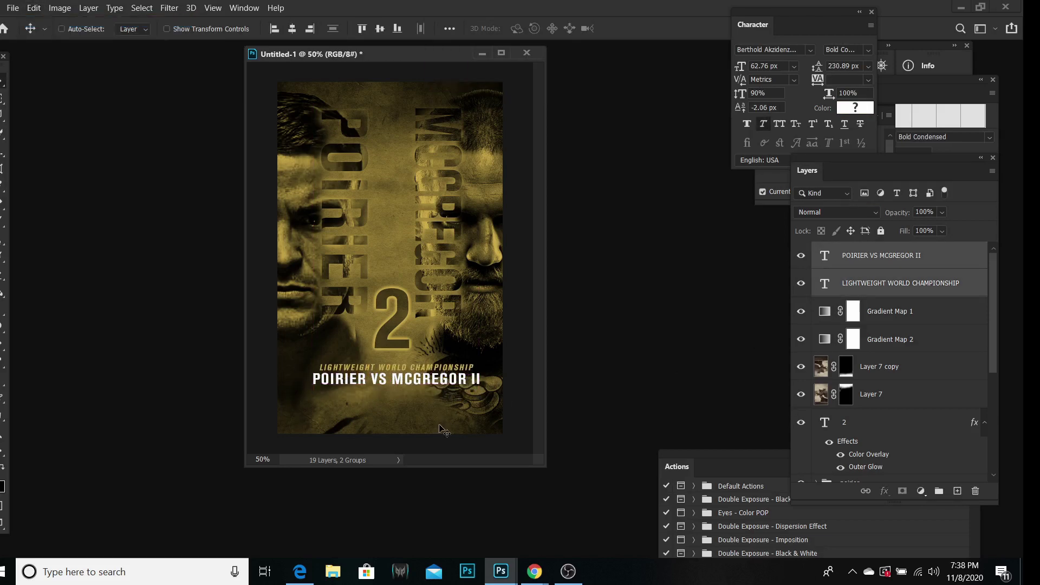
{"action": "left_click_drag", "start_coordinate": [397, 388], "coordinate": [397, 393]}
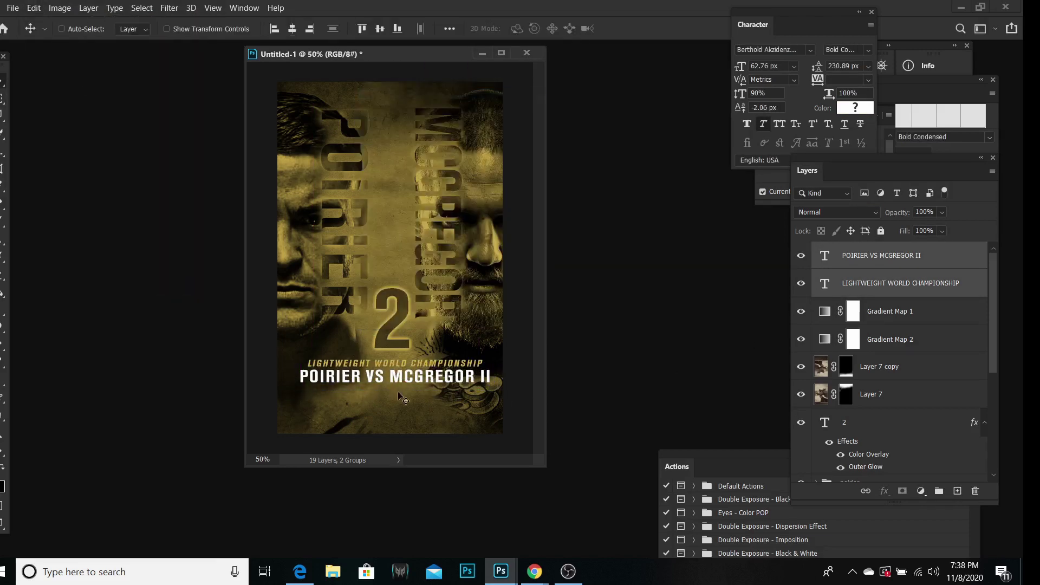
{"action": "left_click", "coordinate": [801, 422]}
{"action": "left_click", "coordinate": [33, 8]}
{"action": "left_click", "coordinate": [57, 20]}
Nudge the '2' upward and toggle its visibility to compare.
{"action": "left_click", "coordinate": [801, 422]}
{"action": "left_click", "coordinate": [825, 422]}
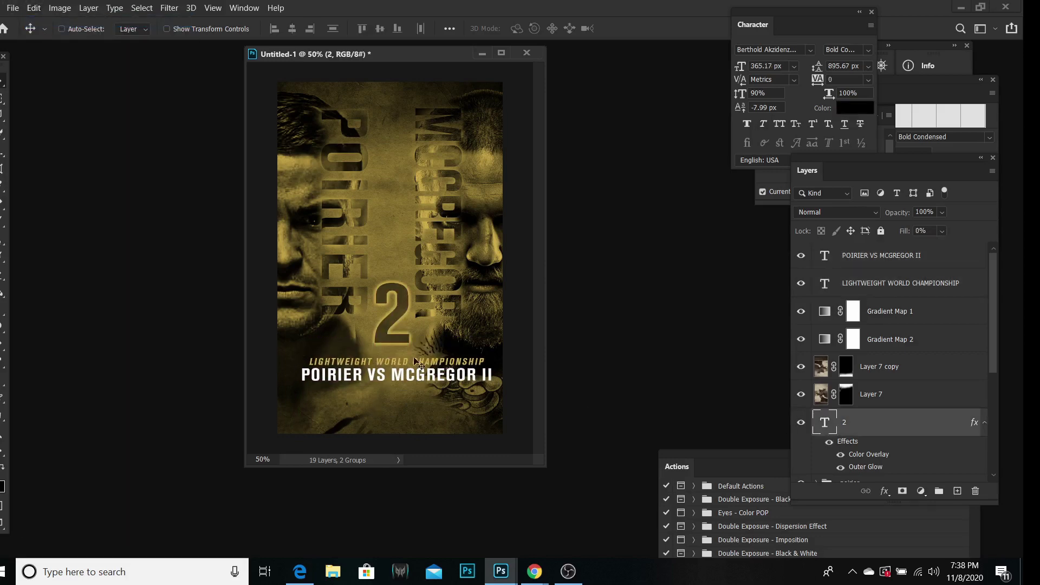
{"action": "left_click_drag", "start_coordinate": [390, 363], "coordinate": [389, 279]}
{"action": "left_click", "coordinate": [801, 422]}
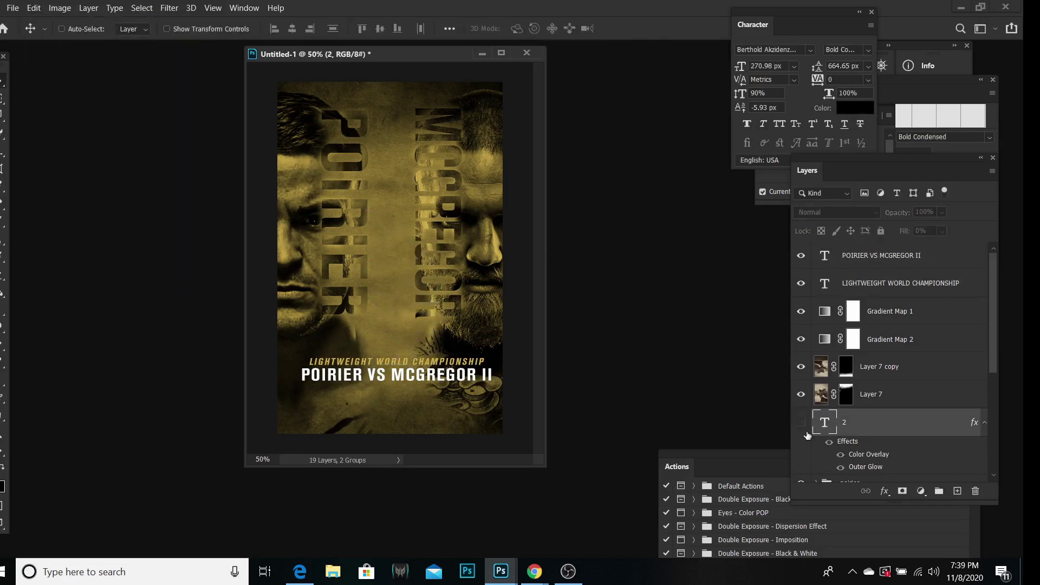
{"action": "left_click", "coordinate": [802, 422]}
Add a mask to the '2' and wear parts away with grunge brush strokes.
{"action": "left_click", "coordinate": [902, 491]}
{"action": "key", "text": "b"}
{"action": "left_click", "coordinate": [81, 29]}
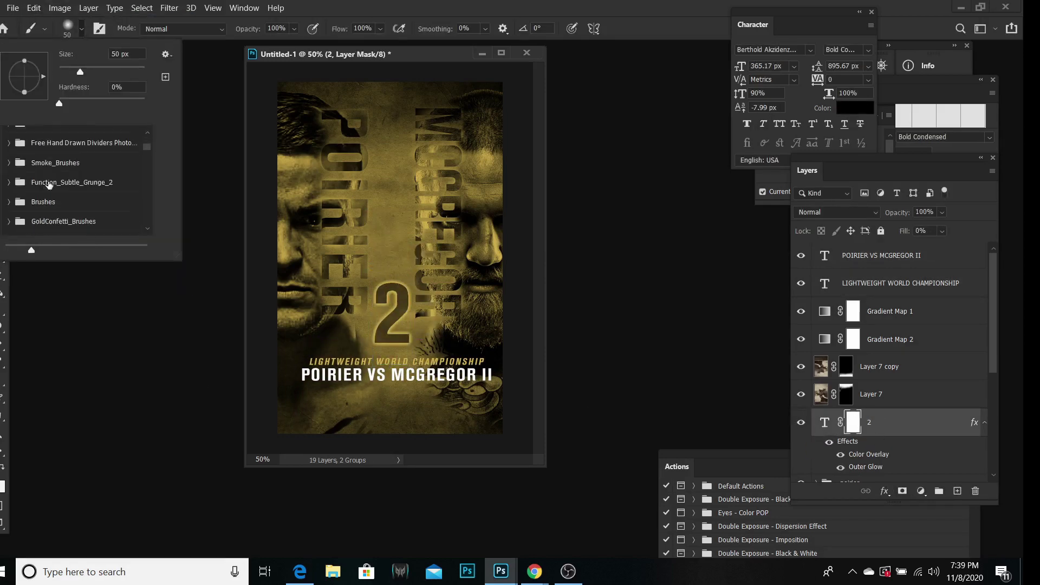
{"action": "left_click", "coordinate": [60, 208]}
{"action": "key", "text": "Return"}
{"action": "left_click", "coordinate": [81, 28]}
{"action": "scroll", "coordinate": [59, 195], "scroll_direction": "down", "scroll_amount": 3}
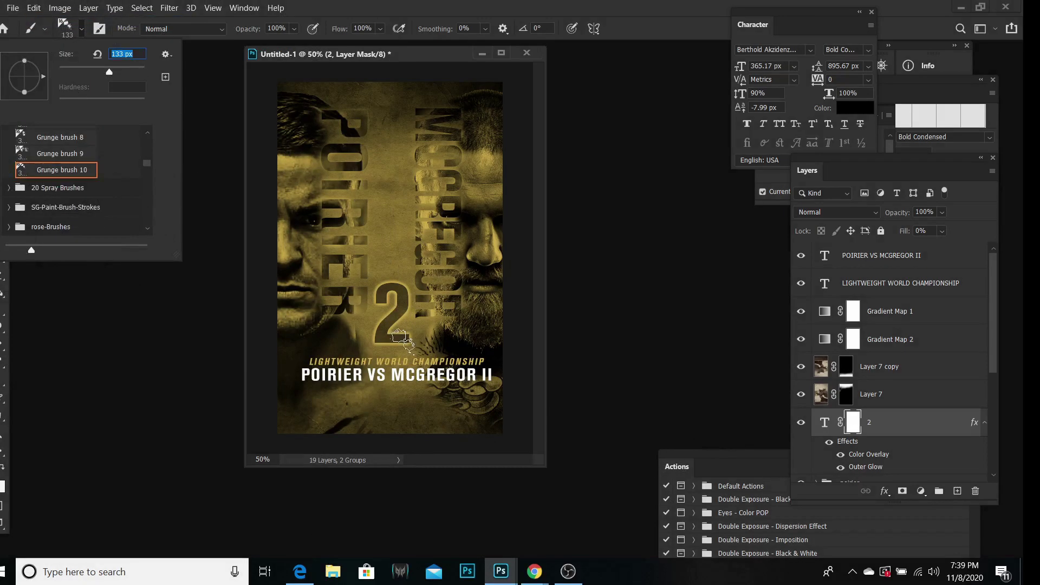
{"action": "left_click_drag", "start_coordinate": [399, 337], "coordinate": [399, 307]}
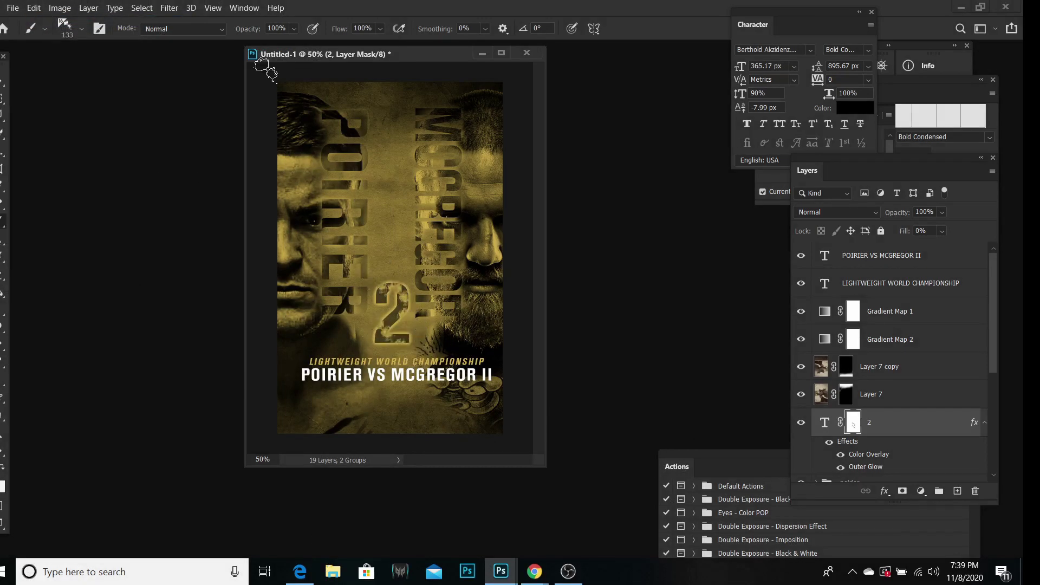
Choose a different brush from the Revenge Brushes folder.
{"action": "left_click", "coordinate": [58, 37]}
{"action": "scroll", "coordinate": [18, 199], "scroll_direction": "up", "scroll_amount": 5}
{"action": "scroll", "coordinate": [18, 199], "scroll_direction": "up", "scroll_amount": 5}
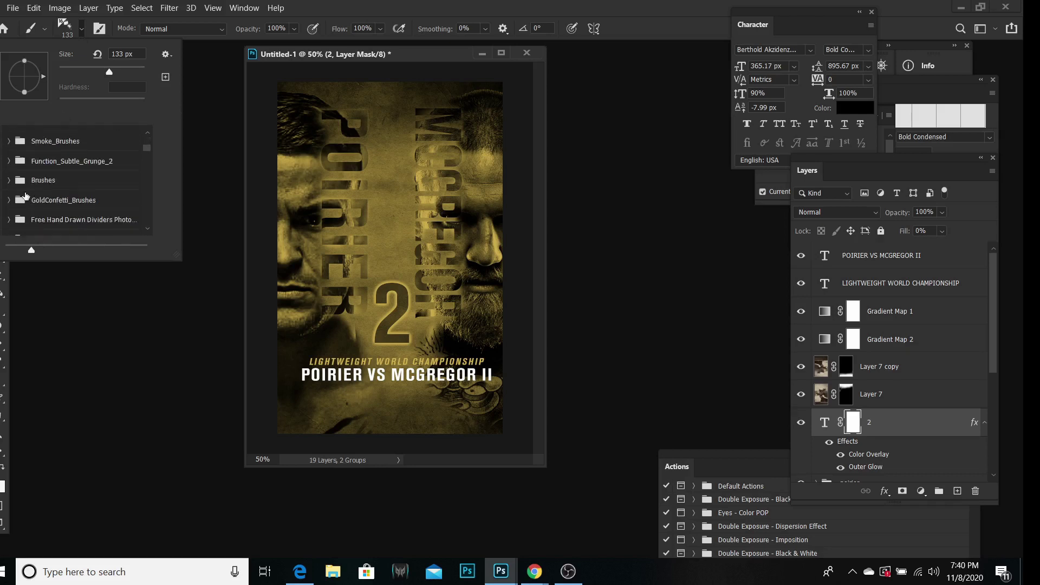
{"action": "left_click", "coordinate": [18, 199]}
{"action": "double_click", "coordinate": [54, 221]}
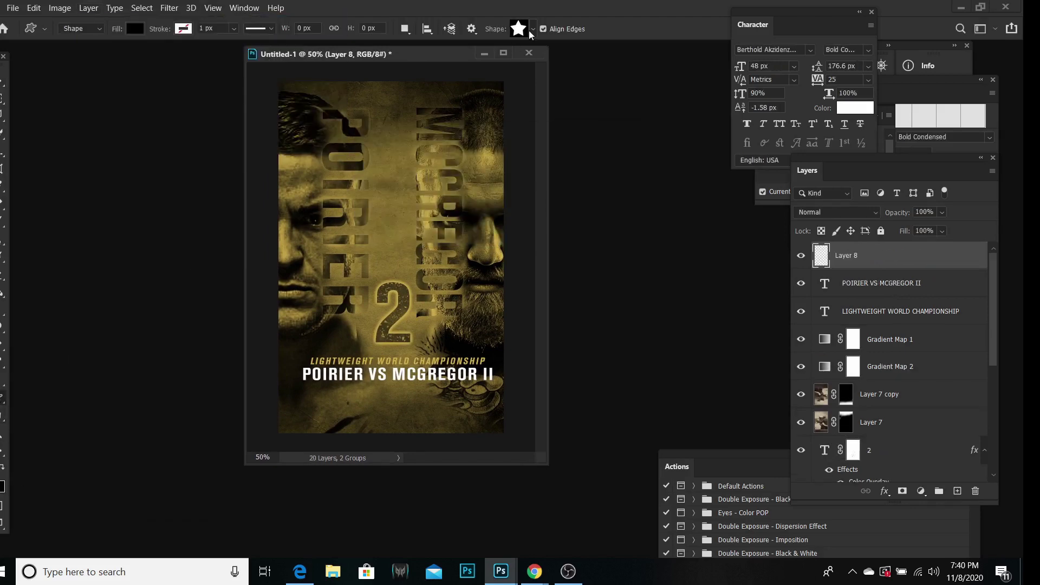
Draw a tall black rectangle down the poster centre.
{"action": "left_click", "coordinate": [530, 34]}
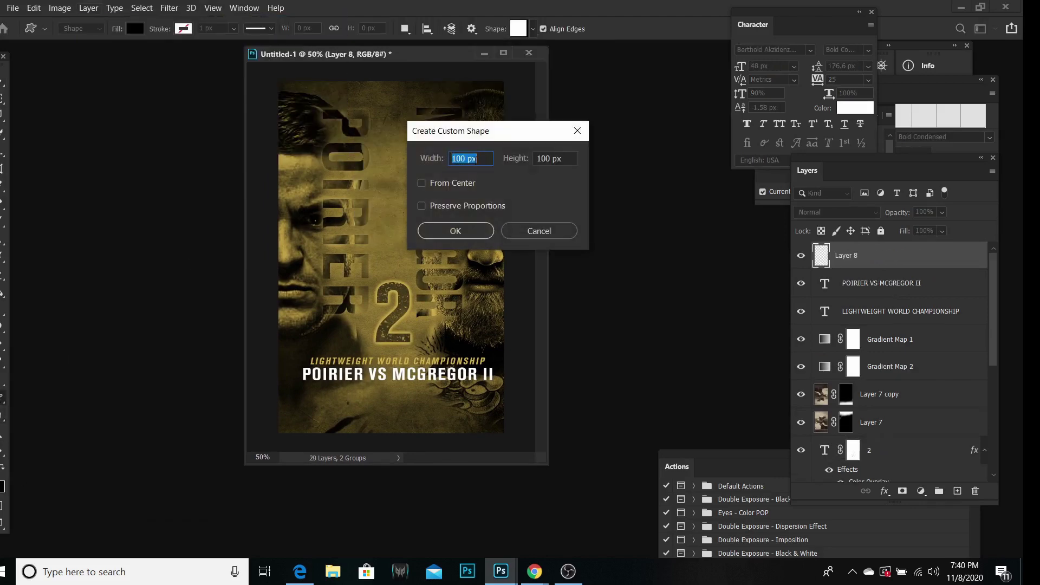
{"action": "left_click_drag", "start_coordinate": [367, 70], "coordinate": [426, 447]}
{"action": "right_click", "coordinate": [848, 255]}
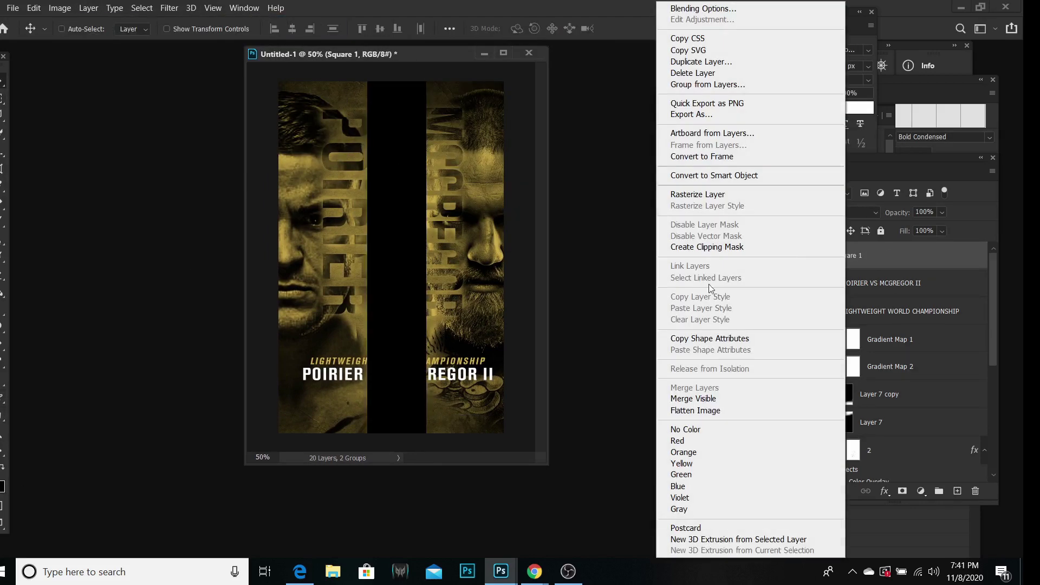
{"action": "key", "text": "Escape"}
Delete the middle of the black strip, leaving top and bottom blocks.
{"action": "key", "text": "m"}
{"action": "key", "text": "4"}
{"action": "key", "text": "2"}
{"action": "left_click_drag", "start_coordinate": [451, 395], "coordinate": [448, 402]}
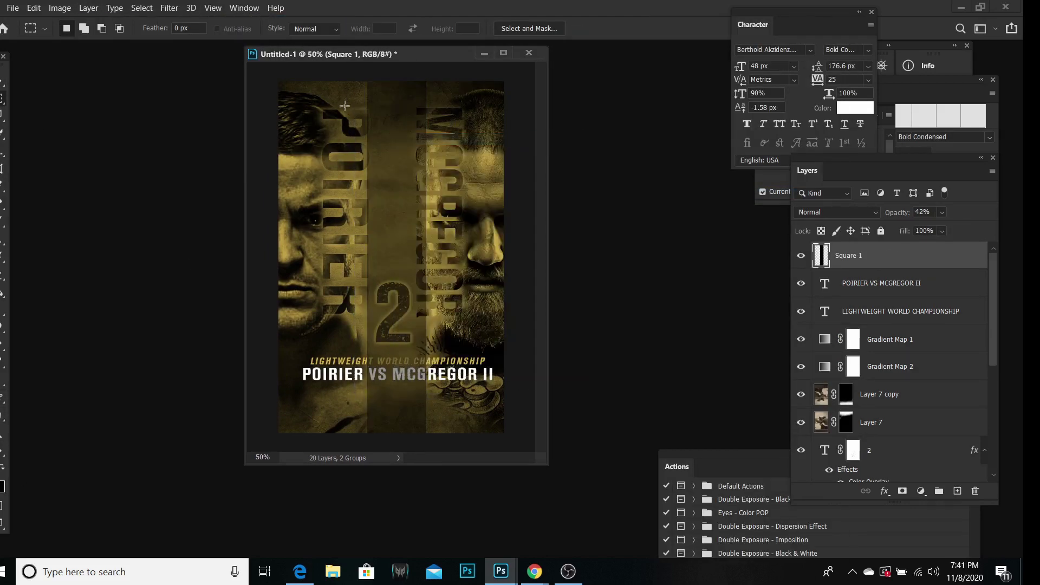
{"action": "key", "text": "Delete"}
{"action": "key", "text": "0"}
{"action": "key", "text": "ctrl+d"}
{"action": "key", "text": "v"}
Shift the fighters' vertical name groups downward.
{"action": "scroll", "coordinate": [888, 352], "scroll_direction": "down", "scroll_amount": 4}
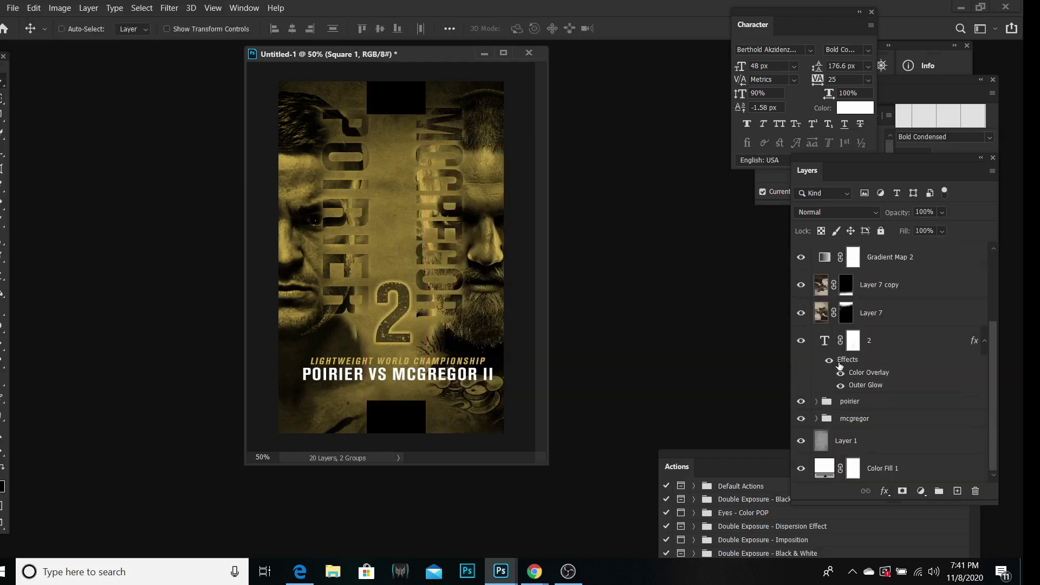
{"action": "left_click", "coordinate": [855, 418]}
{"action": "key", "text": "shift+Down"}
{"action": "key", "text": "shift+Down"}
{"action": "key", "text": "shift+Down"}
{"action": "key", "text": "shift+Down"}
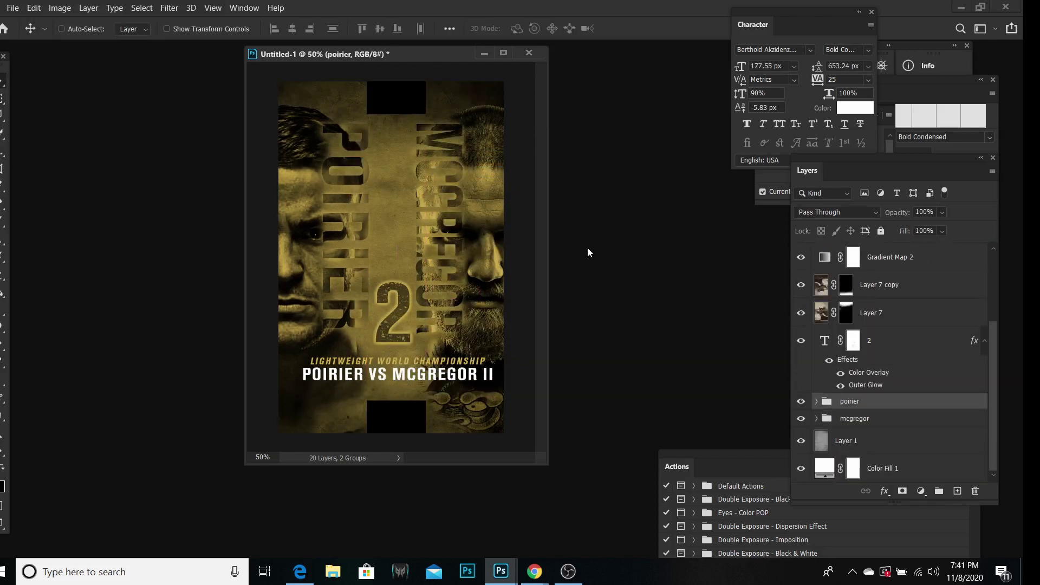
Start a capitalised UFC text line in the top black block.
{"action": "key", "text": "t"}
{"action": "left_click", "coordinate": [395, 100]}
{"action": "key", "text": "Caps_Lock"}
Commit the UFC title text and recolour it gold.
{"action": "type", "text": "UFC"}
{"action": "key", "text": "ctrl+Return"}
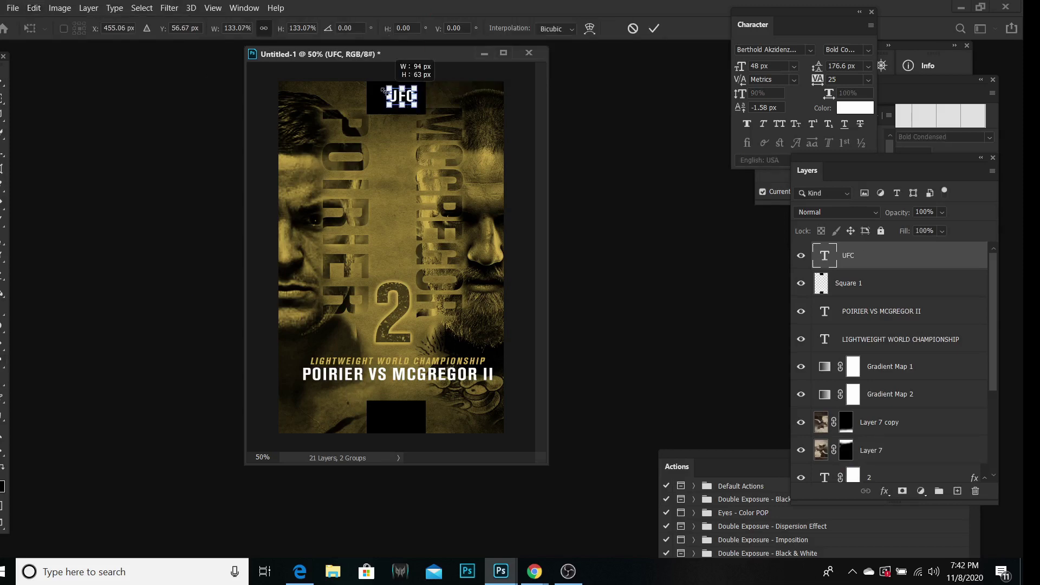
{"action": "key", "text": "v"}
{"action": "left_click", "coordinate": [855, 108]}
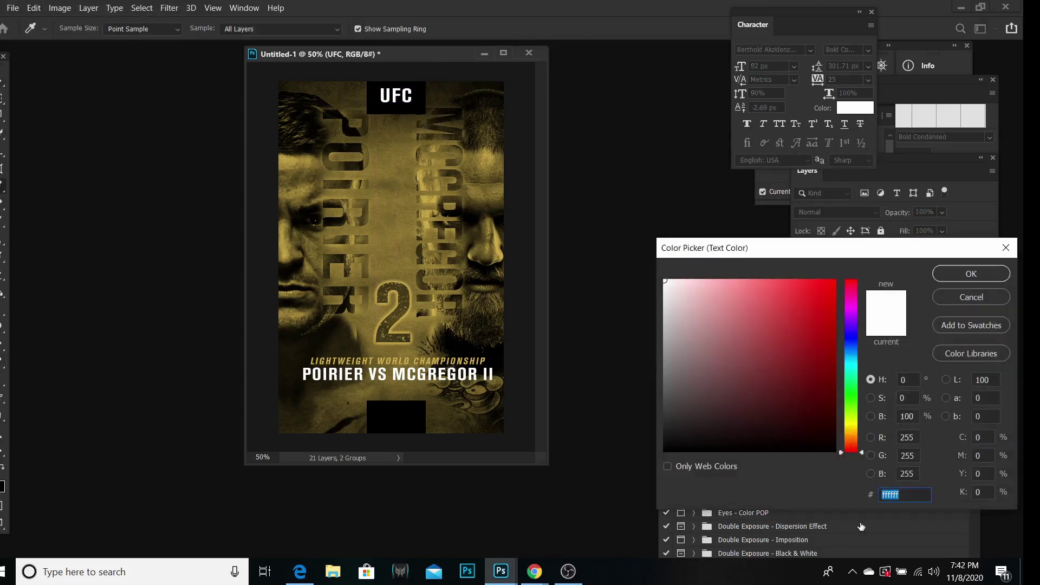
{"action": "left_click", "coordinate": [850, 341]}
{"action": "left_click", "coordinate": [325, 244]}
{"action": "left_click", "coordinate": [968, 284]}
{"action": "key", "text": "z"}
{"action": "left_click", "coordinate": [392, 80]}
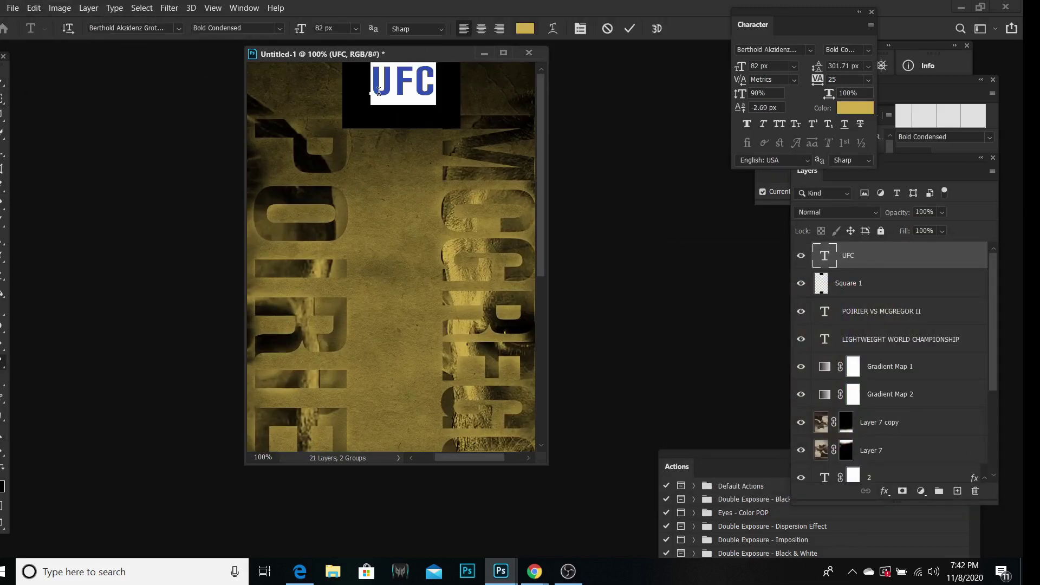
Add an enlarged '257' text line under UFC, then zoom out to the whole poster.
{"action": "key", "text": "t"}
{"action": "left_click", "coordinate": [385, 122]}
{"action": "type", "text": "257"}
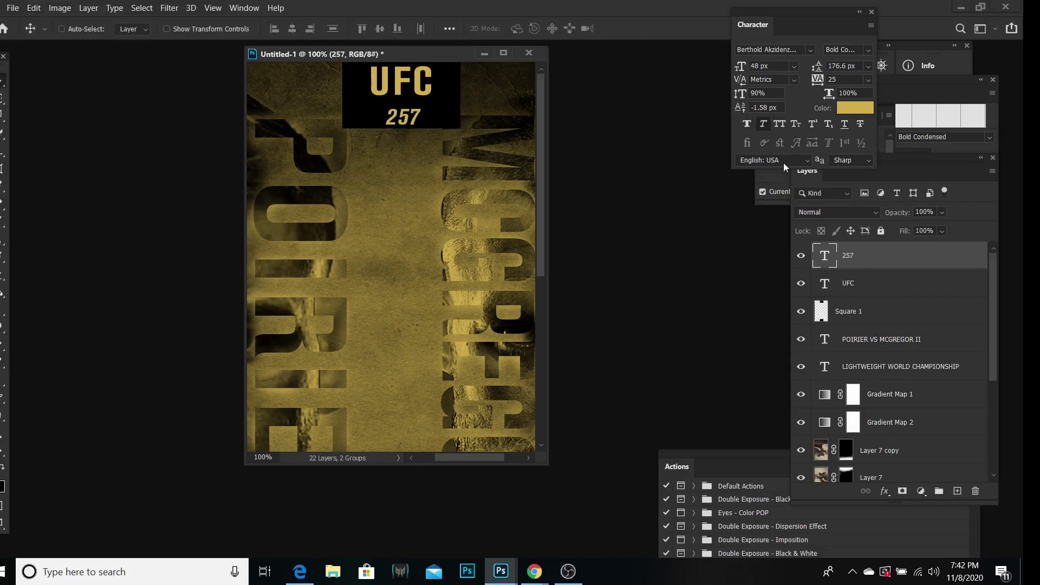
{"action": "left_click_drag", "start_coordinate": [415, 108], "coordinate": [427, 99]}
{"action": "key", "text": "ctrl+Return"}
{"action": "key", "text": "z"}
{"action": "left_click", "coordinate": [86, 33]}
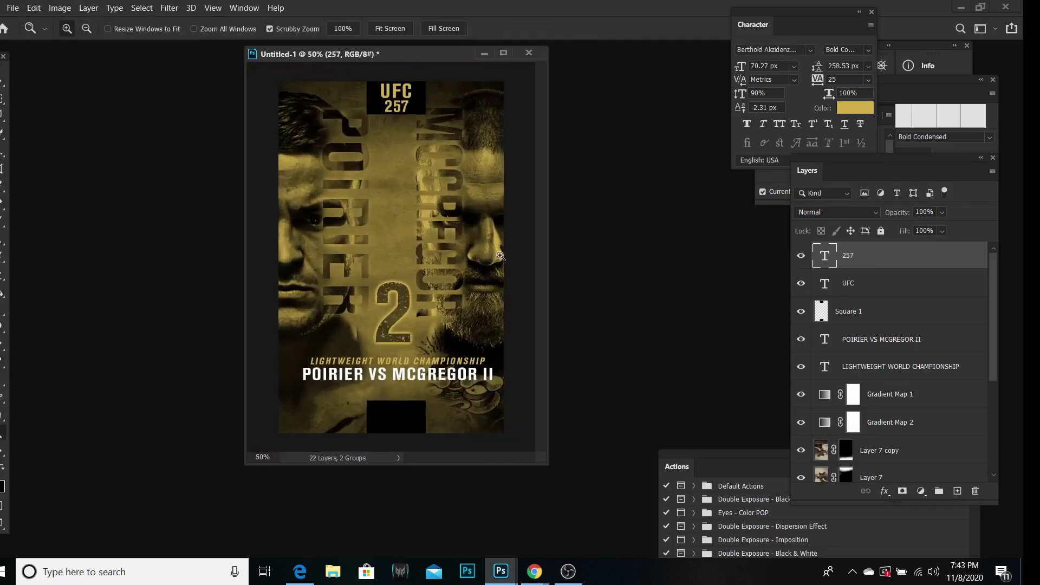
Type 'JAN 23' in the bottom black box and zoom in on it.
{"action": "left_click", "coordinate": [7, 373]}
{"action": "left_click", "coordinate": [396, 417]}
{"action": "key", "text": "Caps_Lock"}
{"action": "type", "text": "JAN 23"}
{"action": "key", "text": "ctrl+Return"}
{"action": "key", "text": "v"}
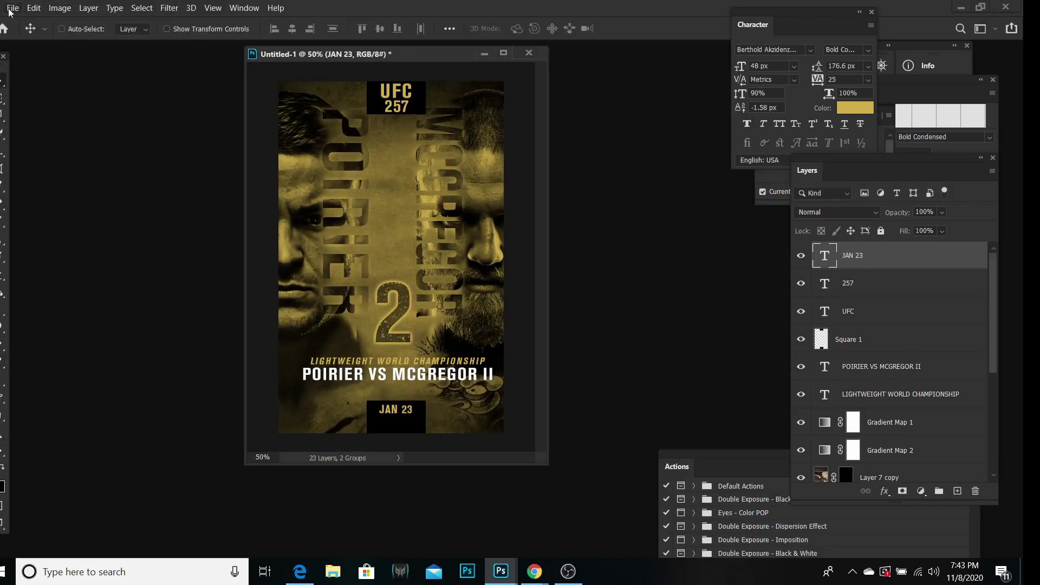
{"action": "key", "text": "z"}
{"action": "left_click", "coordinate": [396, 410]}
{"action": "left_click_drag", "start_coordinate": [548, 464], "coordinate": [616, 520]}
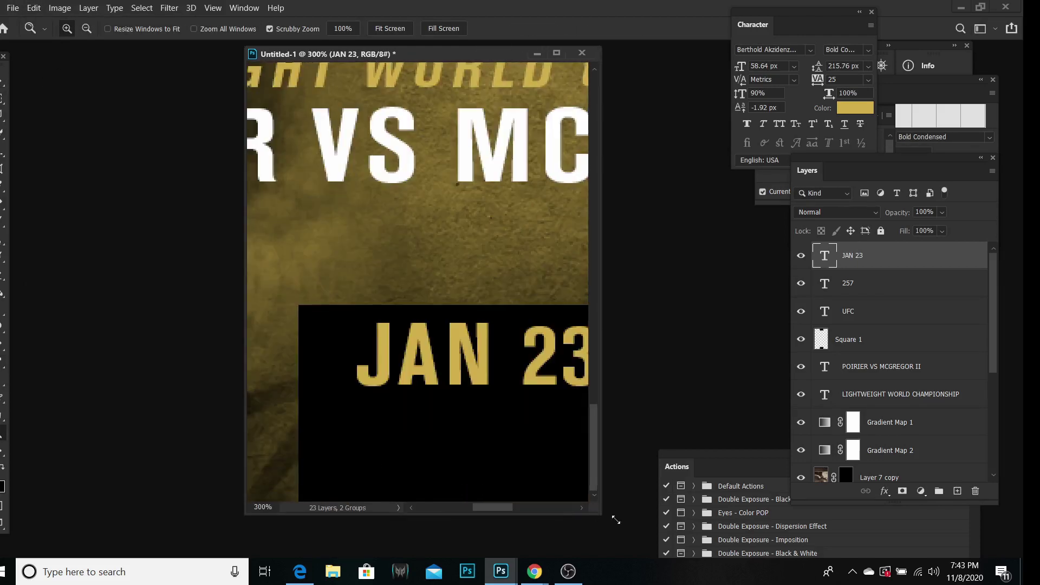
Add 'SATURDAY' below JAN 23, enlarge JAN 23 to about 125% and shift it left.
{"action": "left_click", "coordinate": [357, 453]}
{"action": "type", "text": "SATURDAY"}
{"action": "left_click", "coordinate": [852, 283]}
{"action": "left_click", "coordinate": [33, 7]}
{"action": "left_click", "coordinate": [43, 281]}
{"action": "left_click_drag", "start_coordinate": [648, 429], "coordinate": [647, 429]}
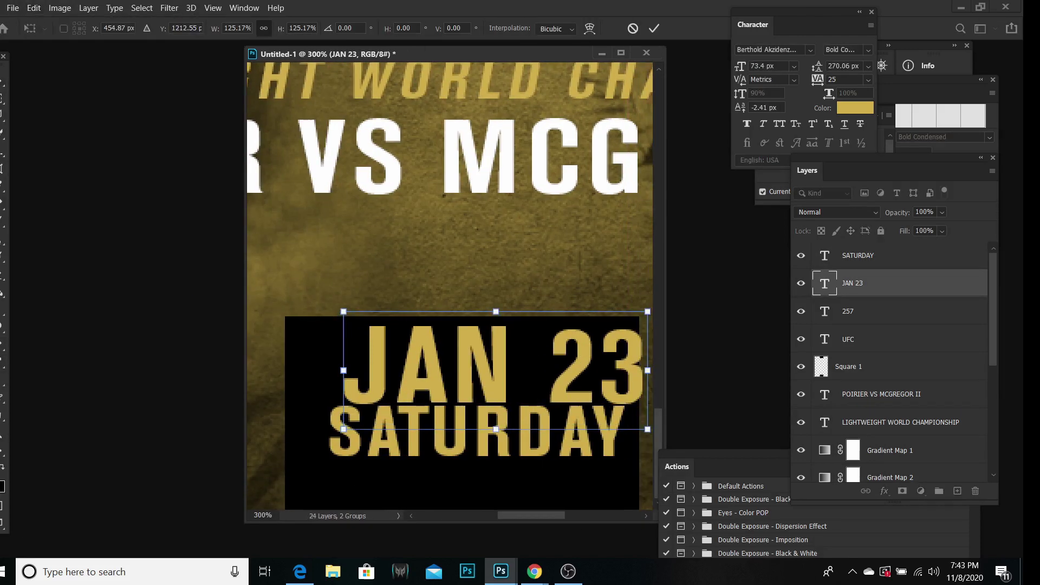
{"action": "key", "text": "Return"}
{"action": "left_click_drag", "start_coordinate": [429, 389], "coordinate": [409, 389]}
Stretch SATURDAY to JAN 23's width and fit both inside the bottom box.
{"action": "left_click", "coordinate": [858, 255], "text": "ctrl"}
{"action": "left_click_drag", "start_coordinate": [624, 457], "coordinate": [616, 475]}
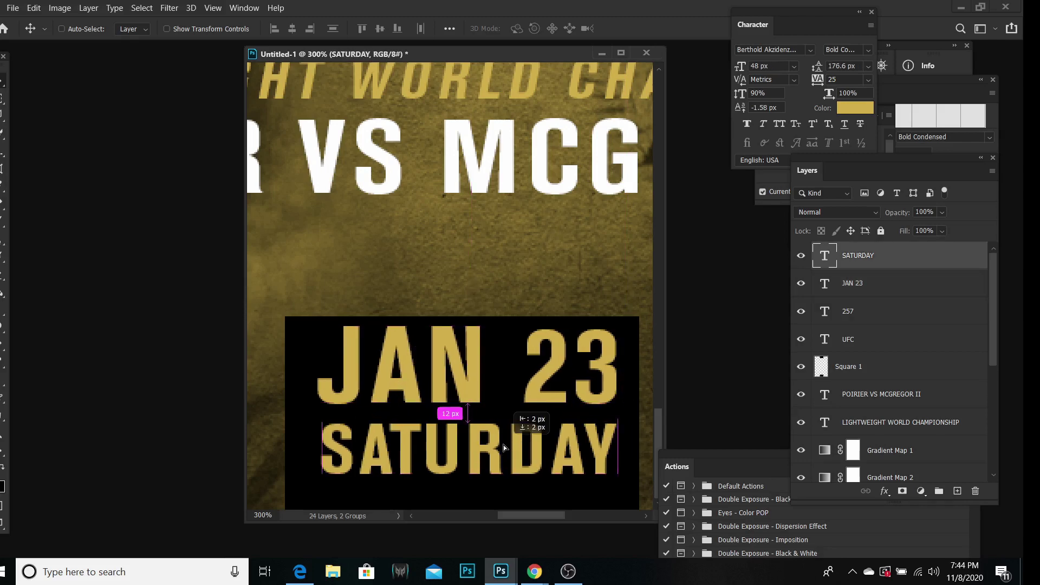
{"action": "key", "text": "Return"}
{"action": "key", "text": "z"}
{"action": "key", "text": "ctrl+minus"}
{"action": "key", "text": "ctrl+minus"}
{"action": "key", "text": "ctrl+minus"}
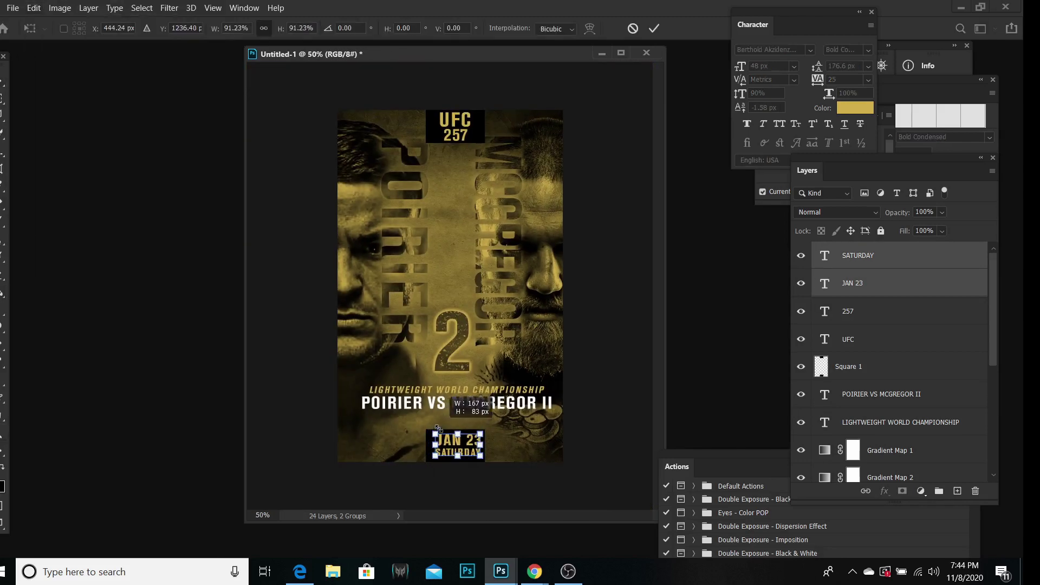
{"action": "key", "text": "v"}
{"action": "left_click", "coordinate": [858, 366]}
{"action": "left_click", "coordinate": [881, 394]}
Retype VS between the names as lowercase 'vs' with letter spacing 0.
{"action": "double_click", "coordinate": [441, 414]}
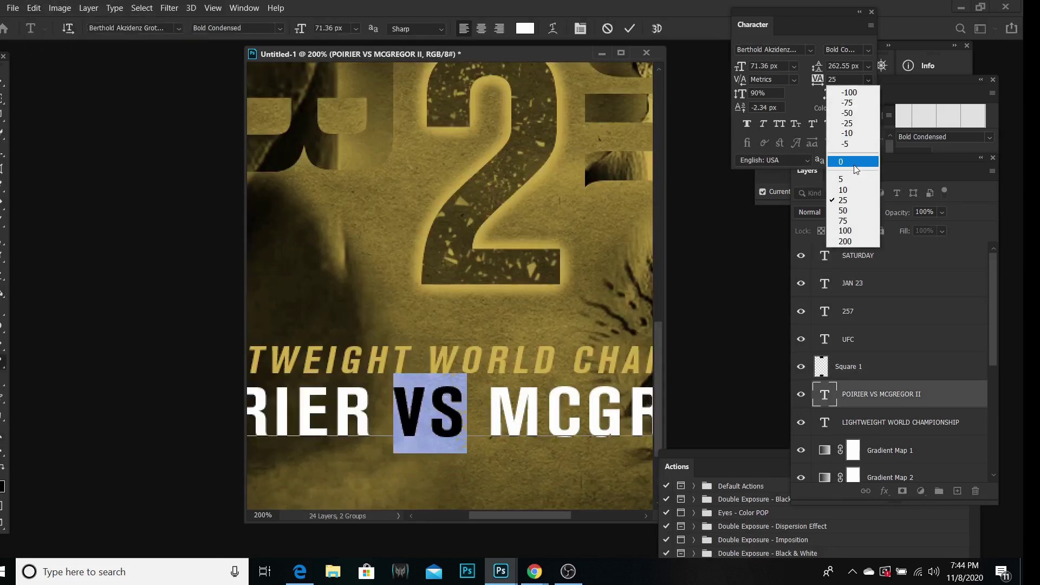
{"action": "type", "text": "vs"}
{"action": "left_click", "coordinate": [763, 123]}
{"action": "key", "text": "ctrl+0"}
On a new layer, fill a thin strip under the vs with gold.
{"action": "key", "text": "ctrl+shift+alt+n"}
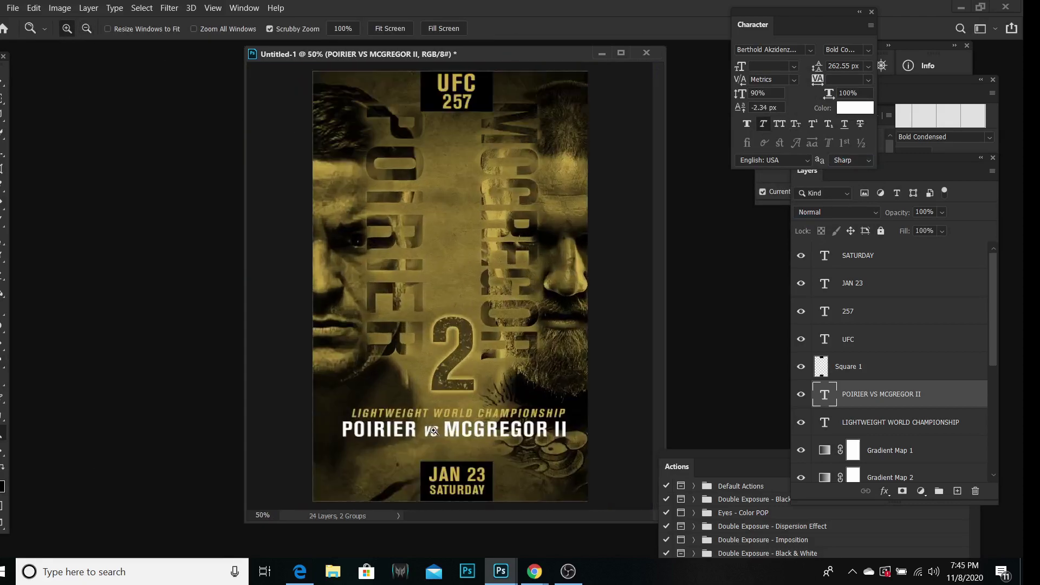
{"action": "left_click_drag", "start_coordinate": [412, 411], "coordinate": [488, 411]}
{"action": "key", "text": "m"}
{"action": "left_click_drag", "start_coordinate": [375, 408], "coordinate": [483, 415]}
{"action": "key", "text": "i"}
{"action": "left_click", "coordinate": [440, 206]}
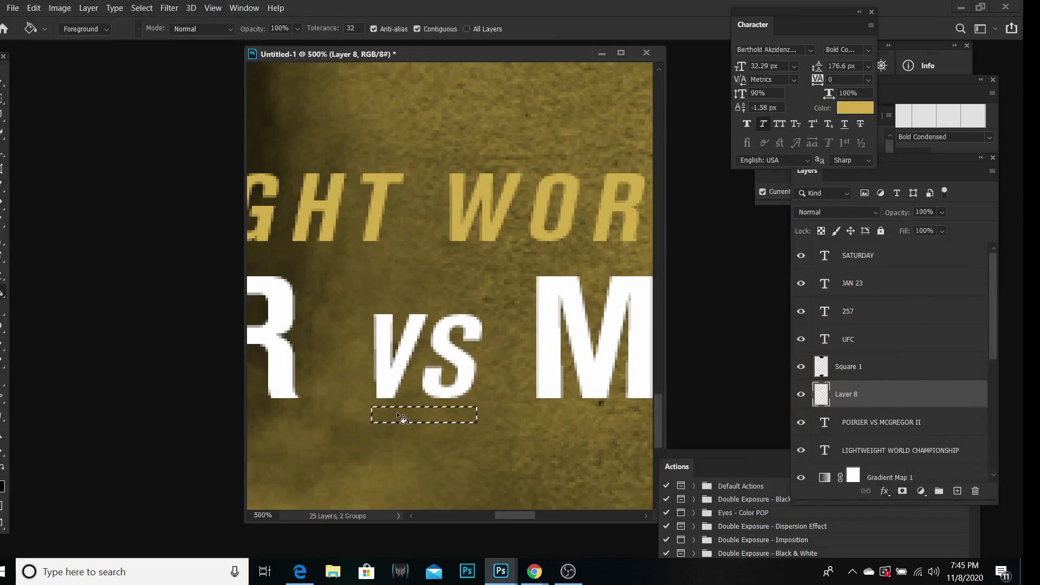
{"action": "key", "text": "alt+BackSpace"}
Hide the UFC and 257 text layers and clear the top black box.
{"action": "key", "text": "z"}
{"action": "key", "text": "ctrl+0"}
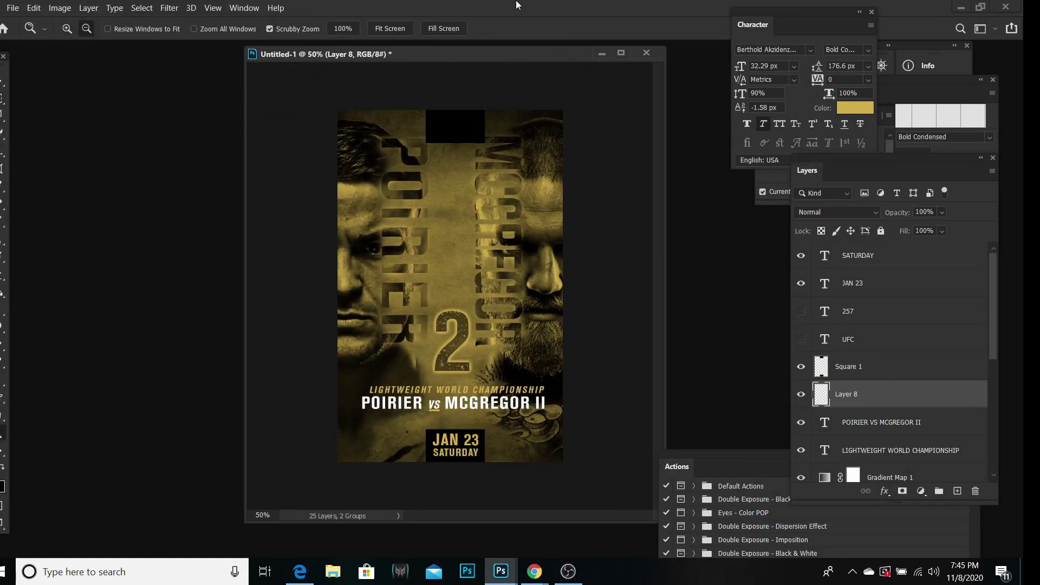
{"action": "left_click", "coordinate": [800, 339]}
{"action": "left_click", "coordinate": [848, 366]}
{"action": "key", "text": "Delete"}
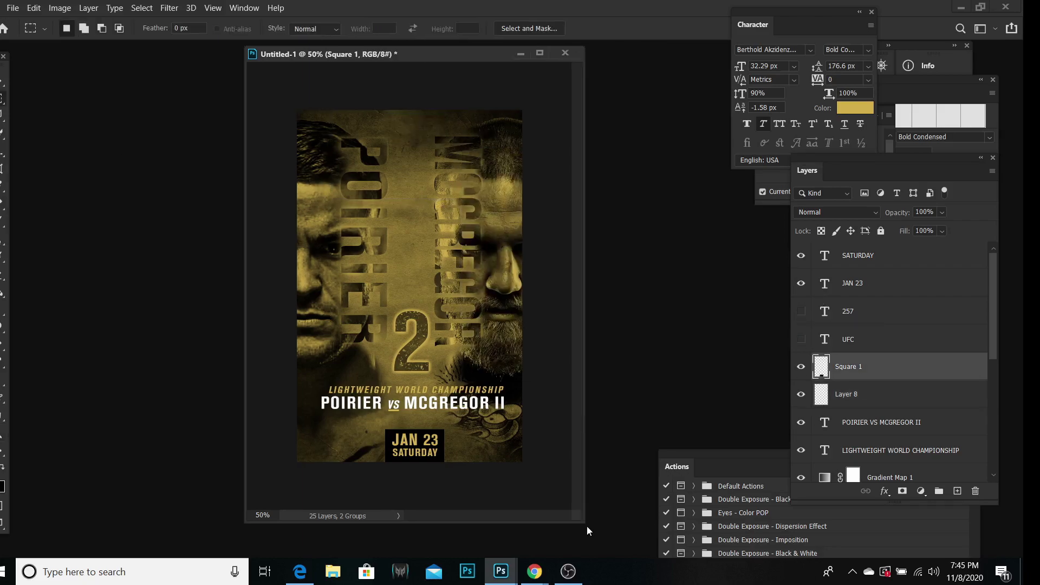
Stamp black grunge texture on a new layer above the black square and change its blend mode.
{"action": "scroll", "coordinate": [933, 369], "scroll_direction": "down", "scroll_amount": 2}
{"action": "left_click", "coordinate": [846, 310]}
{"action": "left_click", "coordinate": [899, 396]}
{"action": "key", "text": "ctrl+shift+alt+n"}
{"action": "key", "text": "b"}
{"action": "right_click", "coordinate": [243, 142]}
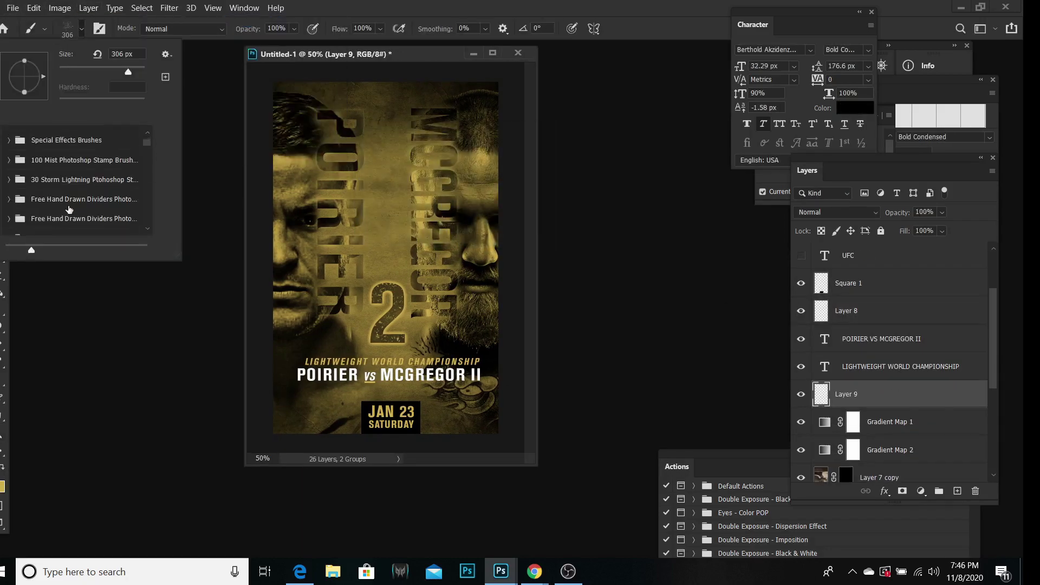
{"action": "scroll", "coordinate": [81, 163], "scroll_direction": "down", "scroll_amount": 2}
{"action": "key", "text": "Return"}
{"action": "left_click_drag", "start_coordinate": [244, 142], "coordinate": [99, 142]}
{"action": "left_click", "coordinate": [314, 254]}
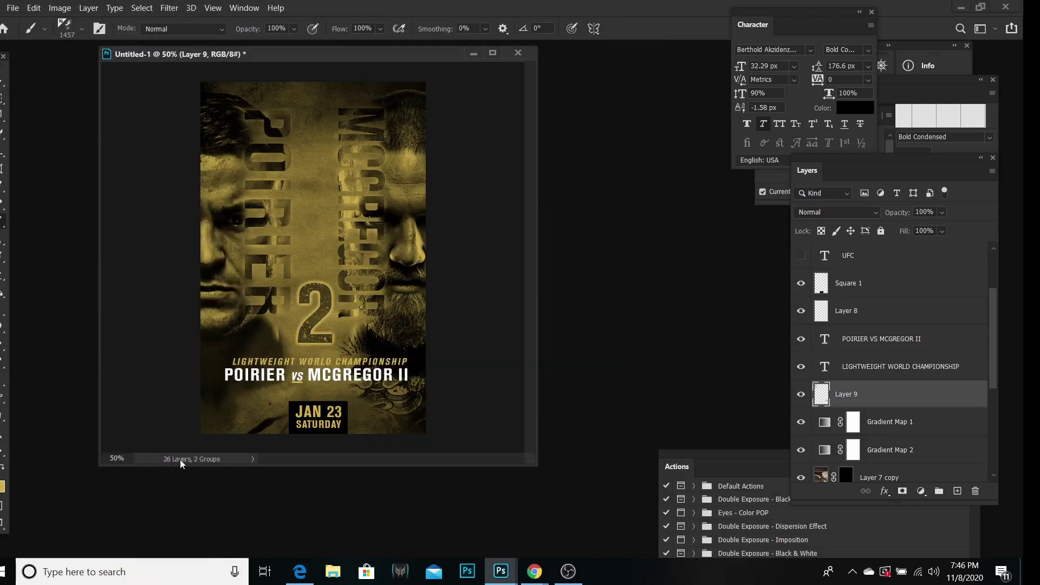
{"action": "left_click", "coordinate": [837, 212]}
Stamp white grunge texture on another new layer set to Soft Light.
{"action": "left_click", "coordinate": [820, 389]}
{"action": "key", "text": "ctrl+shift+alt+n"}
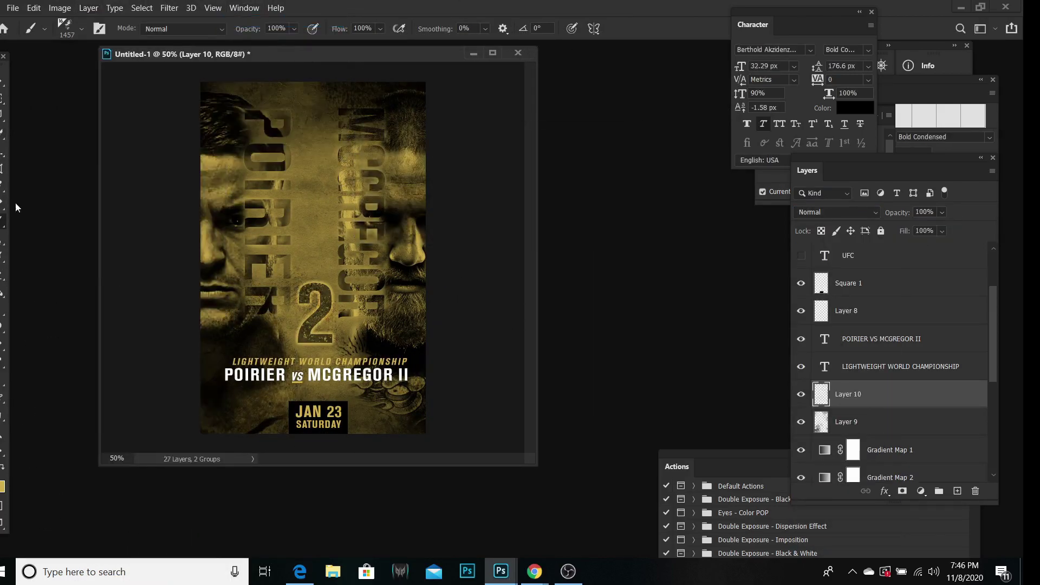
{"action": "right_click", "coordinate": [184, 71]}
{"action": "left_click", "coordinate": [60, 218]}
{"action": "left_click_drag", "start_coordinate": [325, 53], "coordinate": [390, 8]}
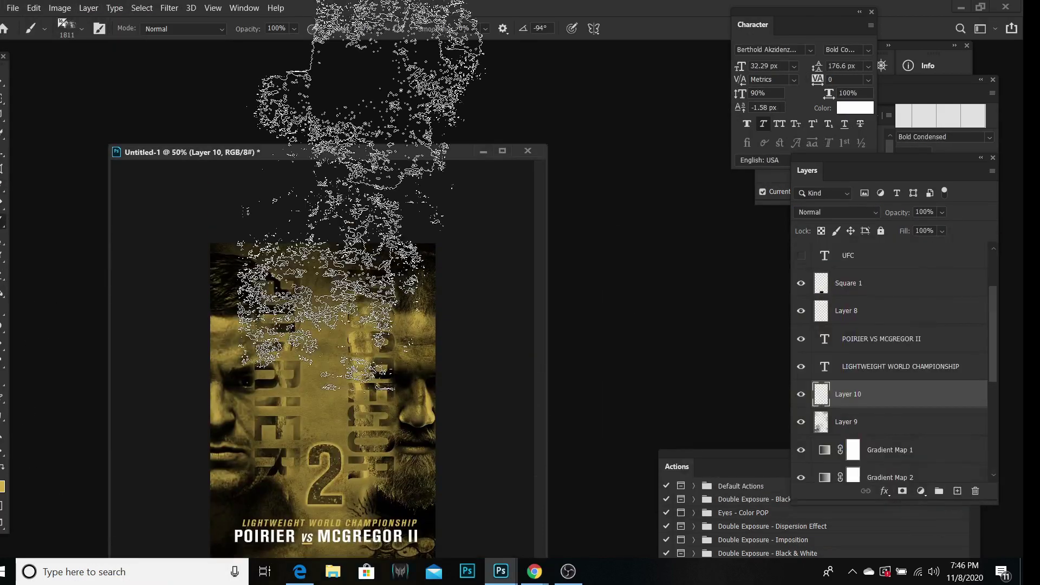
{"action": "left_click", "coordinate": [369, 190]}
{"action": "left_click_drag", "start_coordinate": [365, 144], "coordinate": [419, 8]}
{"action": "left_click", "coordinate": [837, 212]}
{"action": "left_click", "coordinate": [820, 389]}
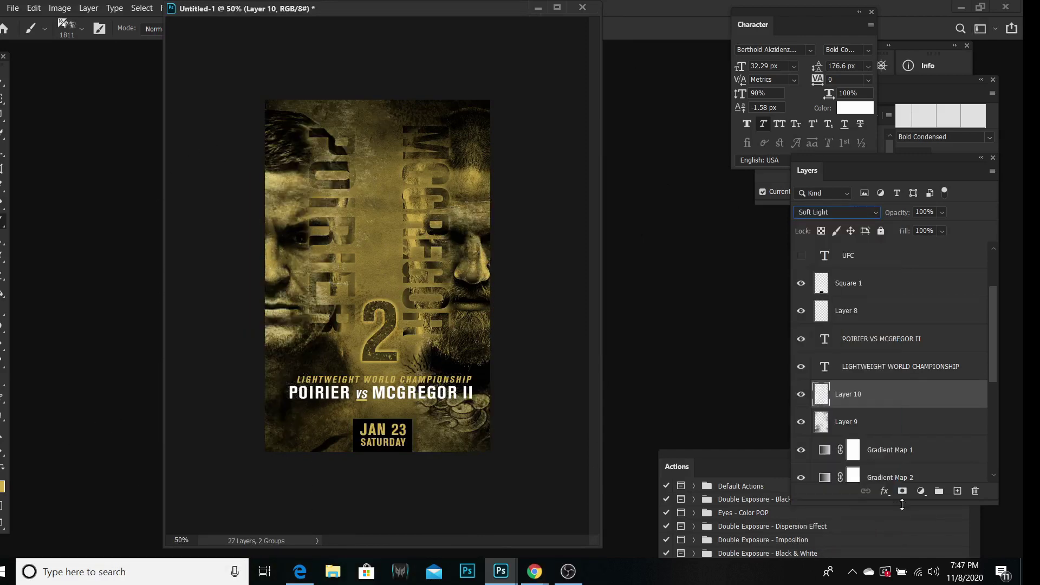
Mask the grunge layer and paint away texture from the centre with a 322 px soft round brush.
{"action": "left_click", "coordinate": [902, 491]}
{"action": "right_click", "coordinate": [184, 70]}
{"action": "scroll", "coordinate": [81, 179], "scroll_direction": "up", "scroll_amount": 10}
{"action": "left_click", "coordinate": [53, 170]}
{"action": "type", "text": "322"}
{"action": "key", "text": "Return"}
{"action": "left_click_drag", "start_coordinate": [303, 135], "coordinate": [325, 325]}
{"action": "left_click_drag", "start_coordinate": [461, 217], "coordinate": [411, 298]}
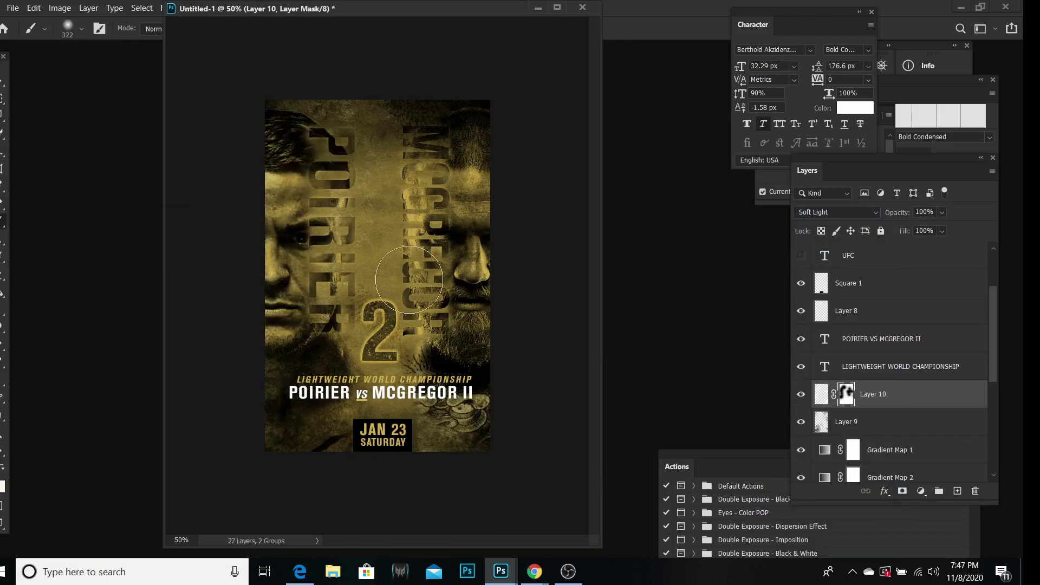
{"action": "left_click_drag", "start_coordinate": [255, 8], "coordinate": [325, 58]}
Add a mask to the poirier group and set the brush to 70 px.
{"action": "scroll", "coordinate": [888, 358], "scroll_direction": "down", "scroll_amount": 5}
{"action": "scroll", "coordinate": [889, 358], "scroll_direction": "down", "scroll_amount": 3}
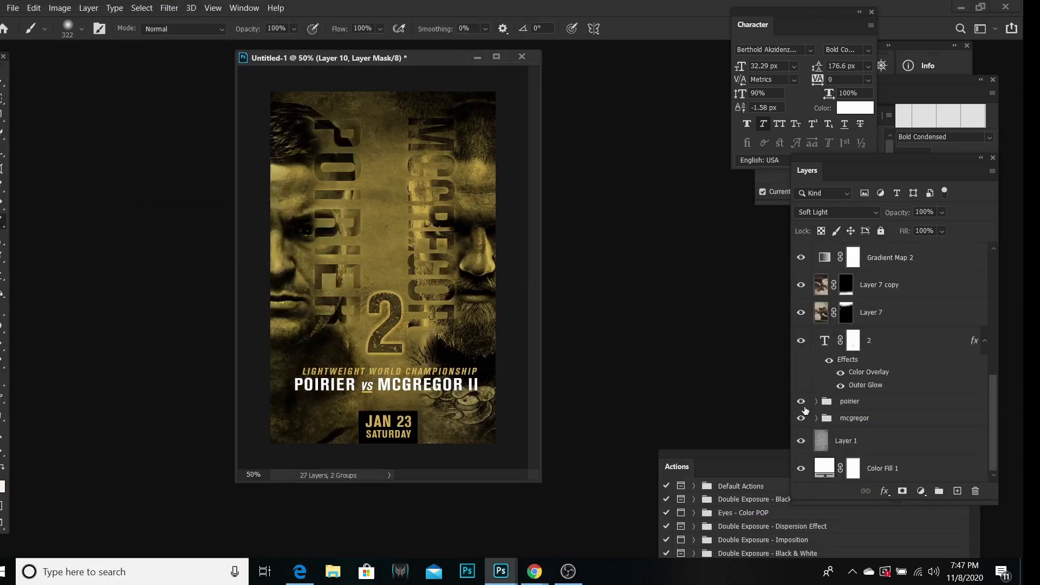
{"action": "left_click", "coordinate": [875, 406]}
{"action": "left_click", "coordinate": [902, 491]}
{"action": "right_click", "coordinate": [309, 90]}
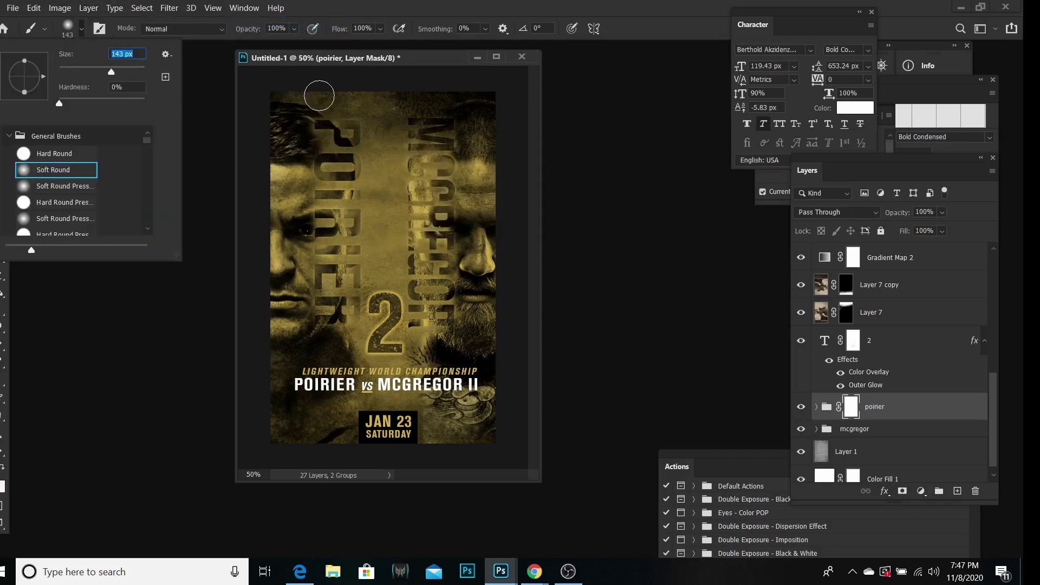
{"action": "left_click_drag", "start_coordinate": [98, 72], "coordinate": [89, 71]}
{"action": "key", "text": "Return"}
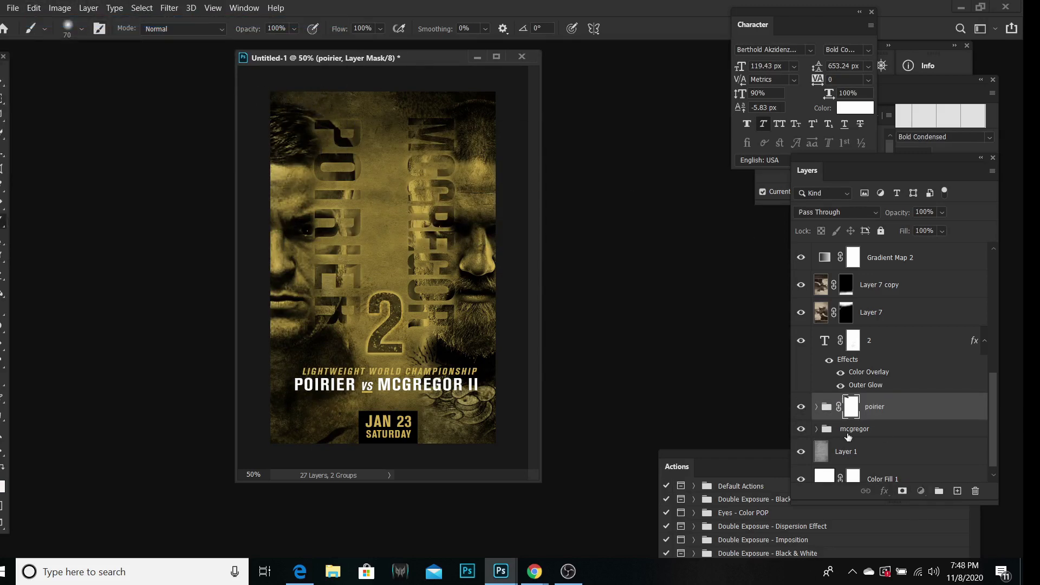
{"action": "left_click", "coordinate": [849, 436]}
{"action": "key", "text": "v"}
Paint away overlay texture near the top centre with a smaller soft brush, adjusting the fighter layers' masks.
{"action": "scroll", "coordinate": [855, 431], "scroll_direction": "up", "scroll_amount": 5}
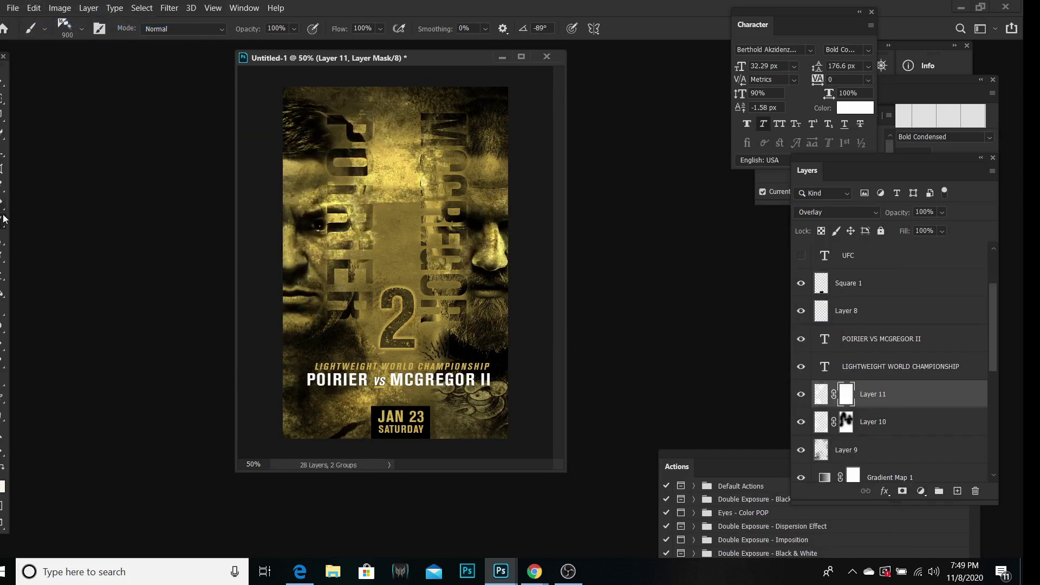
{"action": "left_click", "coordinate": [81, 29]}
{"action": "left_click_drag", "start_coordinate": [352, 227], "coordinate": [427, 188]}
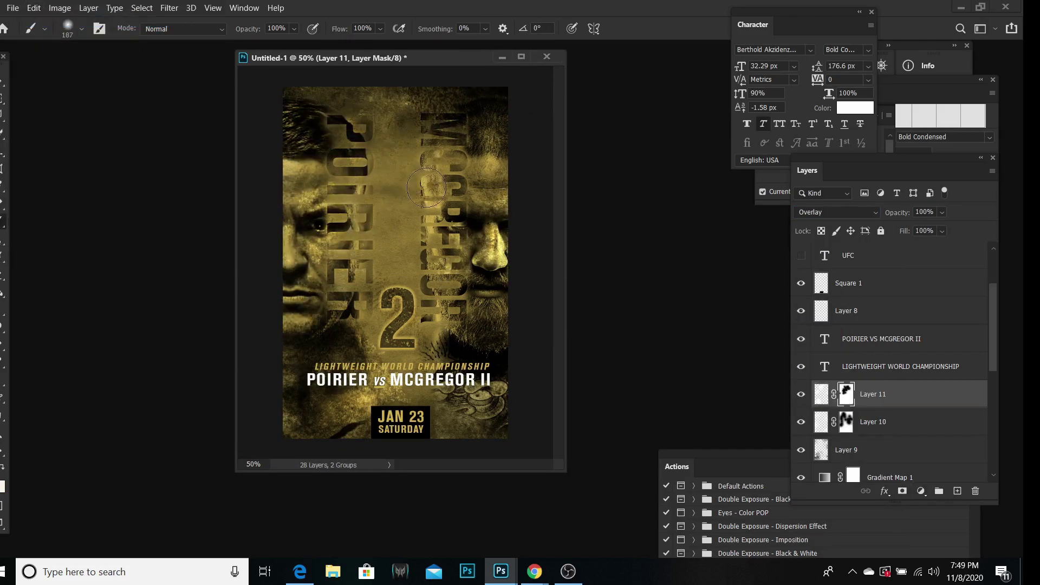
{"action": "scroll", "coordinate": [889, 352], "scroll_direction": "up", "scroll_amount": 5}
{"action": "left_click", "coordinate": [866, 384]}
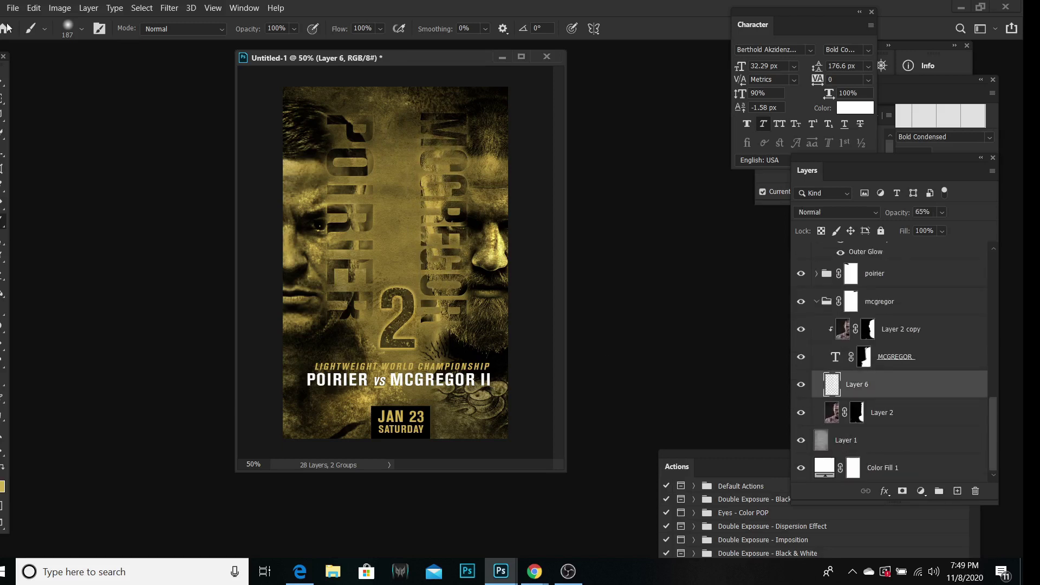
{"action": "left_click", "coordinate": [81, 29]}
{"action": "left_click_drag", "start_coordinate": [95, 67], "coordinate": [80, 71]}
{"action": "key", "text": "Return"}
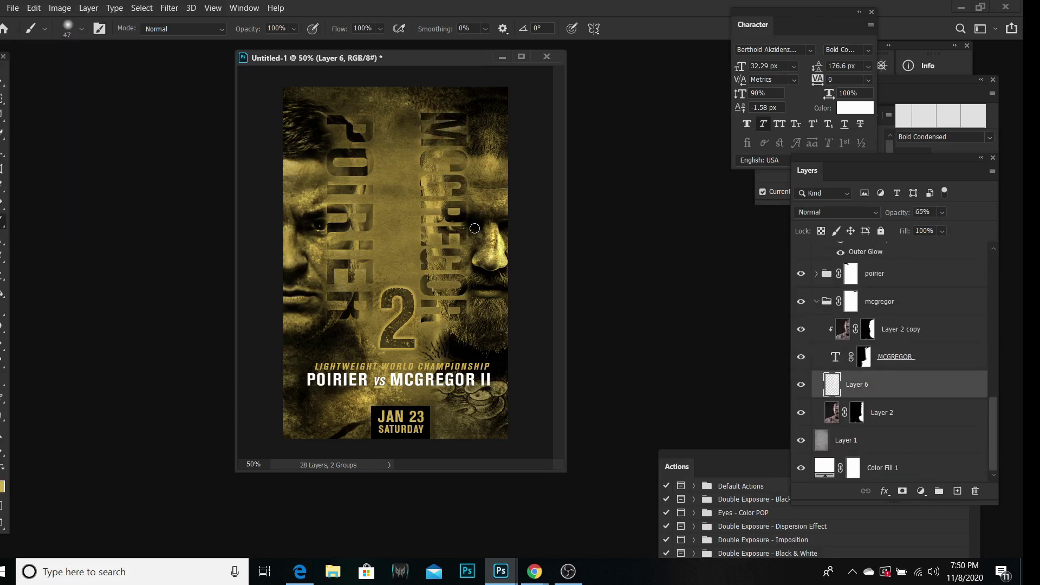
{"action": "left_click", "coordinate": [374, 133], "text": "ctrl"}
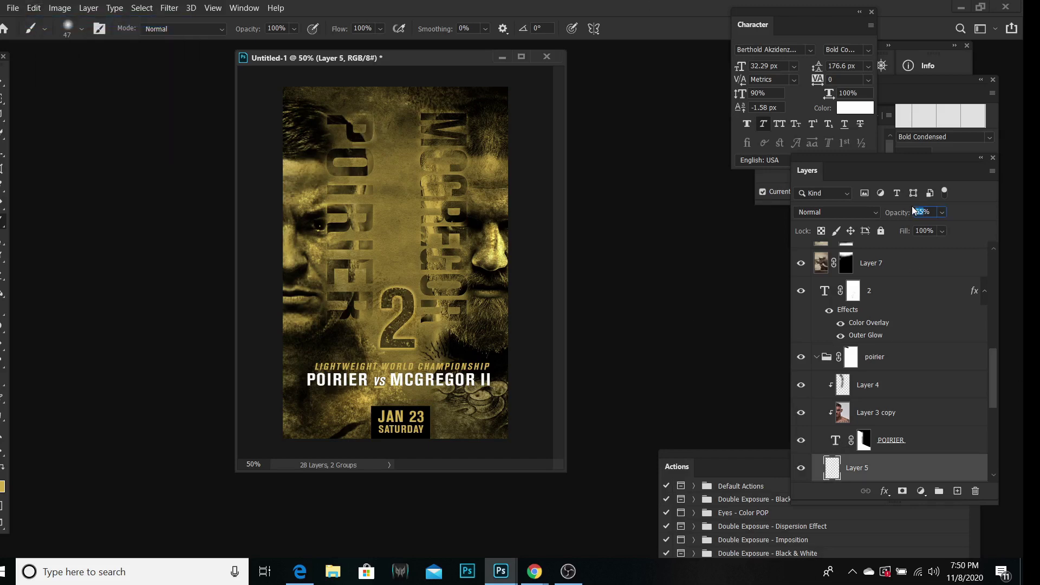
{"action": "scroll", "coordinate": [910, 325], "scroll_direction": "up", "scroll_amount": 3}
{"action": "left_click", "coordinate": [909, 332]}
Stamp a merged copy on top and raise Contrast and Highlights in Camera Raw.
{"action": "key", "text": "v"}
{"action": "scroll", "coordinate": [909, 316], "scroll_direction": "up", "scroll_amount": 3}
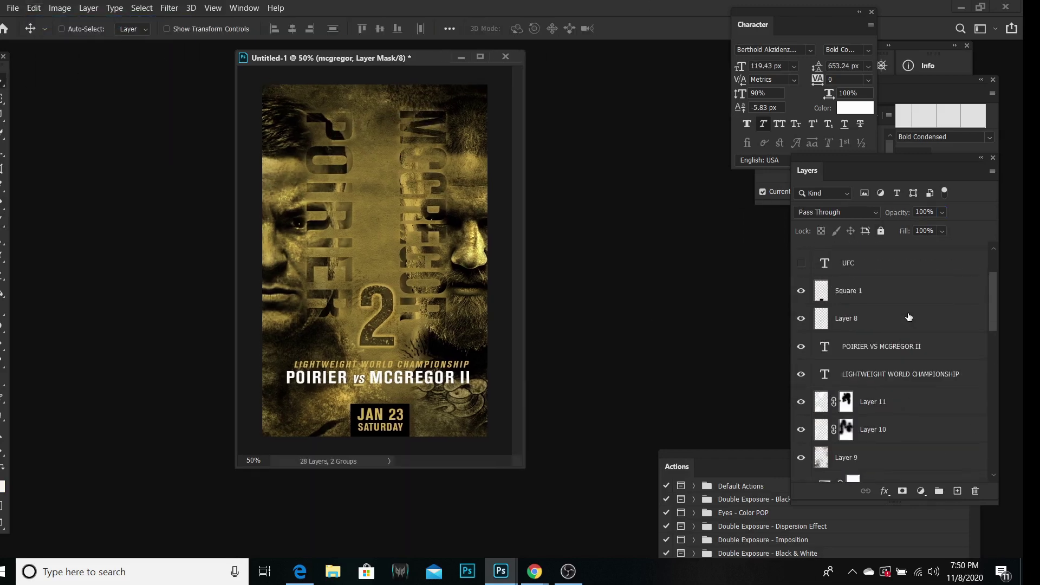
{"action": "scroll", "coordinate": [909, 317], "scroll_direction": "up", "scroll_amount": 3}
{"action": "left_click", "coordinate": [899, 263]}
{"action": "key", "text": "ctrl+alt+shift+e"}
{"action": "key", "text": "ctrl+shift+a"}
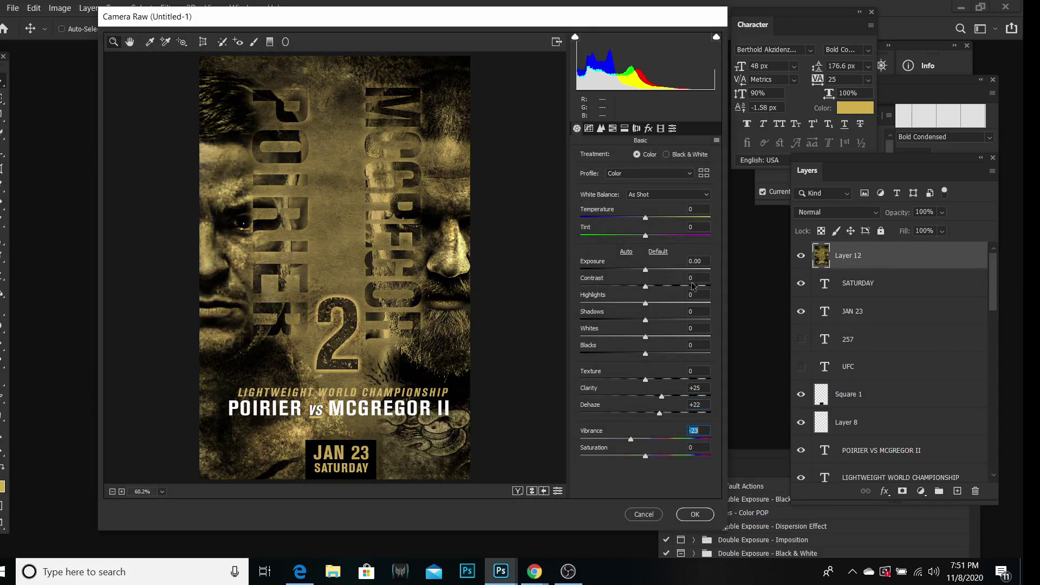
{"action": "left_click", "coordinate": [661, 286]}
{"action": "left_click", "coordinate": [657, 303]}
{"action": "left_click", "coordinate": [695, 514]}
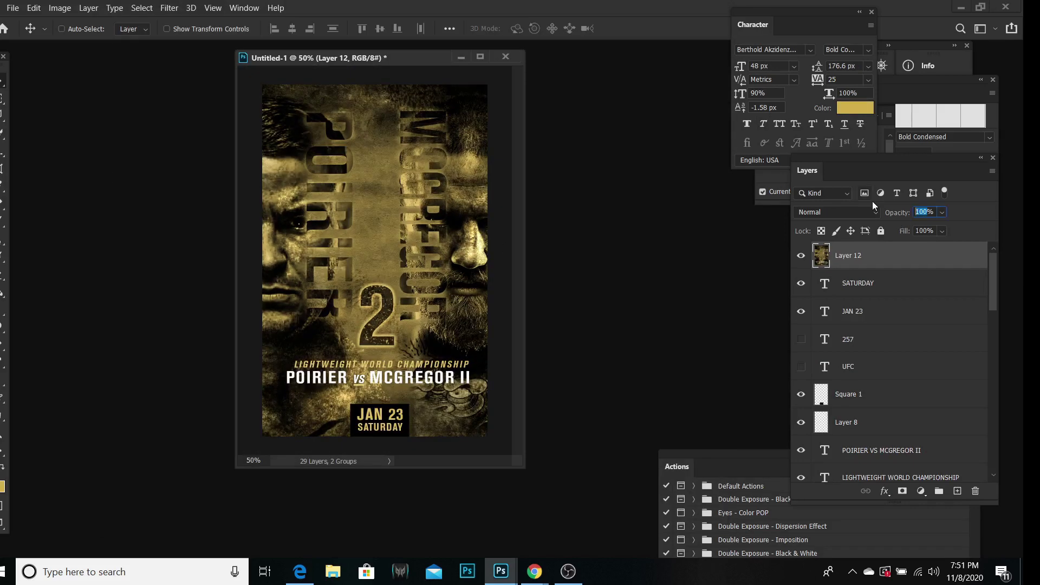
Set the merged layer's opacity to 30% and delete the earlier merged top layer.
{"action": "left_click", "coordinate": [922, 212]}
{"action": "type", "text": "30"}
{"action": "left_click_drag", "start_coordinate": [524, 466], "coordinate": [568, 503]}
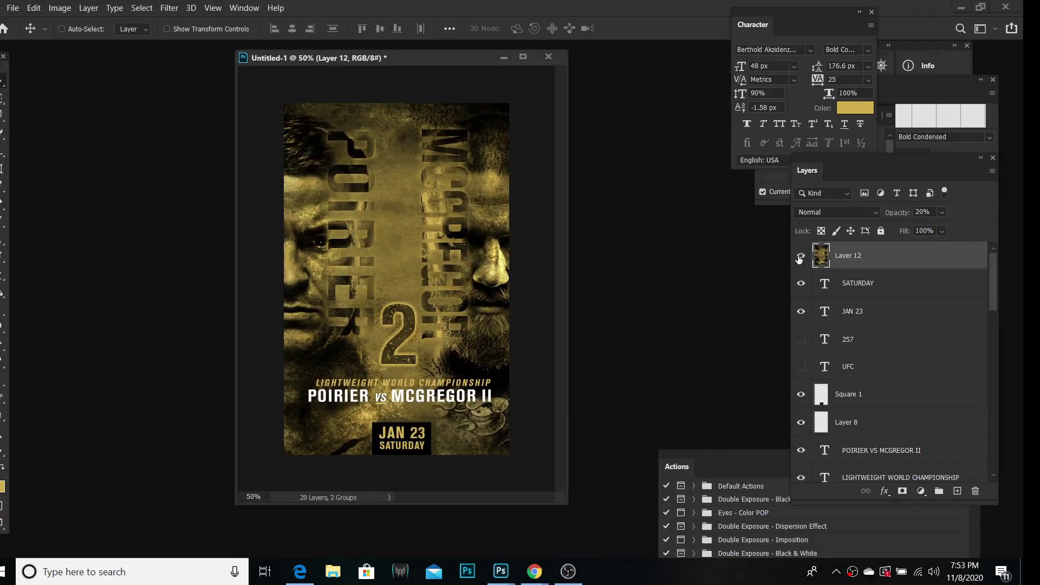
{"action": "key", "text": "Delete"}
{"action": "scroll", "coordinate": [922, 386], "scroll_direction": "down", "scroll_amount": 5}
Add 14.89% Gaussian monochromatic noise to Poirier's face photo layer (Layer 3).
{"action": "scroll", "coordinate": [923, 385], "scroll_direction": "down", "scroll_amount": 5}
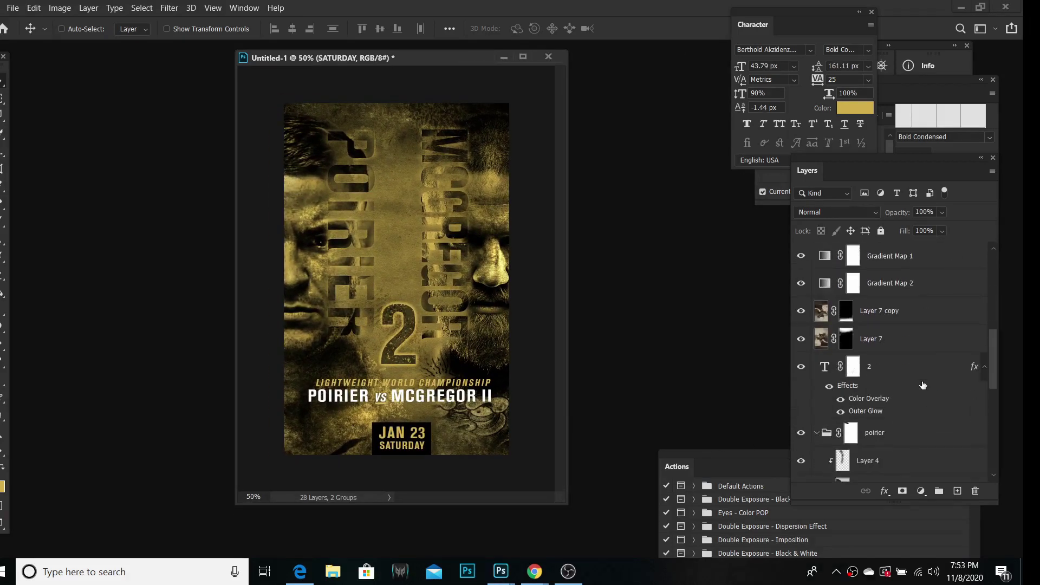
{"action": "scroll", "coordinate": [922, 385], "scroll_direction": "down", "scroll_amount": 2}
{"action": "scroll", "coordinate": [923, 385], "scroll_direction": "down", "scroll_amount": 3}
{"action": "scroll", "coordinate": [922, 386], "scroll_direction": "down", "scroll_amount": 2}
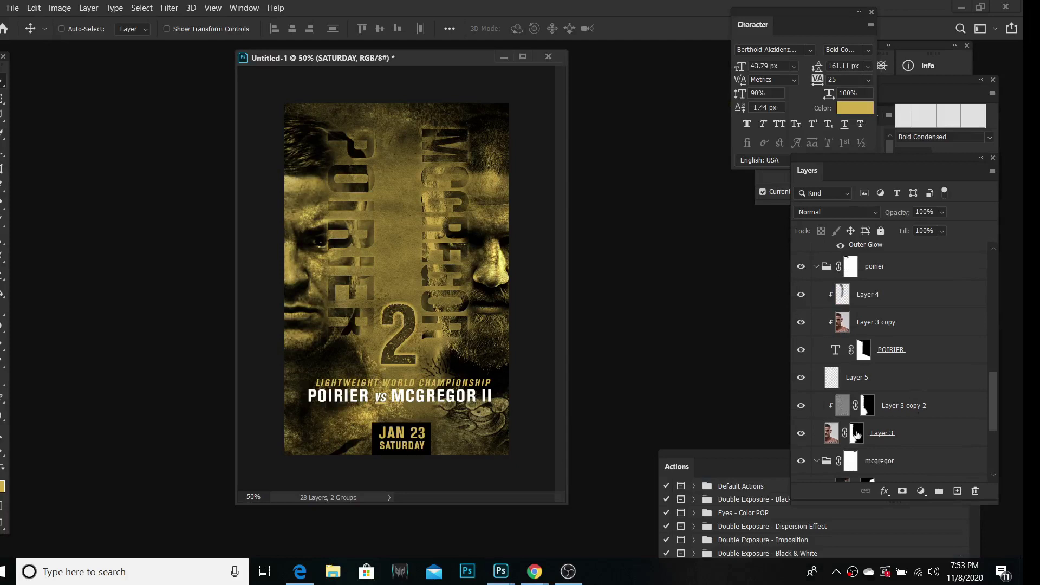
{"action": "scroll", "coordinate": [832, 438], "scroll_direction": "down", "scroll_amount": 1}
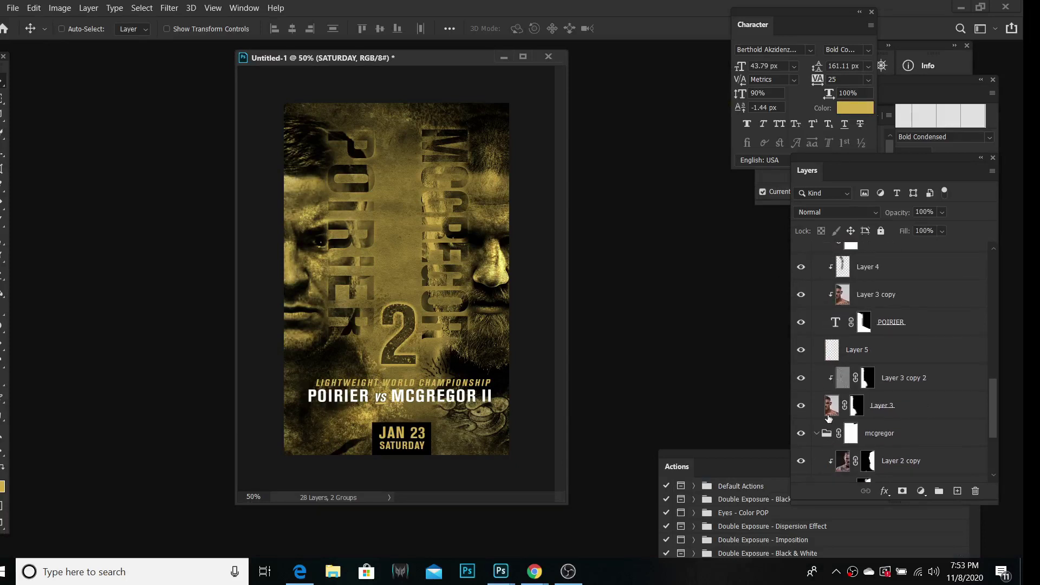
{"action": "left_click", "coordinate": [828, 414]}
{"action": "left_click", "coordinate": [169, 8]}
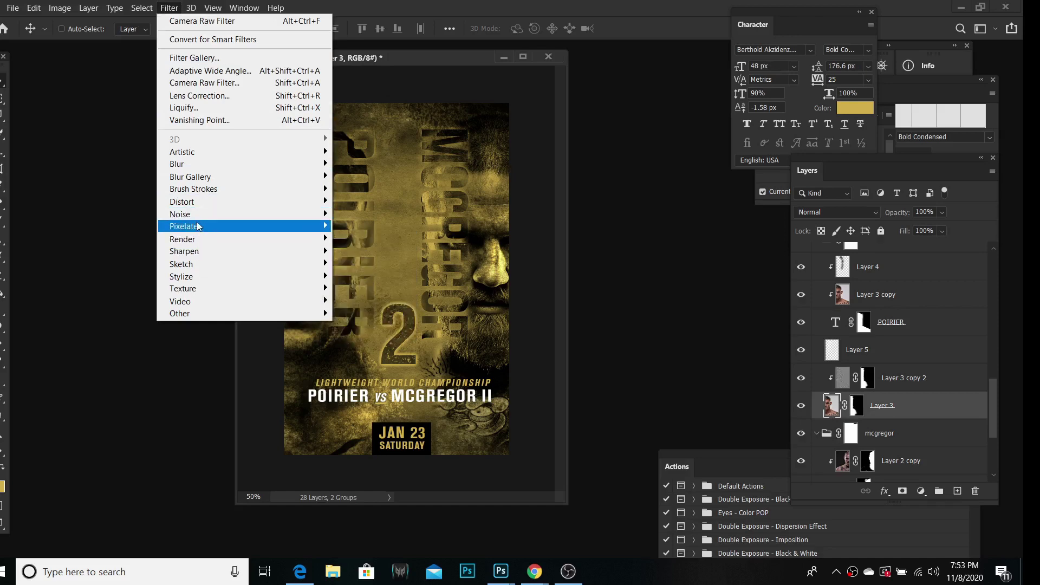
{"action": "mouse_move", "coordinate": [181, 214]}
{"action": "left_click", "coordinate": [350, 216]}
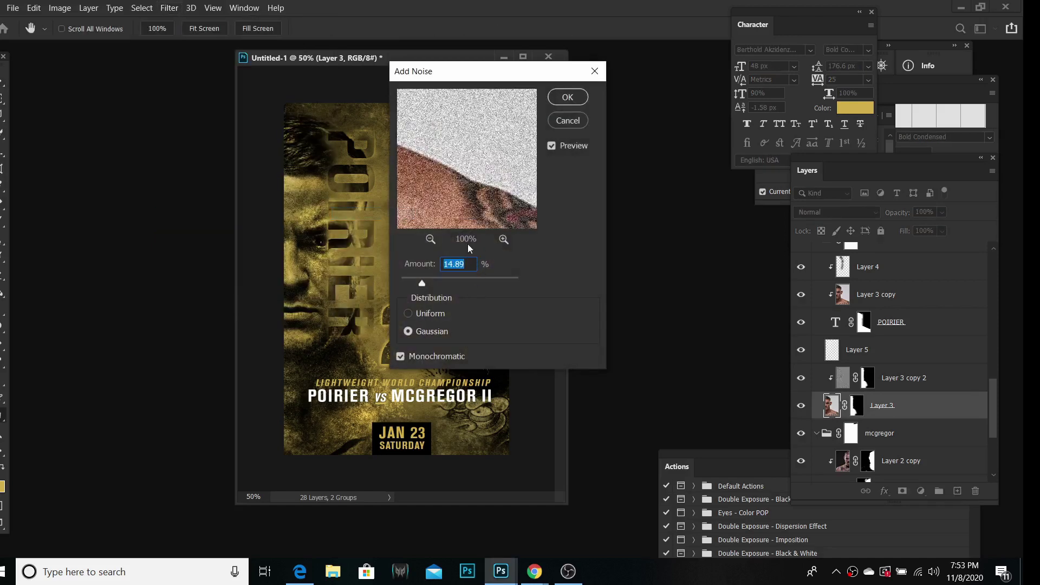
{"action": "left_click_drag", "start_coordinate": [455, 81], "coordinate": [711, 82]}
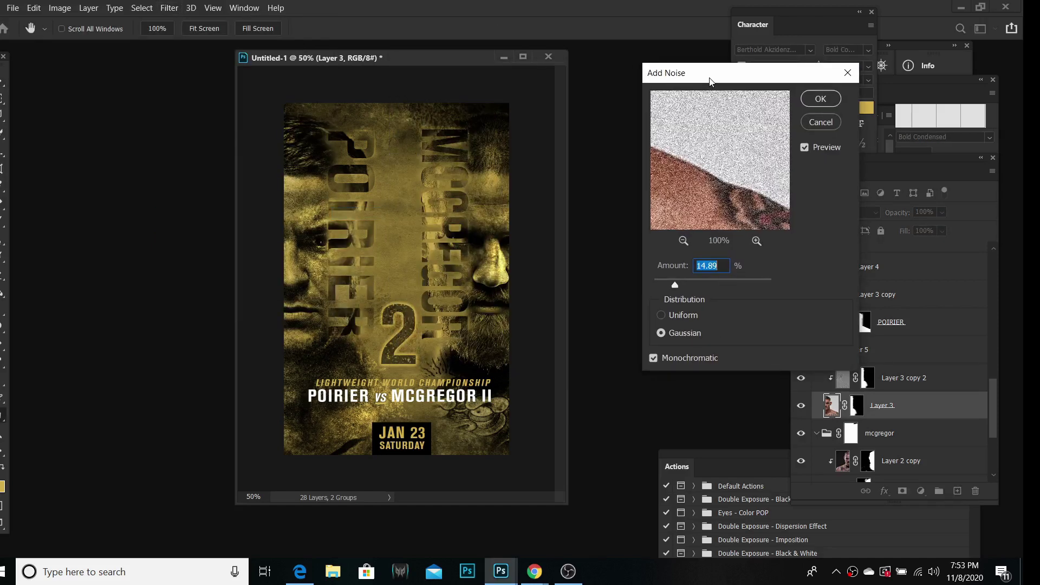
{"action": "left_click", "coordinate": [810, 99]}
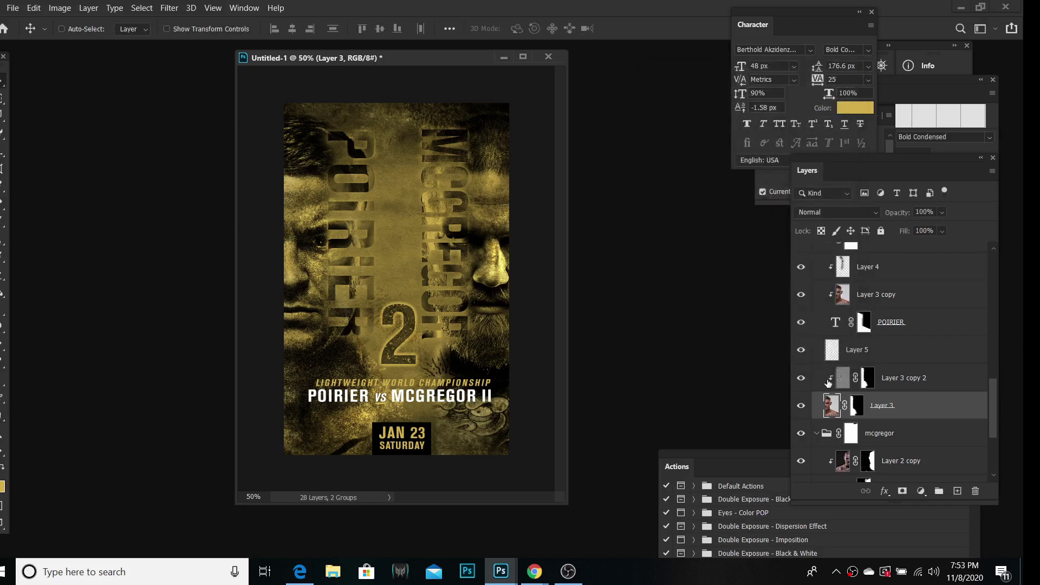
Select the Layer 3 copy layer and browse the menus and Layers panel.
{"action": "left_click", "coordinate": [843, 296]}
{"action": "left_click", "coordinate": [169, 8]}
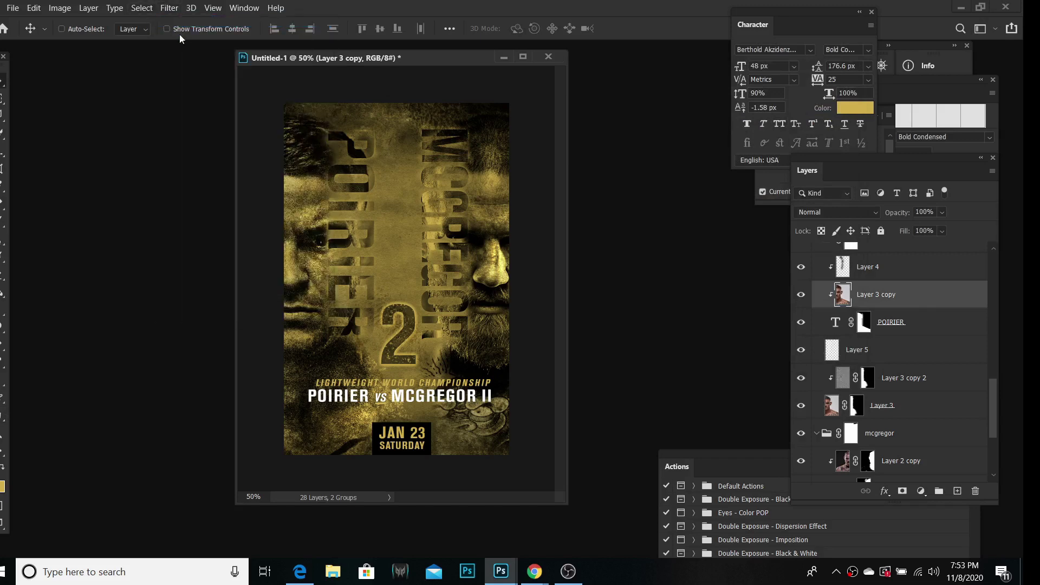
{"action": "left_click", "coordinate": [31, 9]}
{"action": "scroll", "coordinate": [807, 363], "scroll_direction": "up", "scroll_amount": 2}
{"action": "scroll", "coordinate": [846, 355], "scroll_direction": "down", "scroll_amount": 1}
{"action": "scroll", "coordinate": [849, 389], "scroll_direction": "down", "scroll_amount": 4}
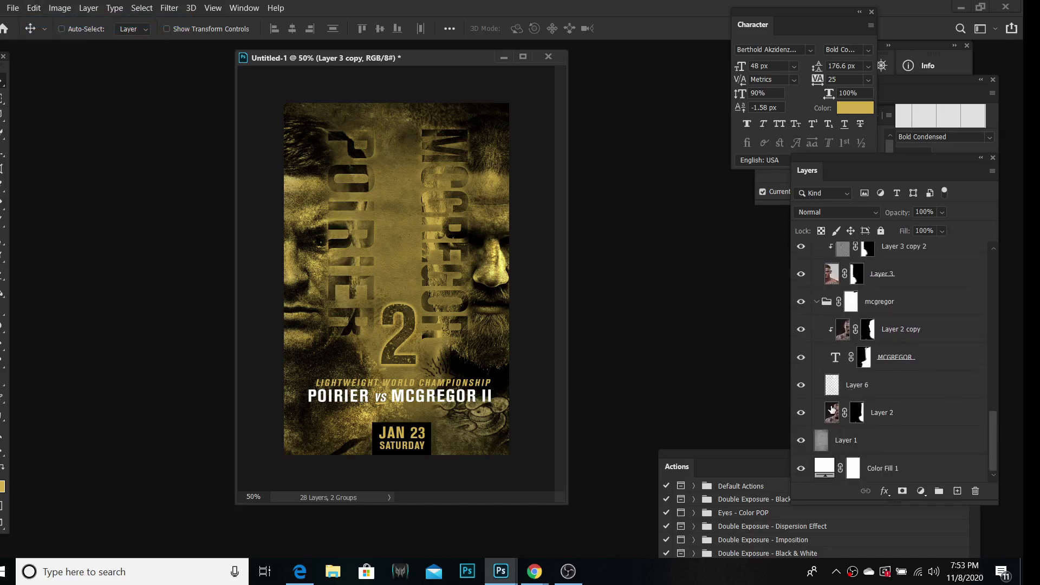
Add lighter Gaussian monochromatic noise, about 7%, to McGregor's face photo layer.
{"action": "left_click", "coordinate": [832, 411]}
{"action": "left_click", "coordinate": [171, 9]}
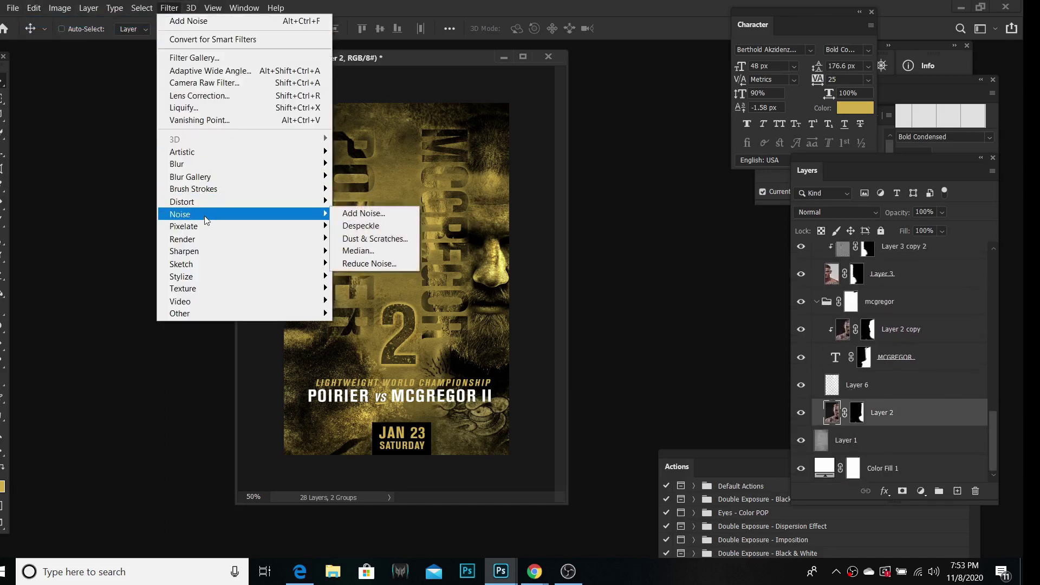
{"action": "left_click", "coordinate": [362, 213]}
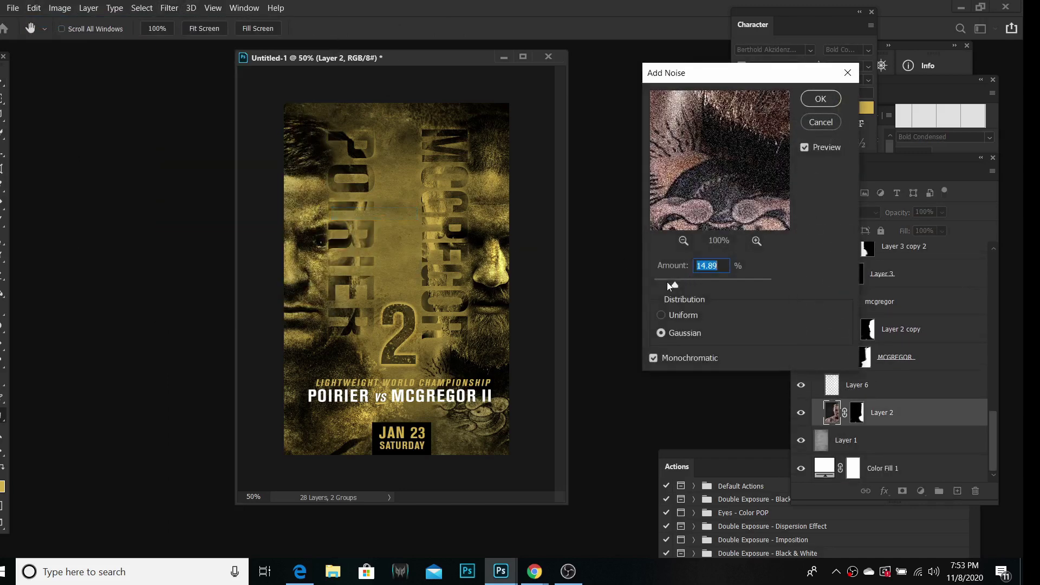
{"action": "left_click_drag", "start_coordinate": [667, 282], "coordinate": [666, 284]}
{"action": "left_click", "coordinate": [812, 100]}
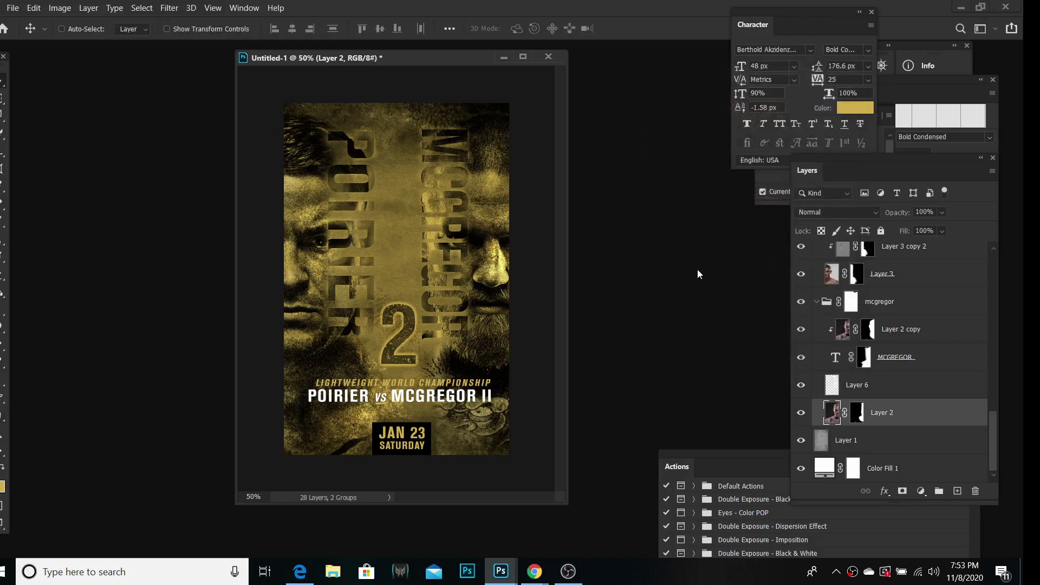
{"action": "scroll", "coordinate": [869, 344], "scroll_direction": "up", "scroll_amount": 3}
{"action": "scroll", "coordinate": [870, 345], "scroll_direction": "up", "scroll_amount": 3}
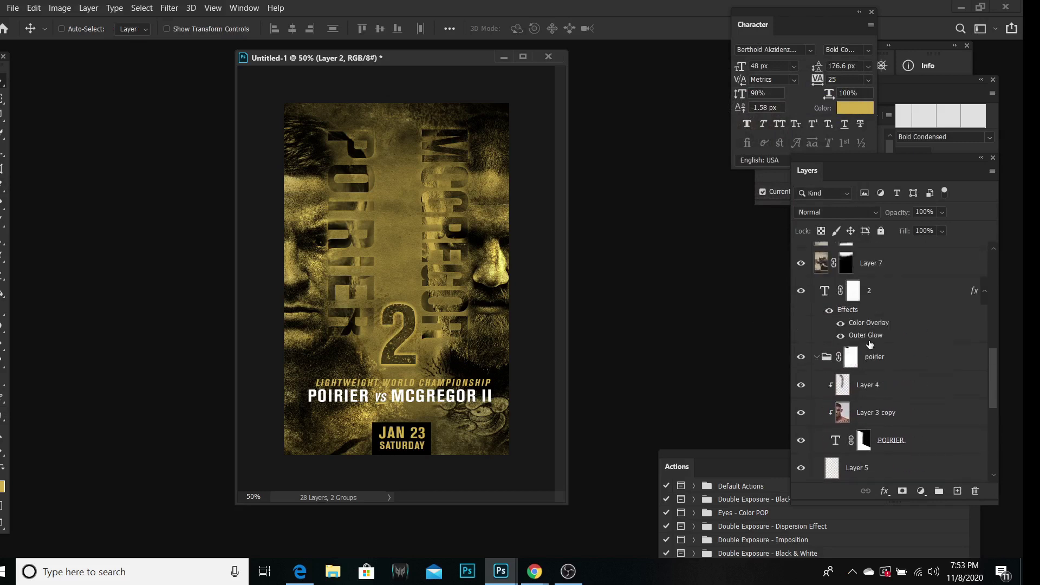
{"action": "scroll", "coordinate": [869, 344], "scroll_direction": "up", "scroll_amount": 3}
{"action": "scroll", "coordinate": [870, 344], "scroll_direction": "up", "scroll_amount": 3}
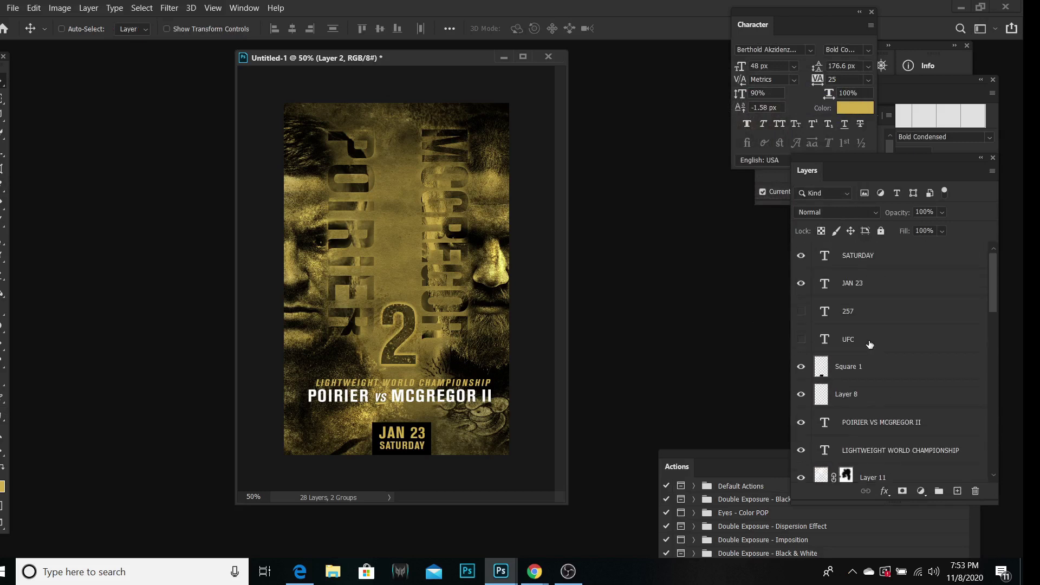
Stamp visible layers above SATURDAY, then apply Camera Raw: Clarity +55, Dehaze +22, Contrast +15, Vibrance -19.
{"action": "left_click", "coordinate": [856, 262]}
{"action": "key", "text": "ctrl+shift+alt+e"}
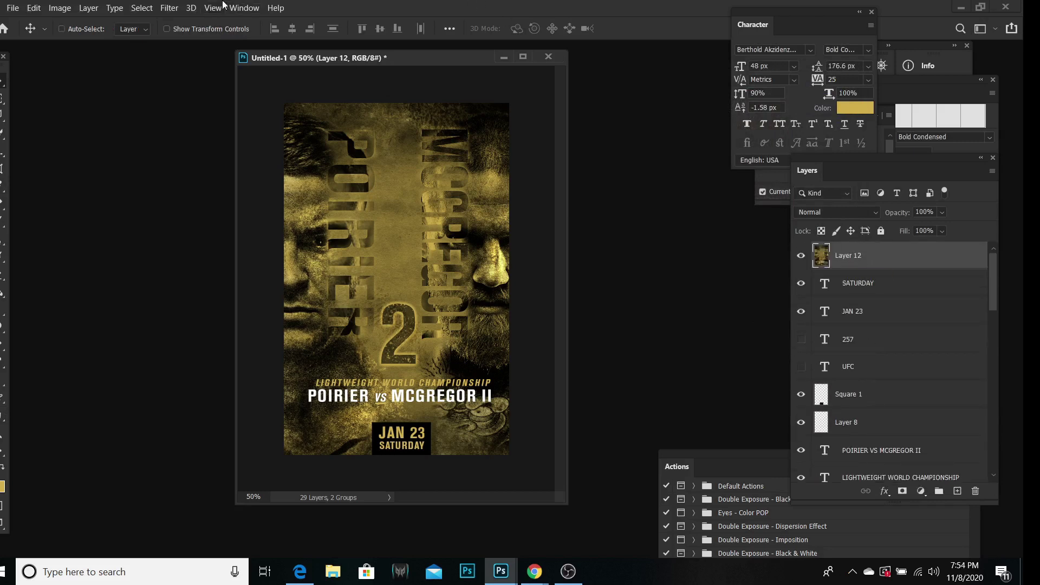
{"action": "left_click", "coordinate": [179, 8]}
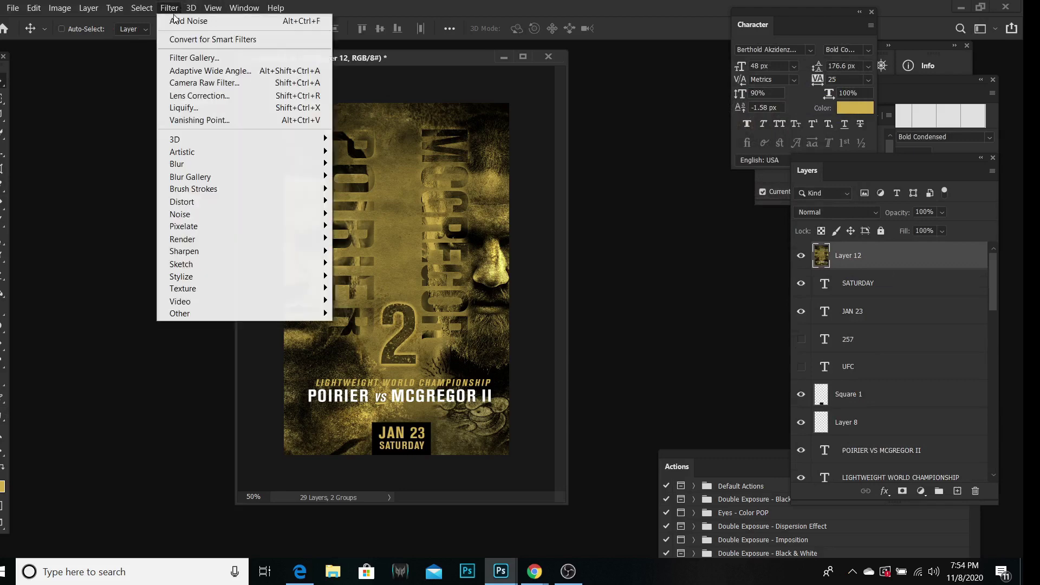
{"action": "left_click", "coordinate": [215, 83]}
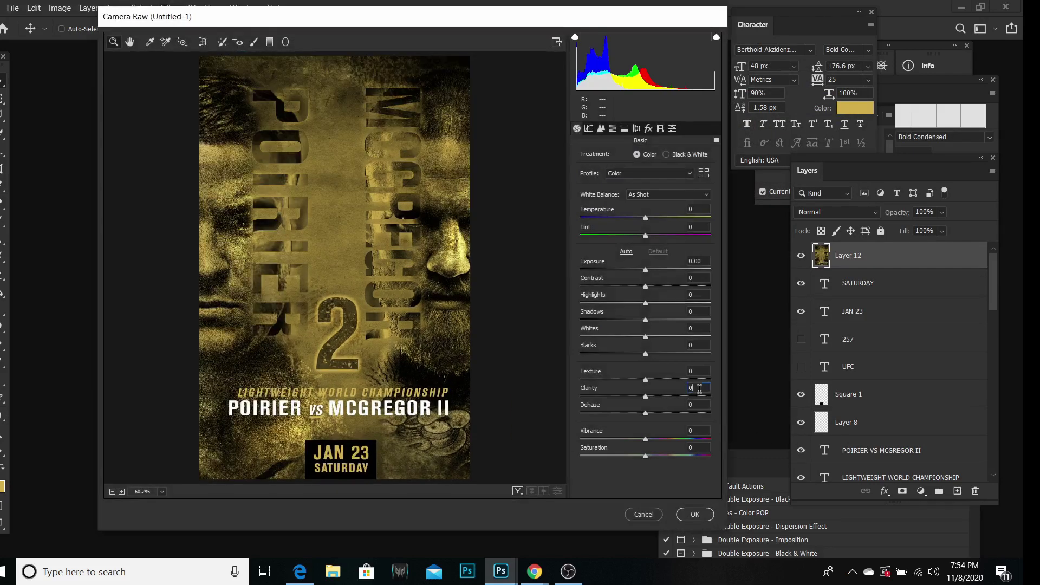
{"action": "type", "text": "55"}
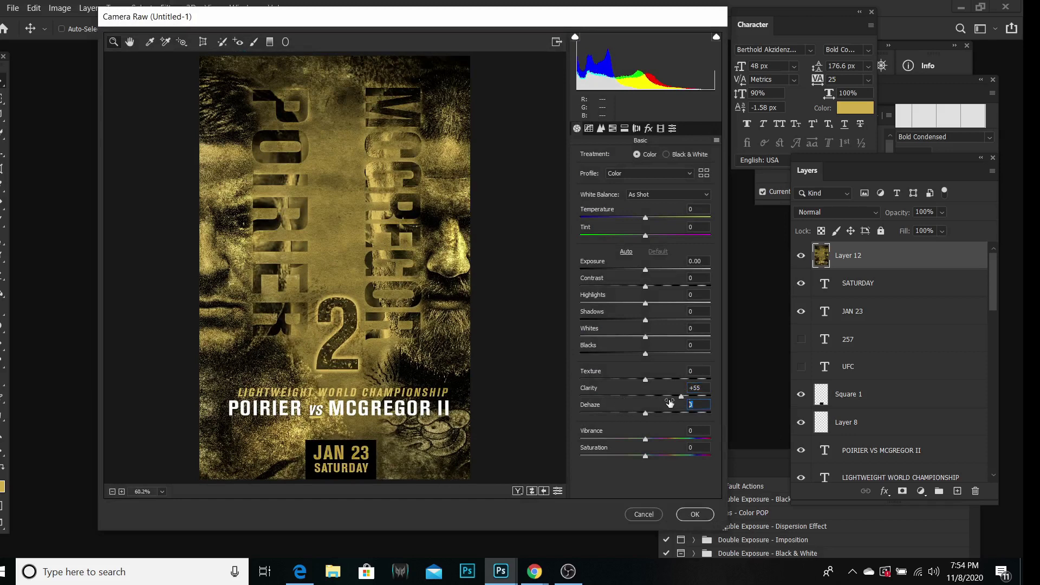
{"action": "type", "text": "22"}
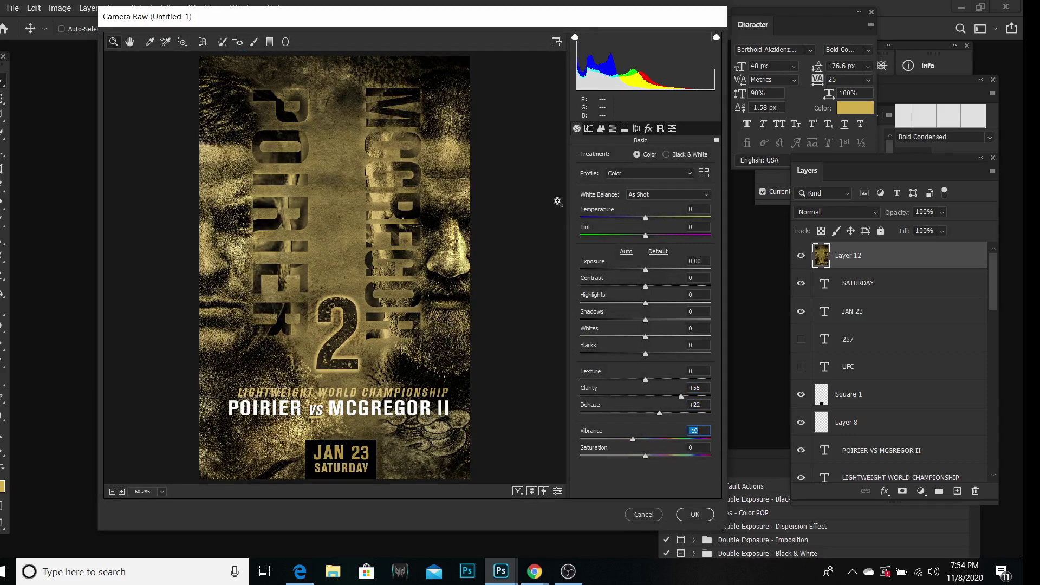
{"action": "left_click", "coordinate": [602, 129]}
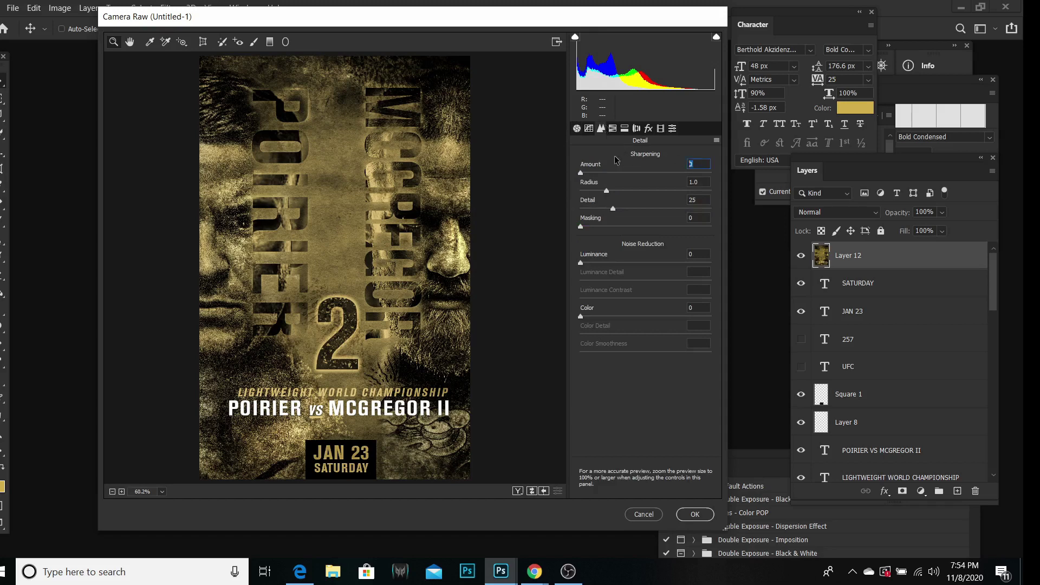
{"action": "left_click", "coordinate": [576, 129]}
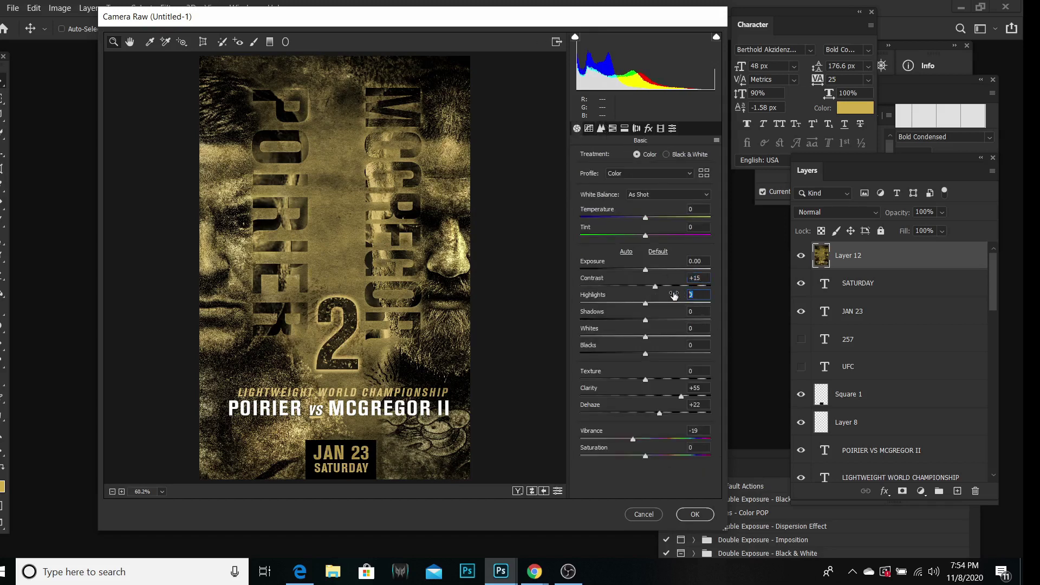
{"action": "left_click", "coordinate": [683, 515]}
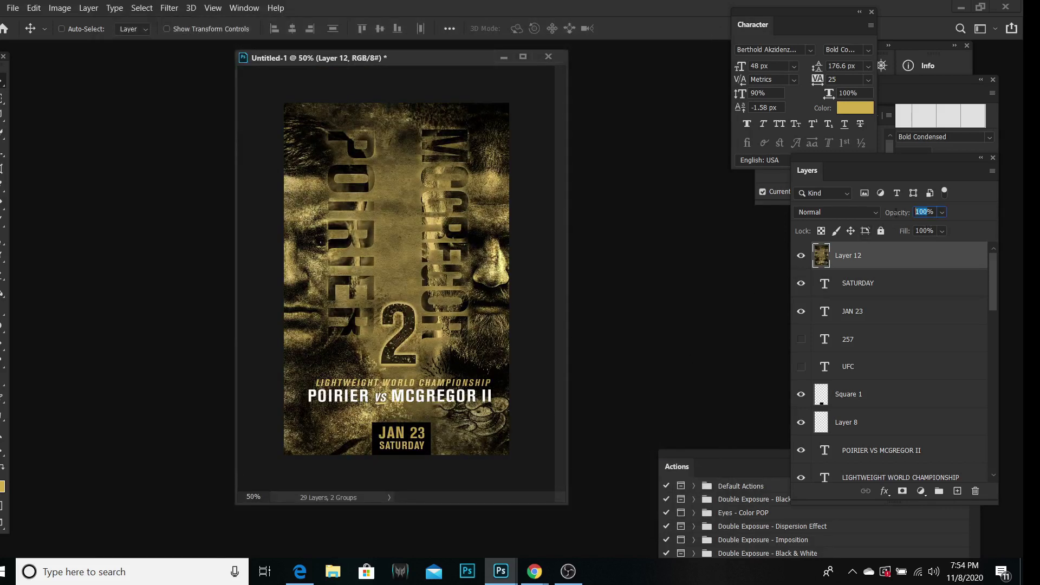
Set the merged Layer 12's opacity to 25%.
{"action": "type", "text": "25"}
{"action": "left_click", "coordinate": [861, 278]}
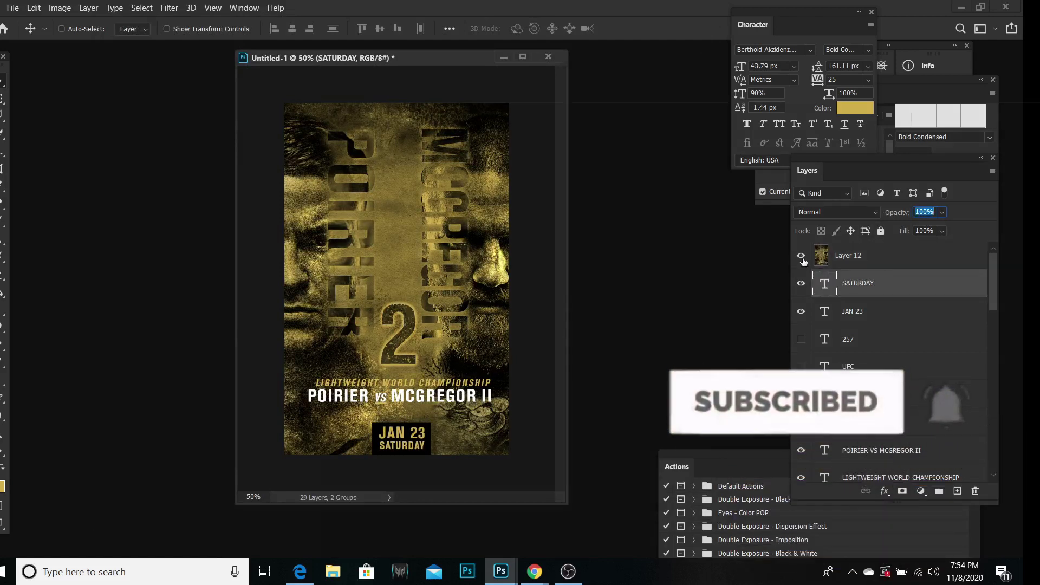
{"action": "left_click", "coordinate": [810, 259]}
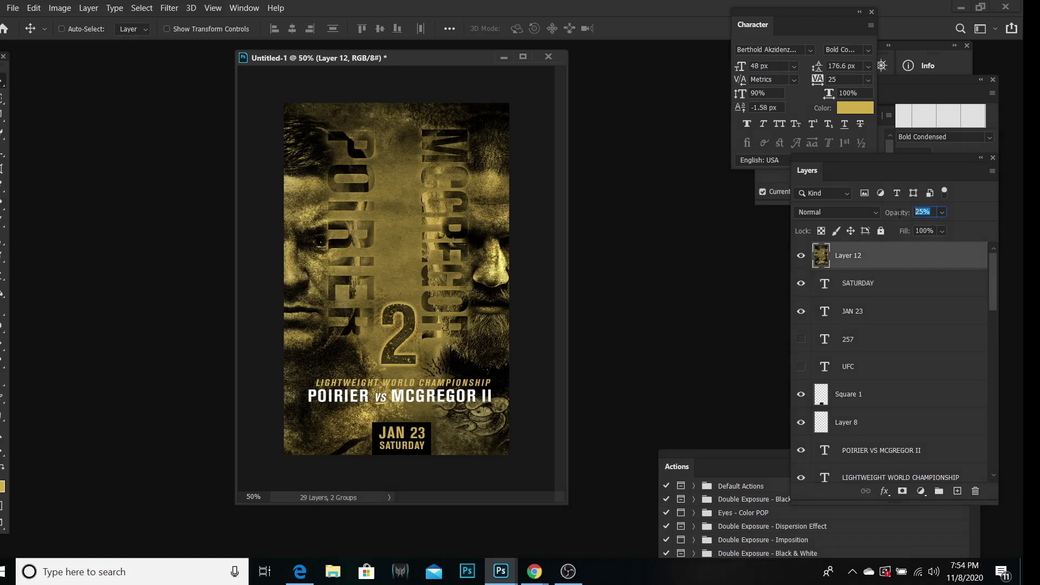
{"action": "left_click", "coordinate": [860, 289]}
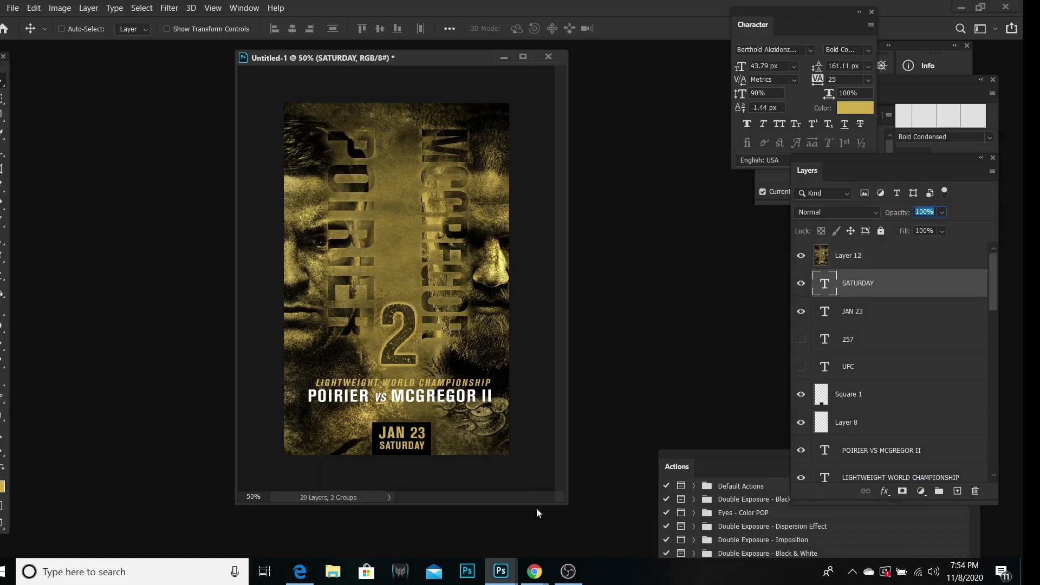
Resize and maximize the poster's document window to fill the workspace.
{"action": "mouse_move", "coordinate": [560, 500]}
{"action": "left_mouse_down"}
{"action": "mouse_move", "coordinate": [629, 476]}
{"action": "mouse_move", "coordinate": [601, 509]}
{"action": "left_mouse_up"}
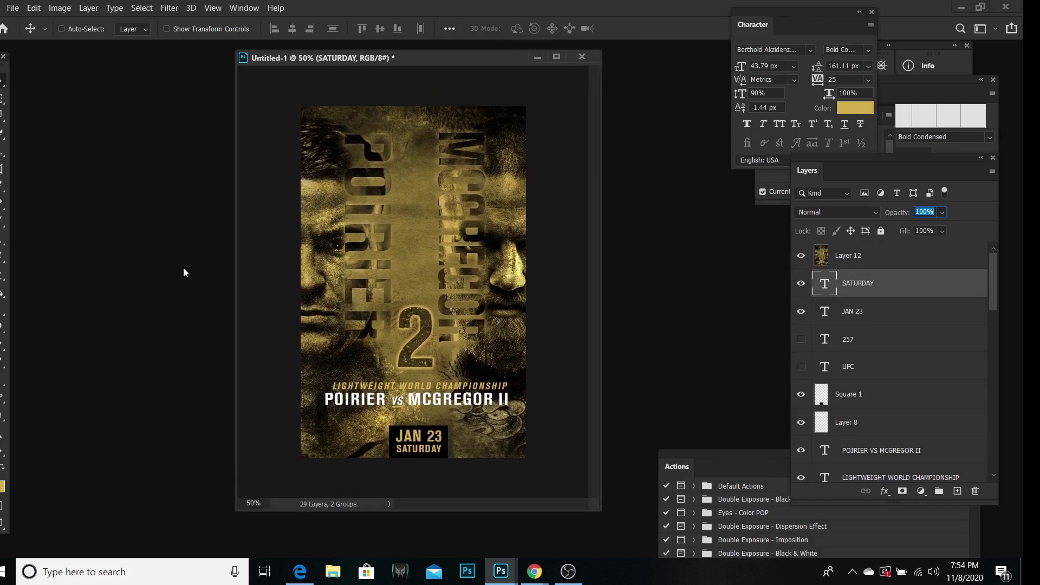
{"action": "left_click_drag", "start_coordinate": [305, 60], "coordinate": [236, 65]}
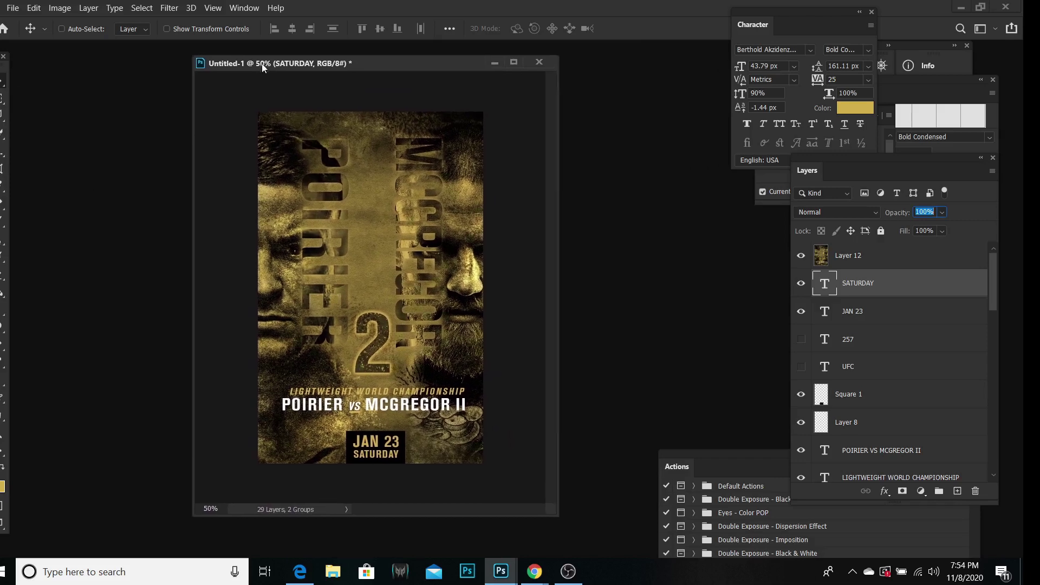
{"action": "left_click", "coordinate": [490, 63]}
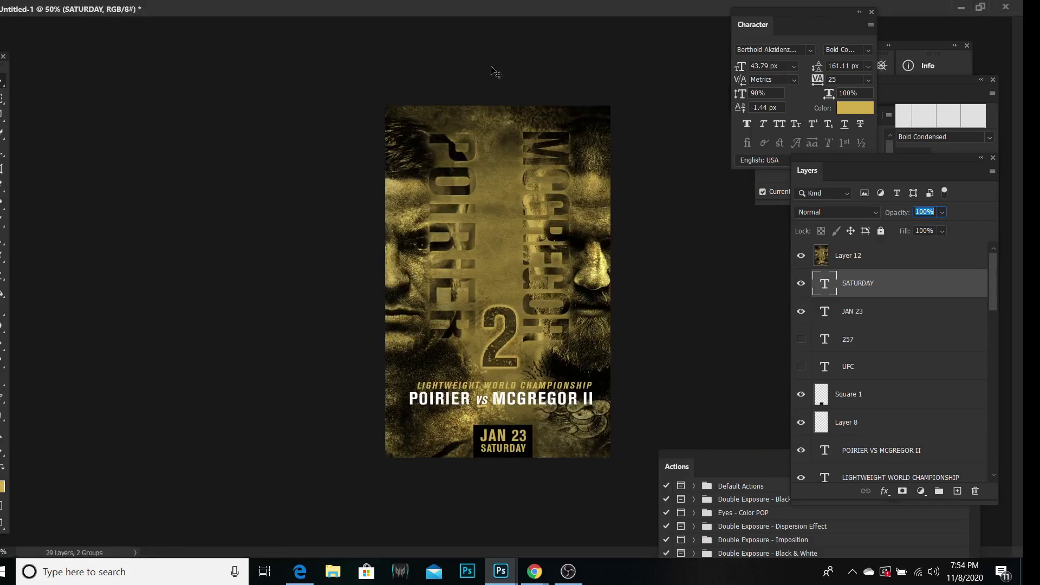